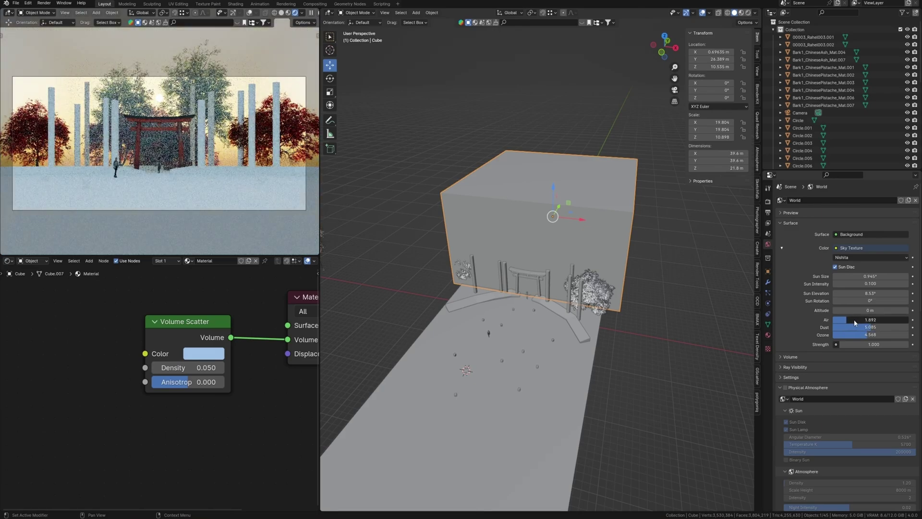
- Slightly lower the Dust value of the world's Nishita sky texture
drag(870, 329, 866, 328)
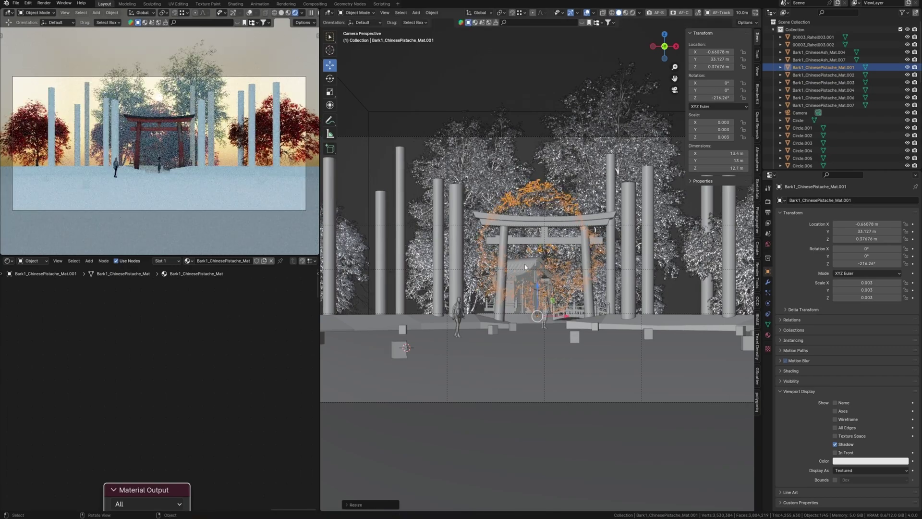
- Reposition the tree behind the torii gate along the X axis and rotate it about Z
click(466, 244)
key(g)
key(x)
click(473, 311)
key(r)
key(z)
click(509, 355)
key(KP_7)
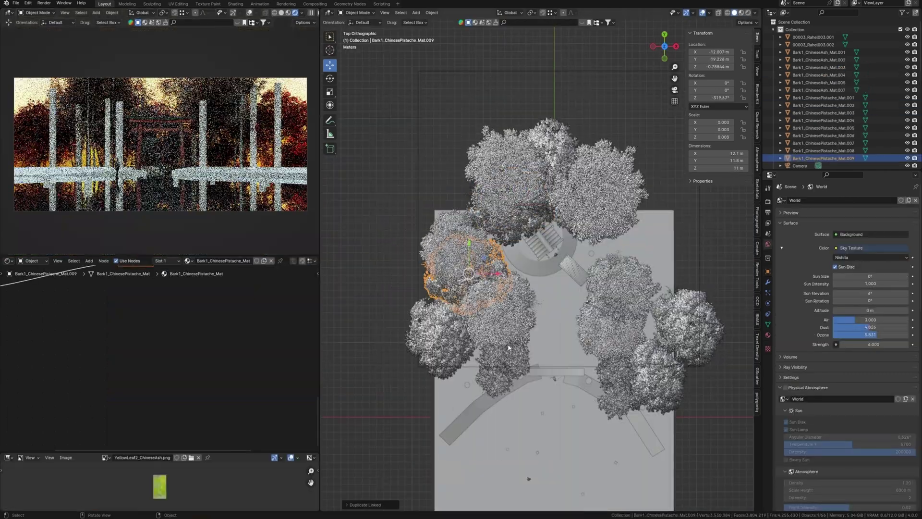
- Move the duplicated Chinese pistache tree along X to about -9.45 m, scale it down to about 0.002, and rotate it about Z
key(KP_0)
key(g)
key(x)
click(547, 304)
key(s)
click(535, 304)
key(r)
key(z)
click(521, 330)
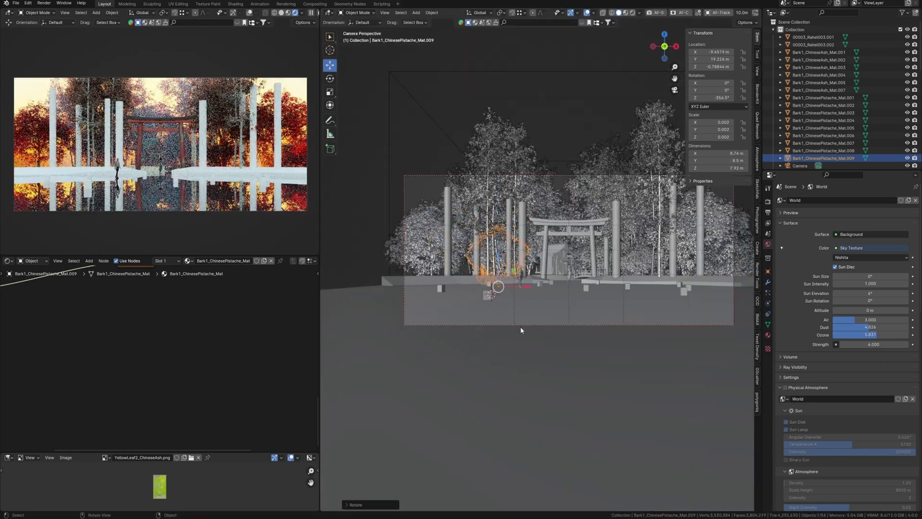
key(grave)
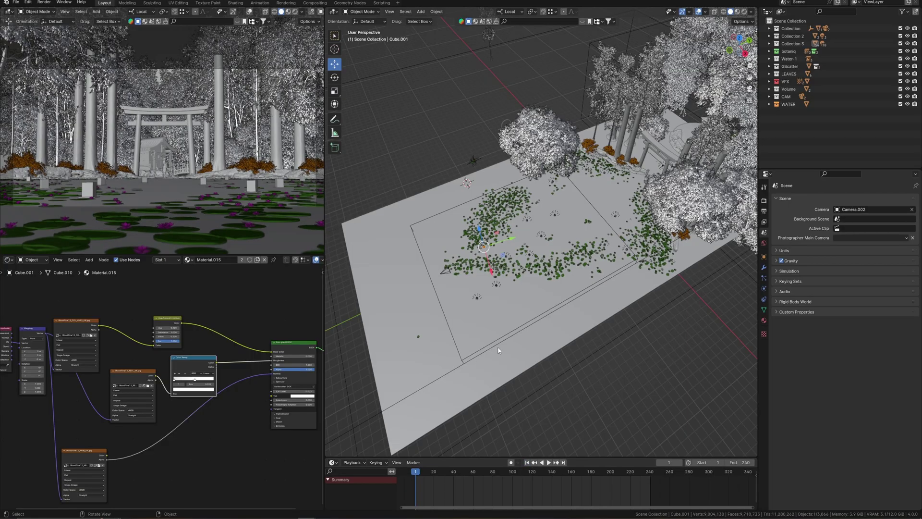
- Play the scene's animation while viewing the lily-pad pond from above
middle_drag(510, 365, 513, 312)
key(space)
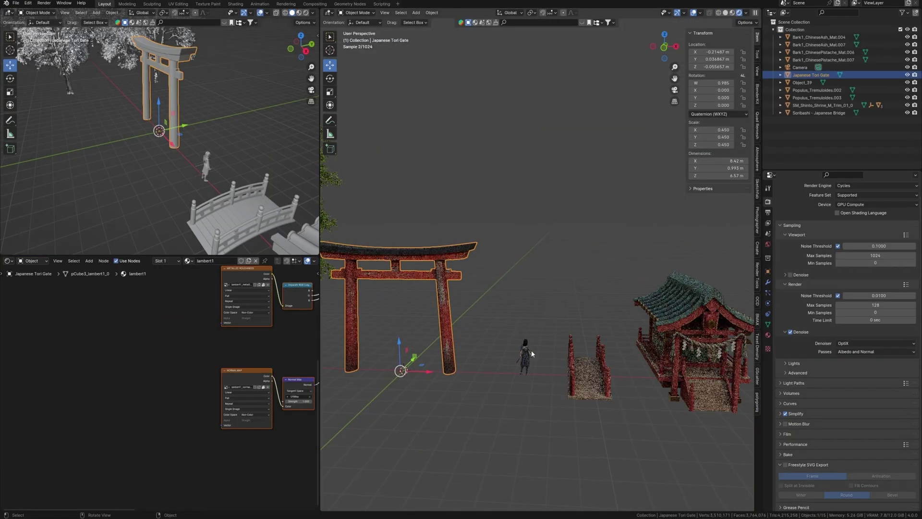
- Frame the sword-bearing character beside the torii gate and inspect it up close
click(526, 356)
key(KP_Decimal)
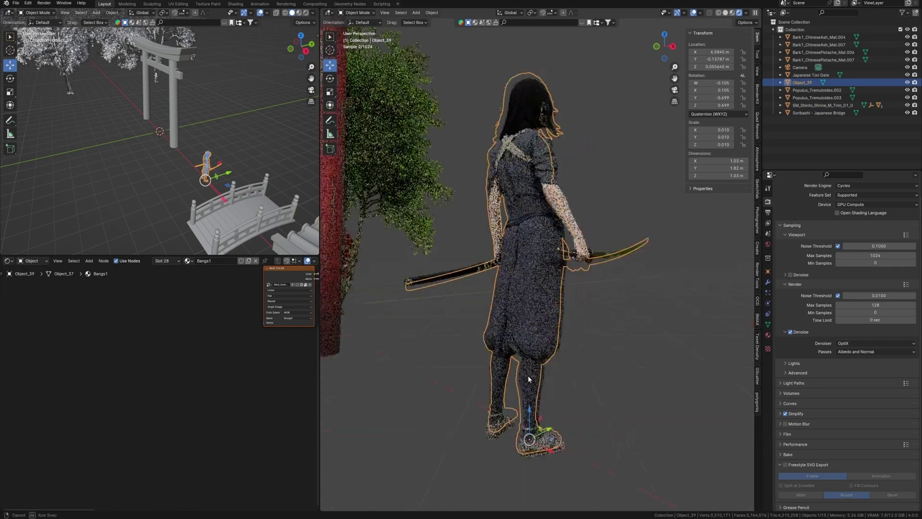
middle_drag(532, 366, 556, 374)
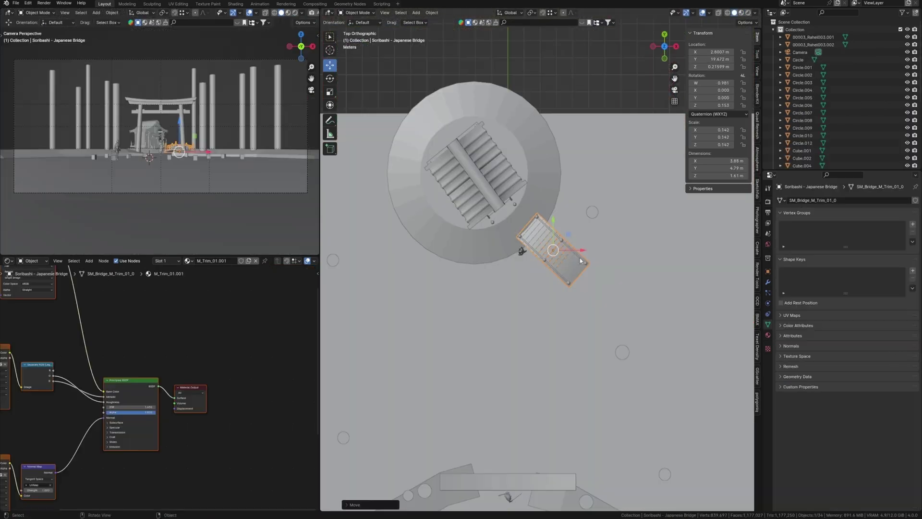
- Reposition the Japanese bridge beside the circular shrine platform in top view
drag(580, 261, 635, 351)
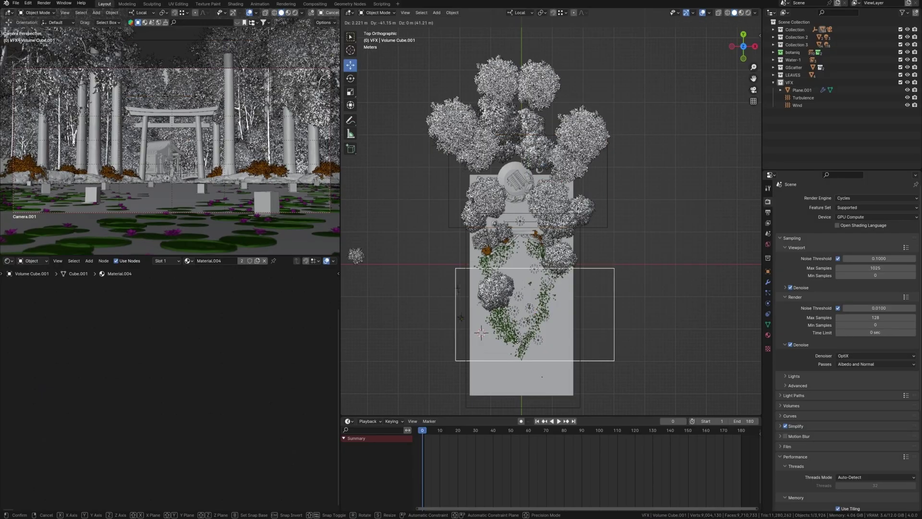
middle_drag(552, 226, 589, 222)
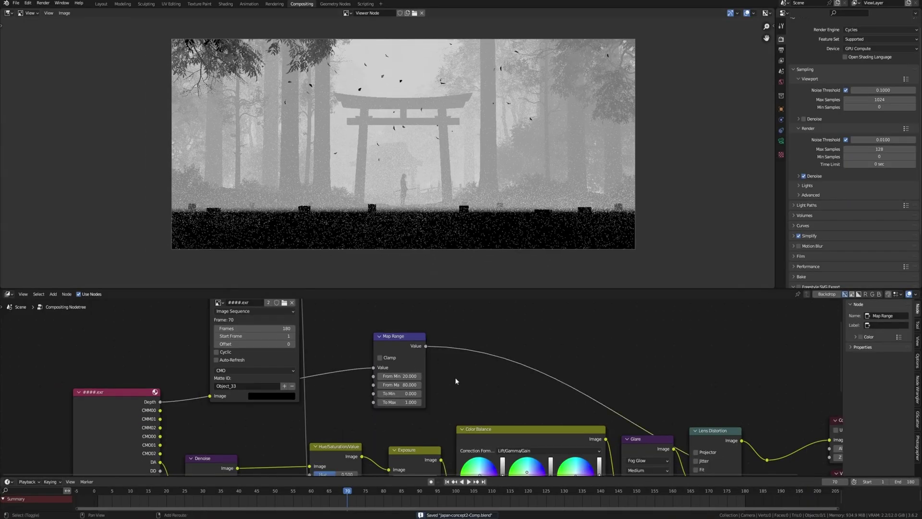
key(shift+a)
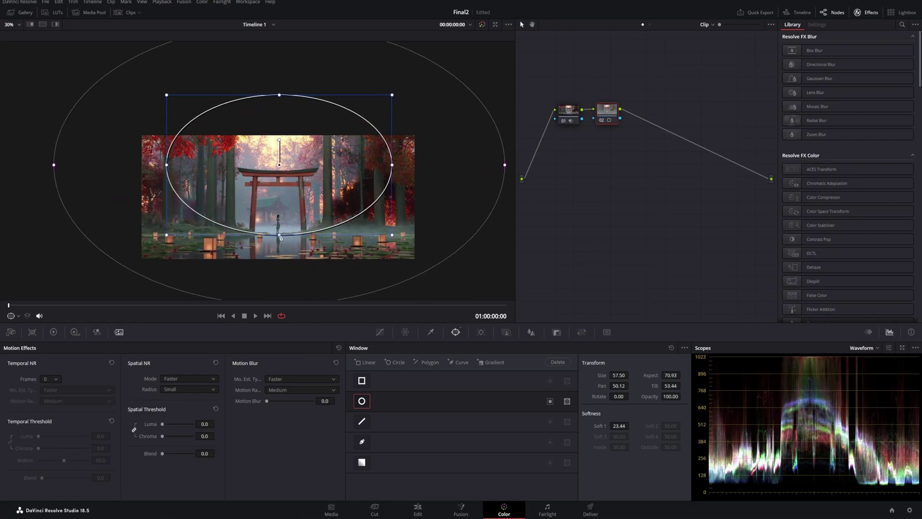
- Switch to DaVinci Resolve and fine-tune the width and position of the circular window around the torii gate
drag(395, 168, 391, 168)
drag(282, 168, 280, 174)
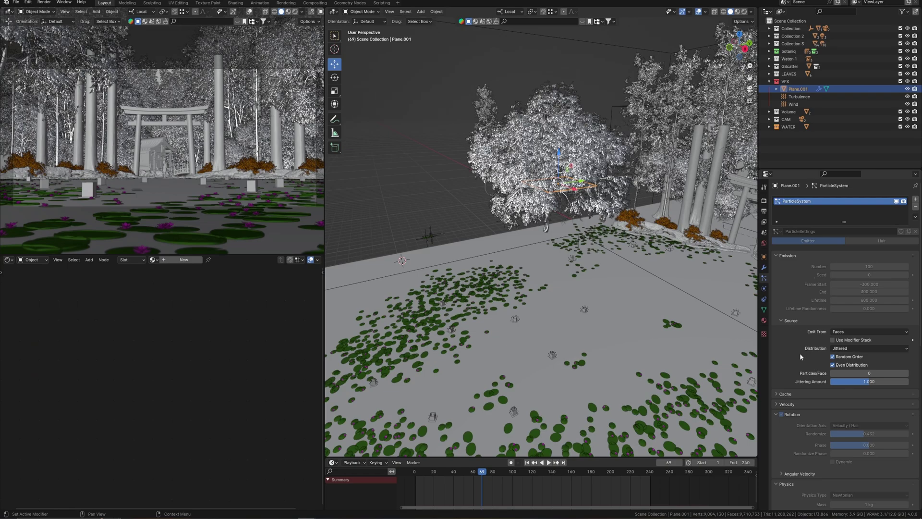
- Delete the particle system's baked cache on the leaf emitter Plane.001 and play the falling leaves
scroll(801, 356, down, 3)
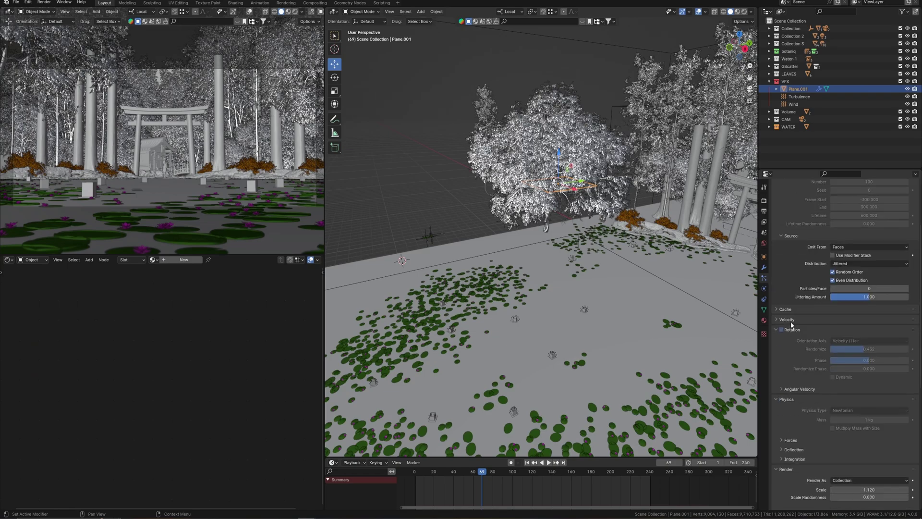
click(787, 311)
click(809, 383)
key(space)
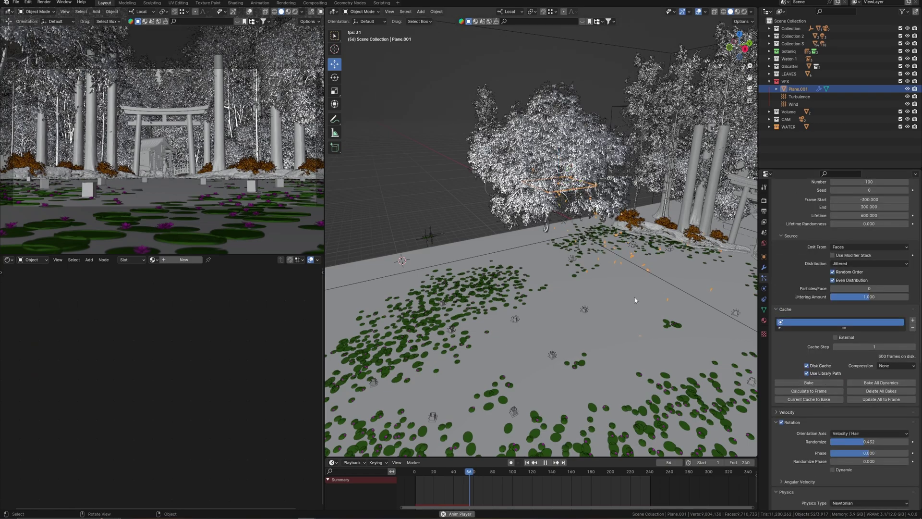
mouse_move(636, 300)
middle_down()
mouse_move(653, 286)
mouse_move(632, 298)
middle_up()
shift+middle_drag(582, 263, 586, 264)
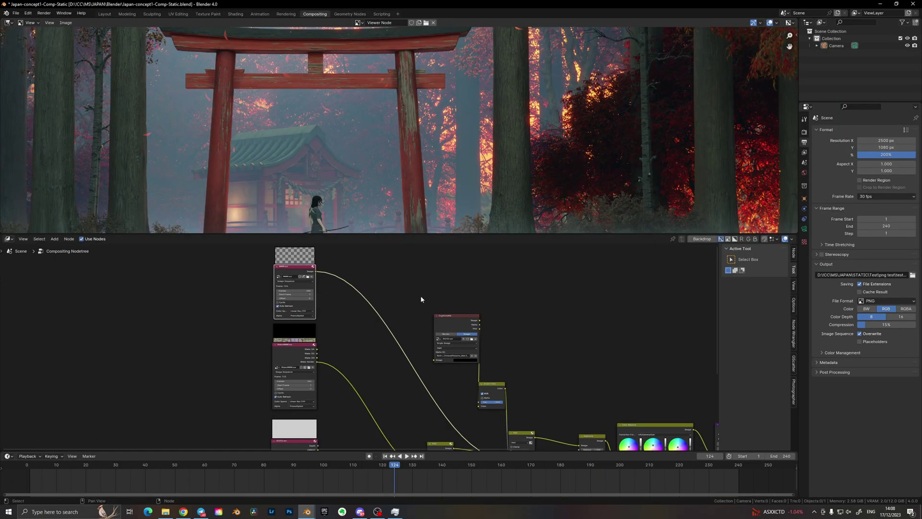
- Add a Set Alpha node to the compositing tree and insert it on the upper image sequence node's output link
scroll(393, 313, up, 2)
key(shift+a)
text(se)
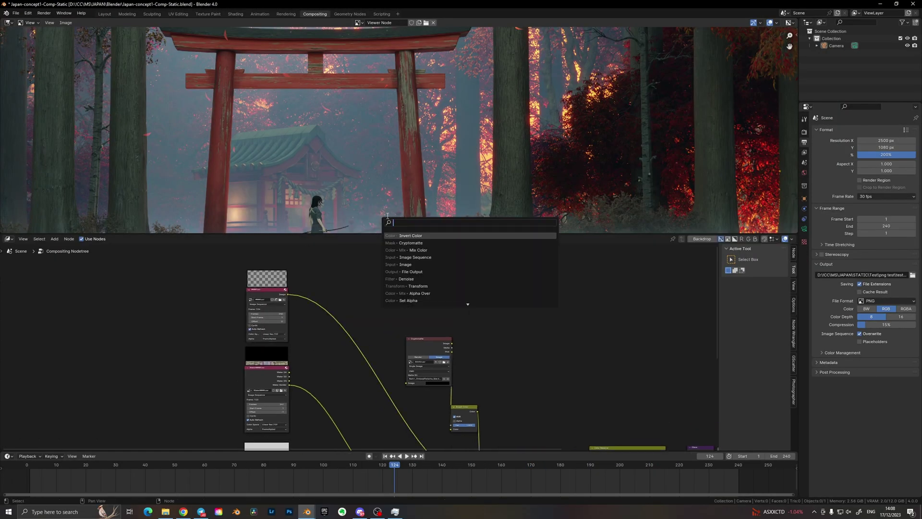
key(Return)
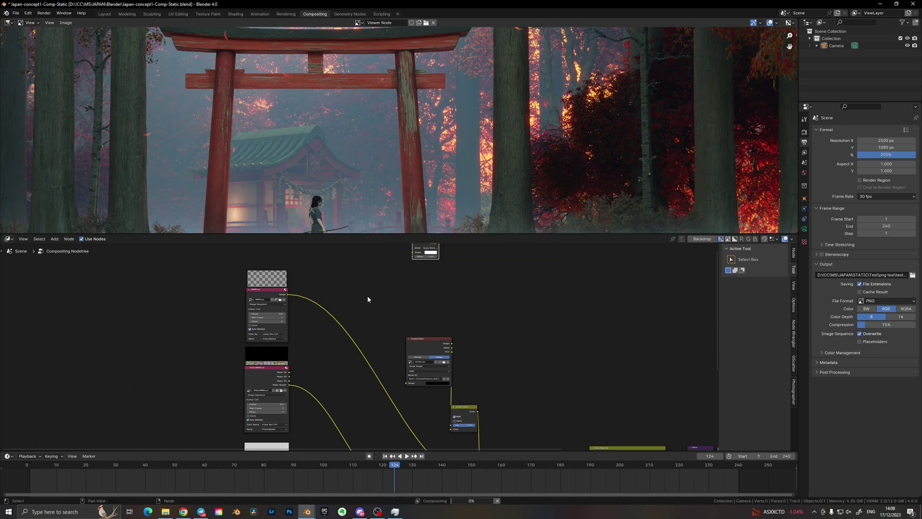
middle_drag(396, 287, 396, 311)
drag(424, 269, 358, 357)
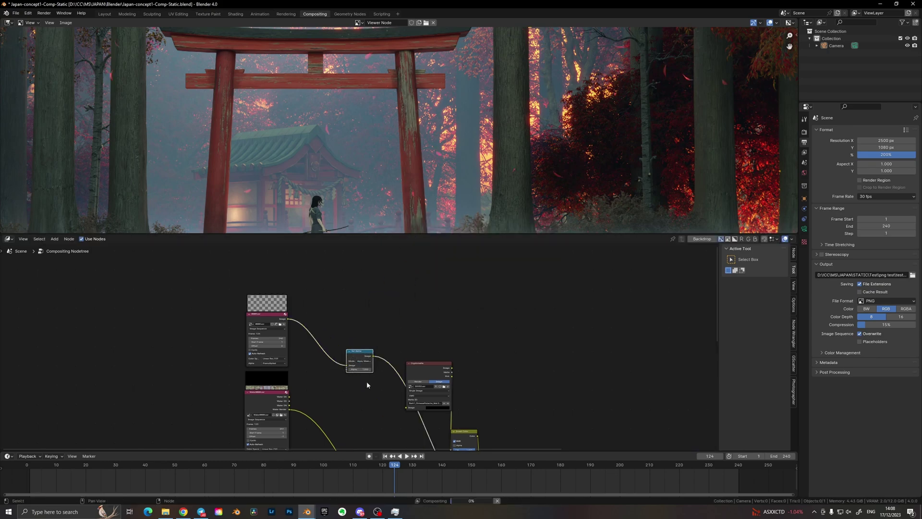
scroll(365, 387, up, 4)
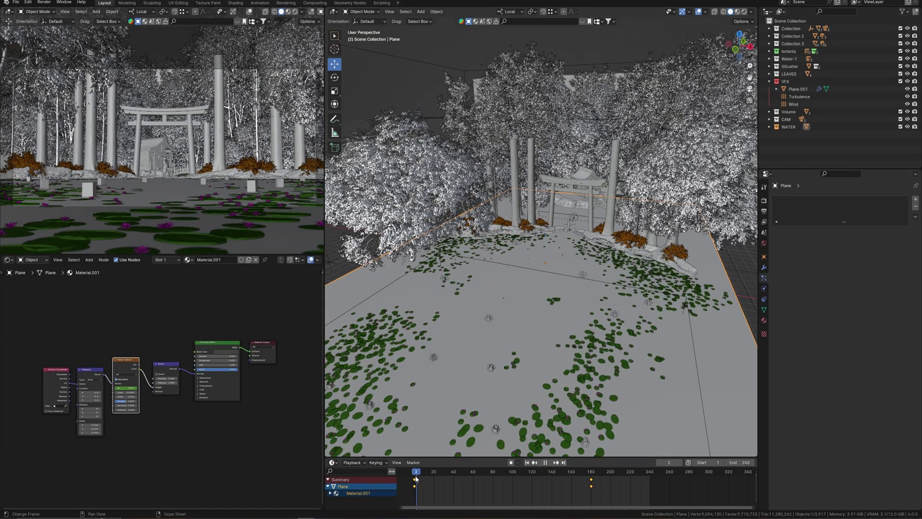
- Review the water plane's animation from several angles and return the timeline to frame 0
middle_drag(472, 343, 505, 297)
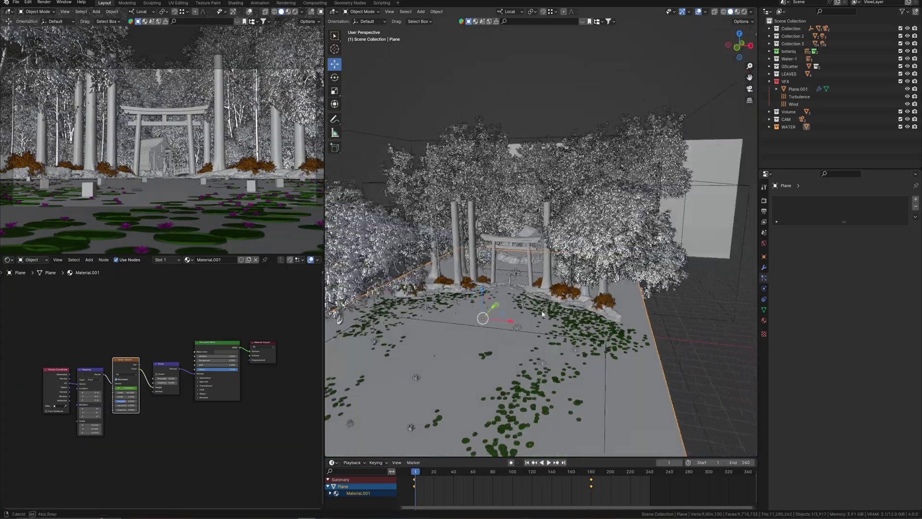
middle_drag(571, 283, 498, 435)
drag(459, 472, 414, 478)
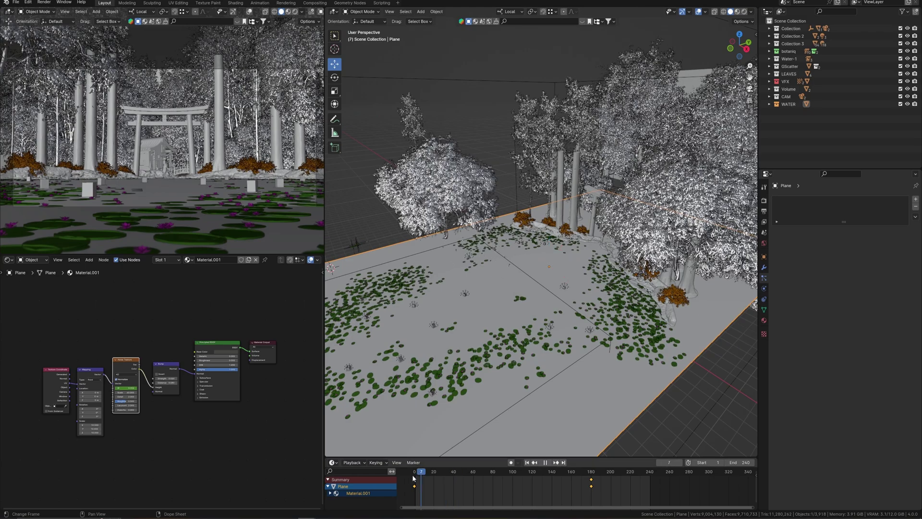
middle_drag(528, 276, 554, 279)
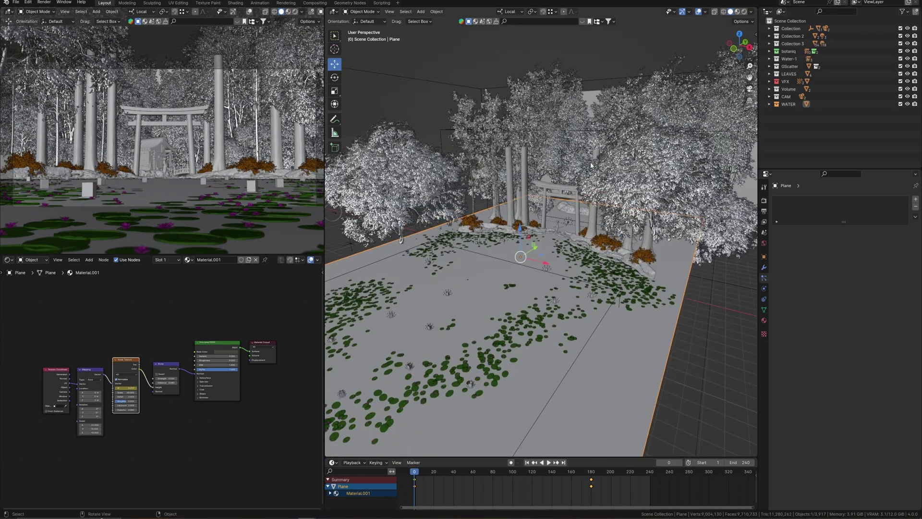
- Check the list of view layers and open the scene's output properties
click(855, 3)
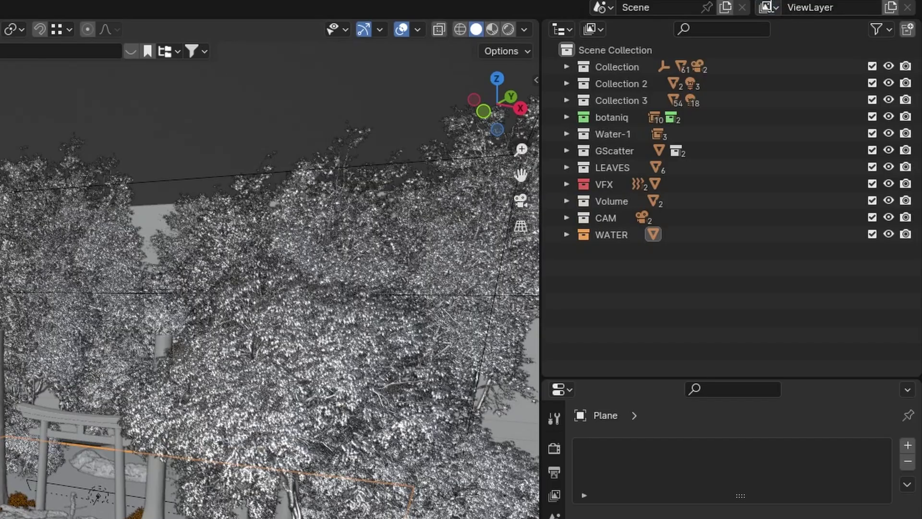
click(855, 3)
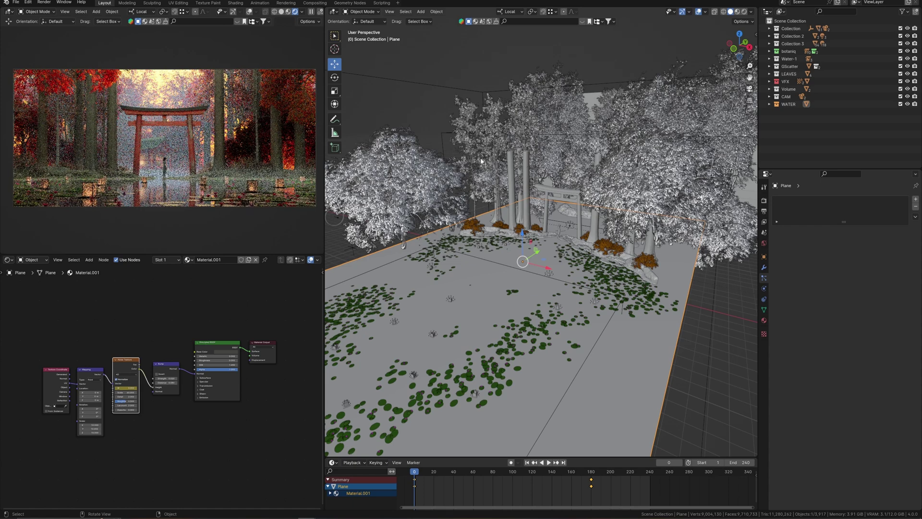
click(764, 211)
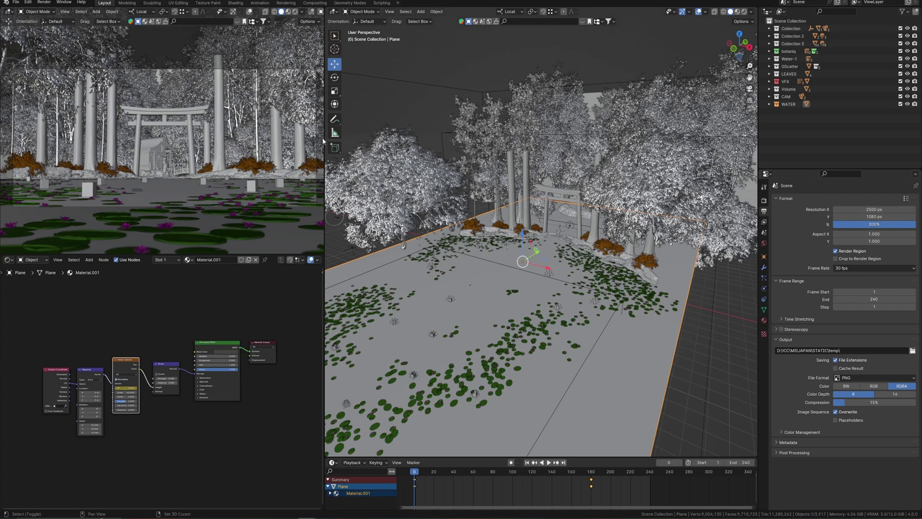
- Rename the current view layer to Main Layer
double_click(878, 4)
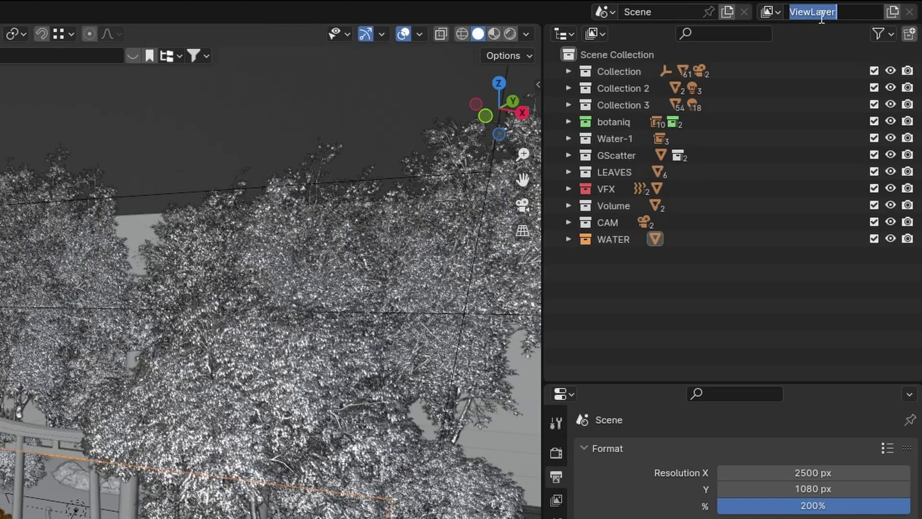
text(Main Lay)
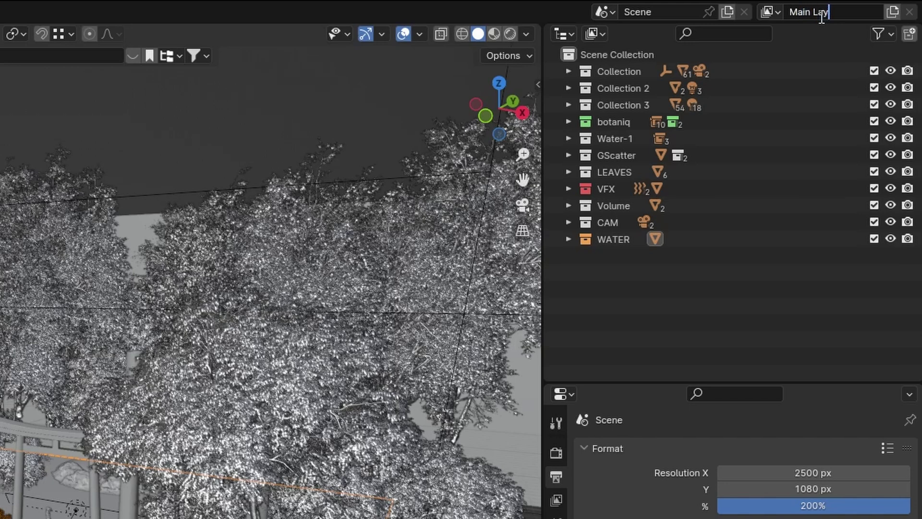
text(er)
key(Return)
- Add a second view layer with settings copied from Main Layer and name it Leaves
click(893, 11)
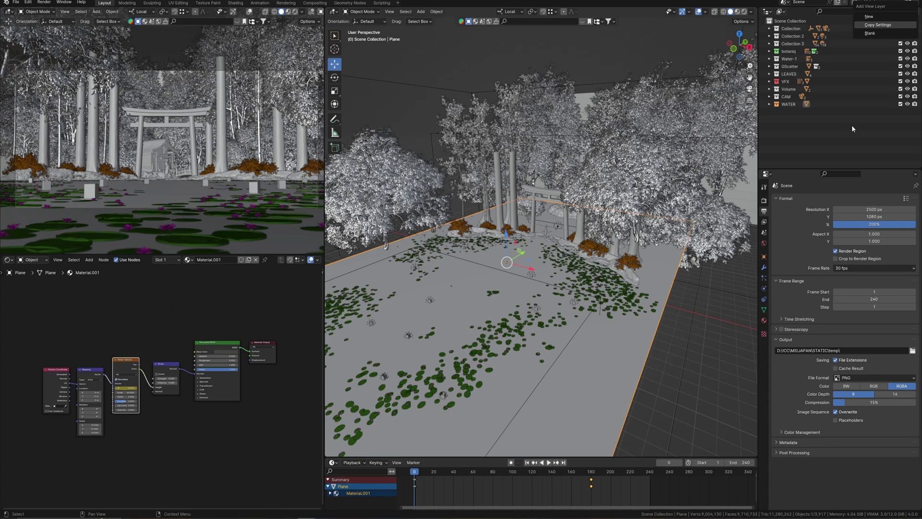
key(Return)
click(859, 4)
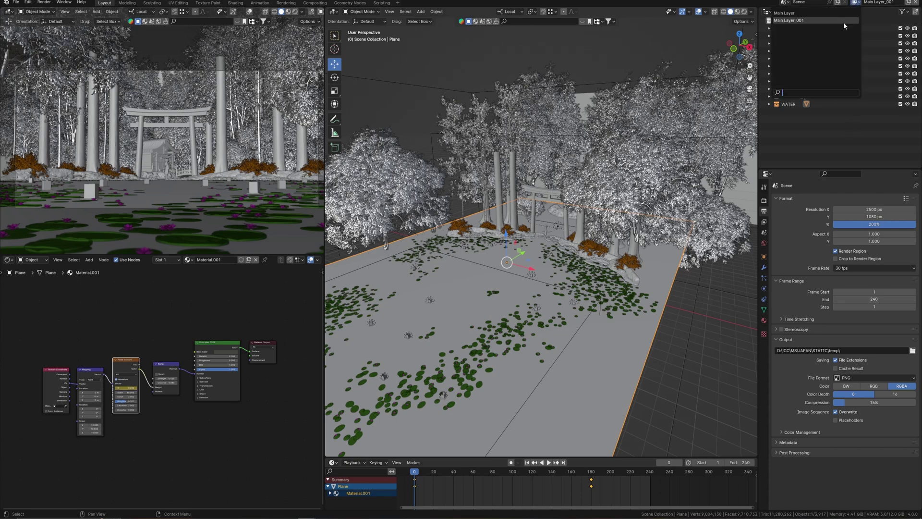
click(844, 23)
click(859, 4)
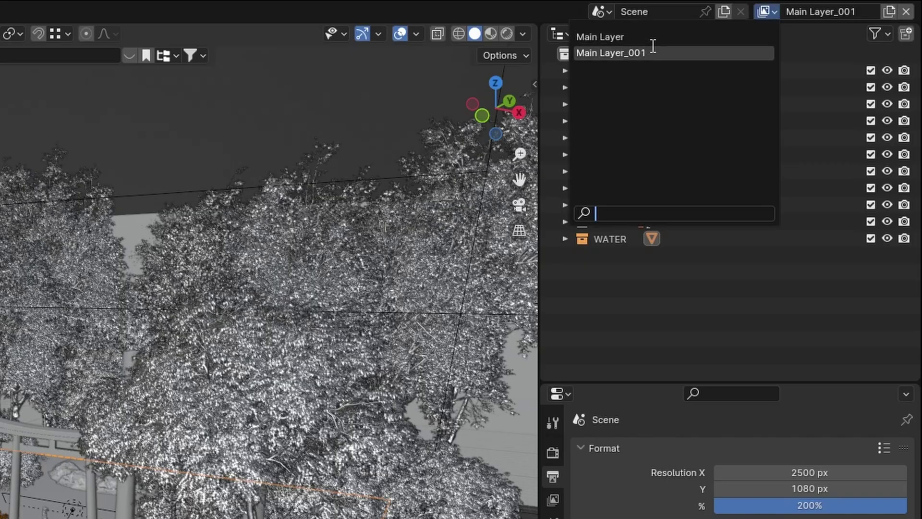
click(840, 13)
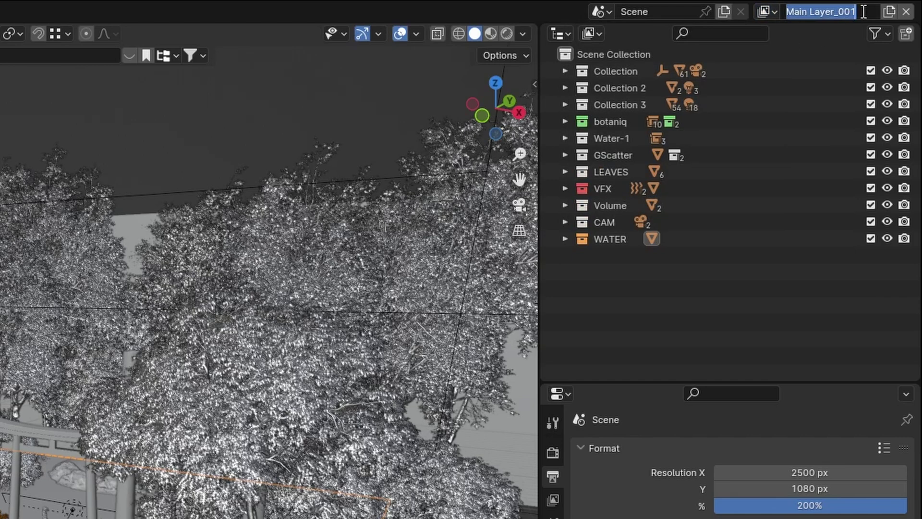
text(Leaves)
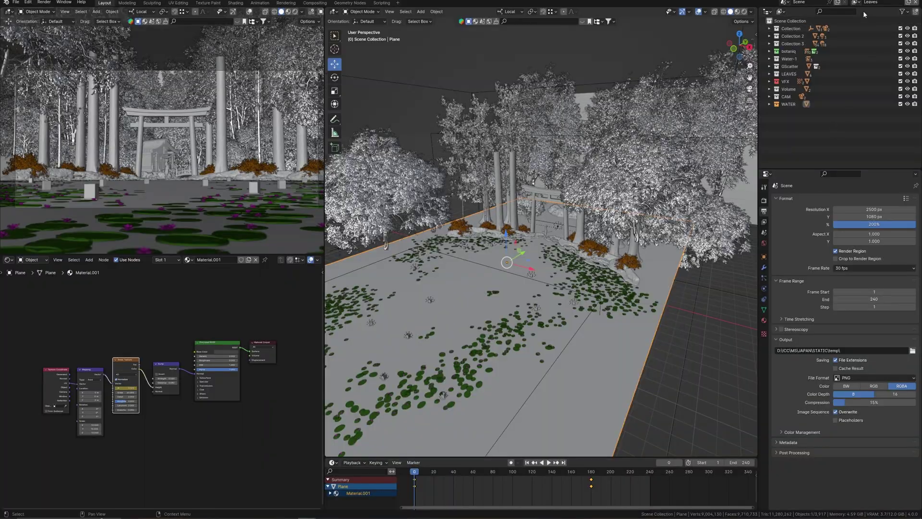
- Switch to the Main Layer view layer and exclude the VFX collection from it
click(764, 12)
click(784, 13)
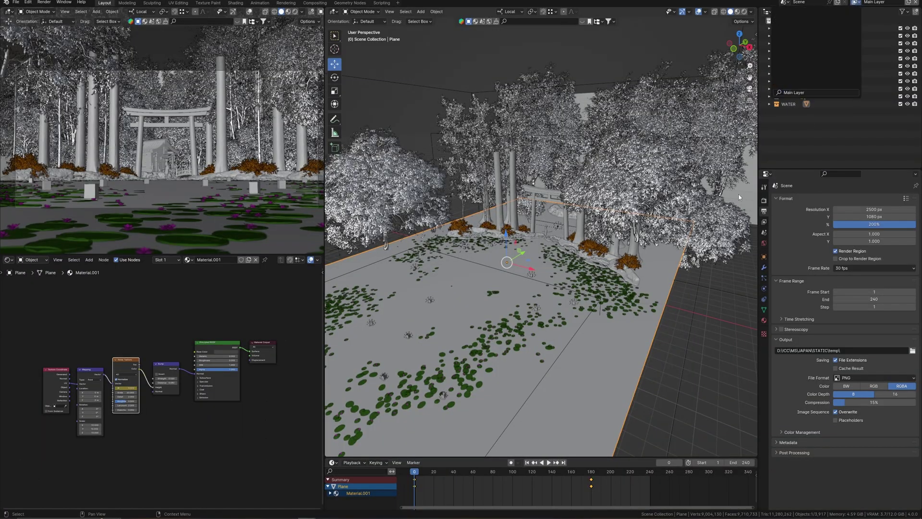
shift+middle_drag(568, 241, 547, 269)
middle_drag(509, 297, 535, 285)
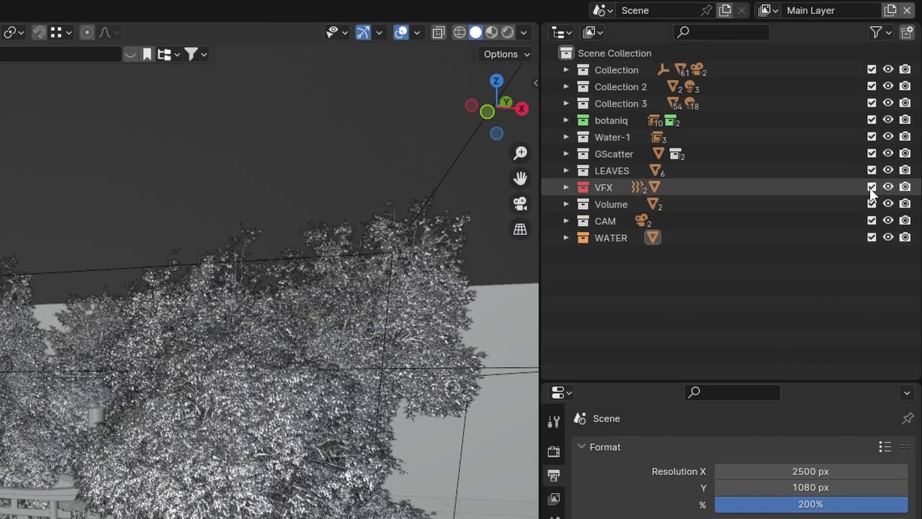
click(872, 187)
middle_drag(492, 278, 549, 215)
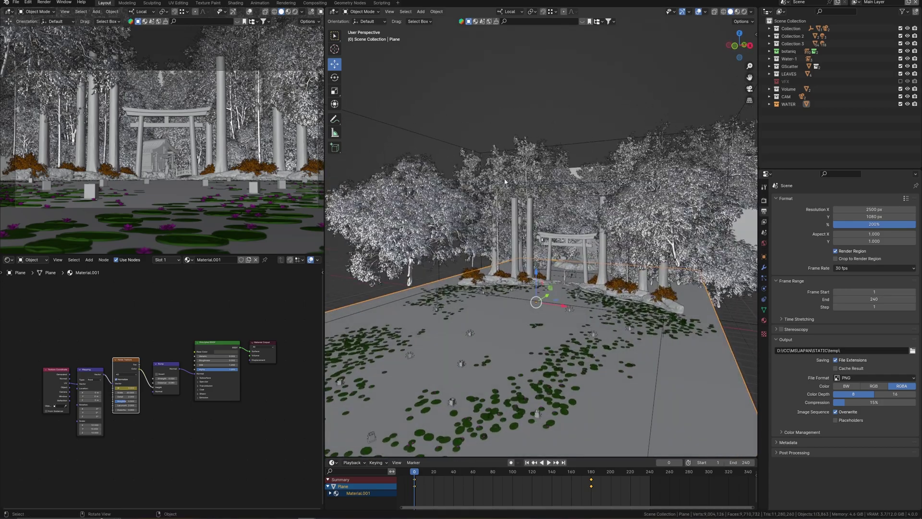
- Render frame 103 of the Main Layer view layer as a still image
click(44, 2)
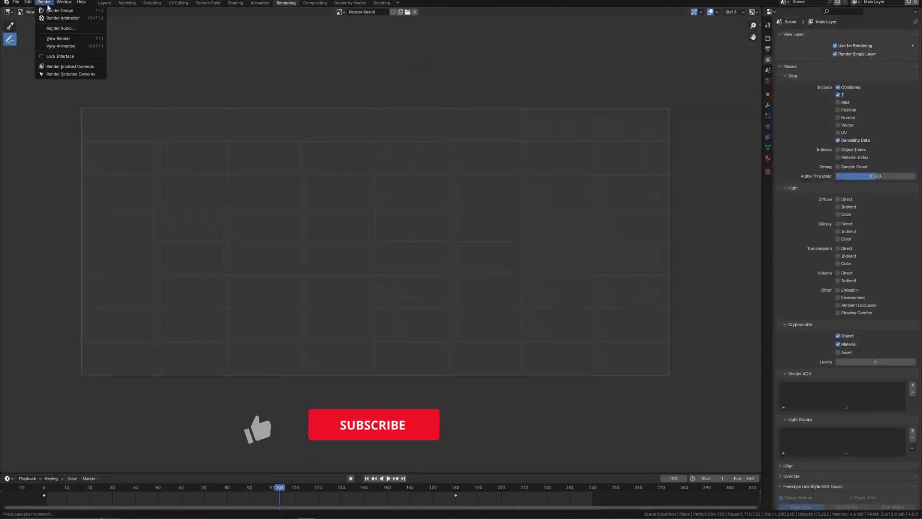
click(48, 10)
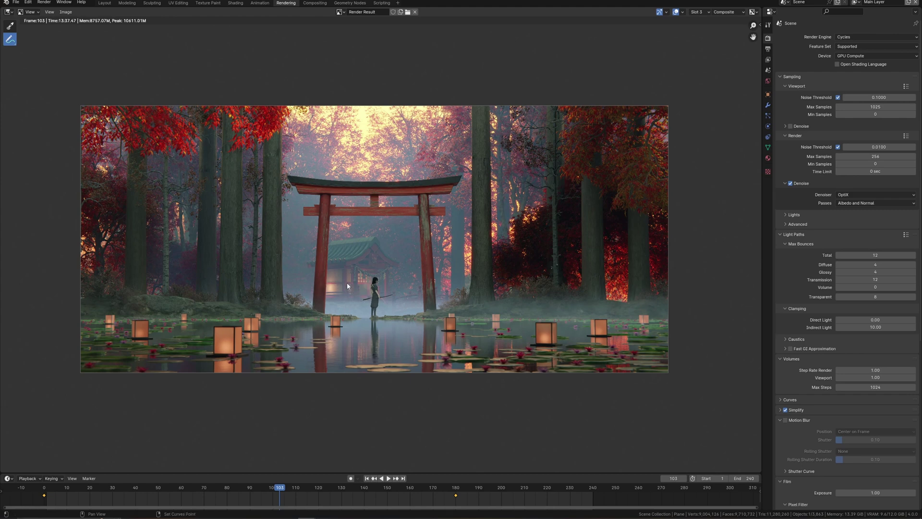
middle_drag(346, 285, 356, 303)
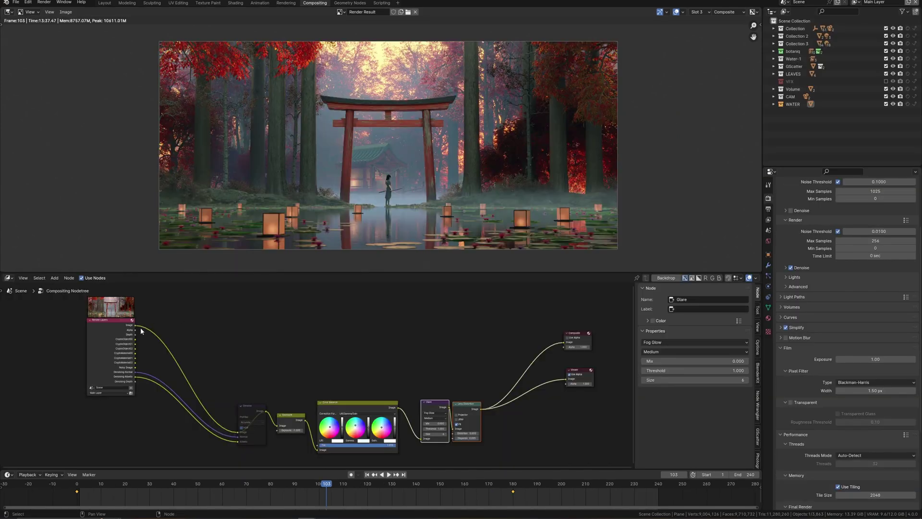
- Link the Render Layers image output straight to the Composite and Viewer nodes through a reroute, bypassing the effect nodes
drag(139, 328, 530, 339)
shift+right_drag(532, 317, 510, 376)
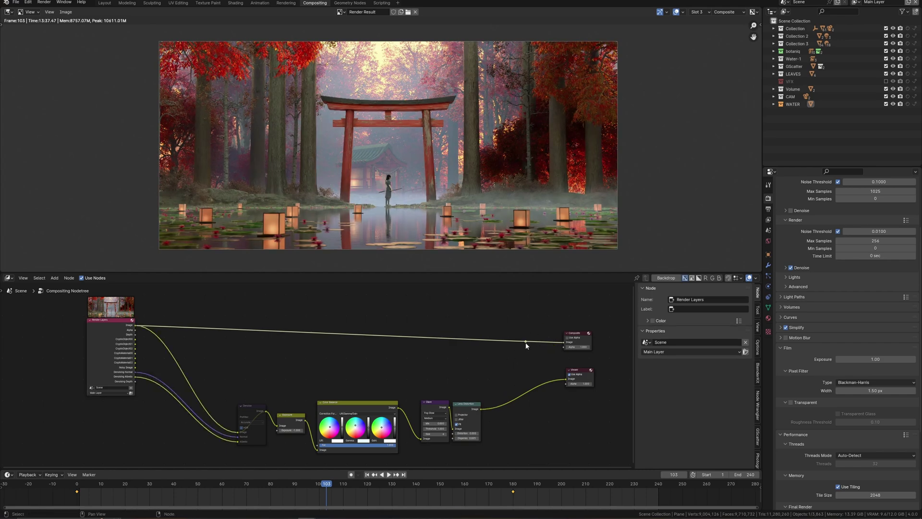
drag(526, 342, 536, 361)
middle_drag(453, 350, 468, 406)
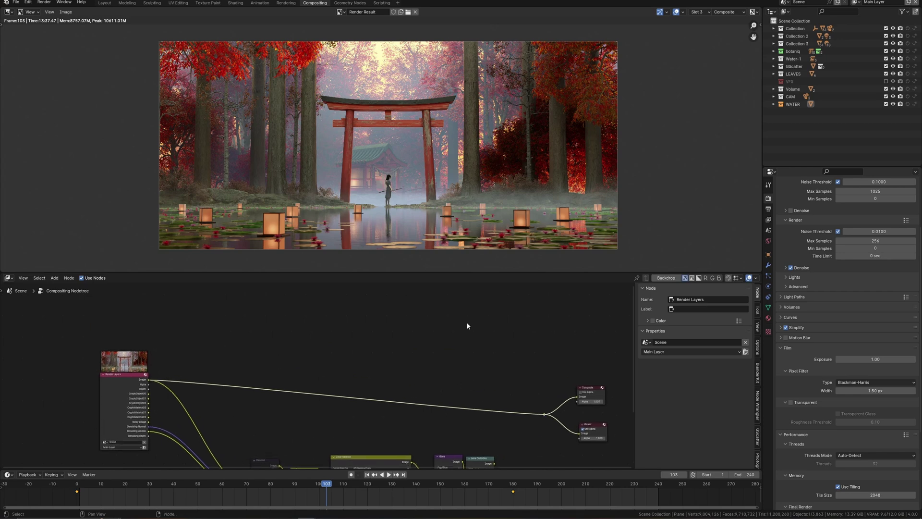
- Add a File Output node near the Render Layers node and set its file format to OpenEXR MultiLayer
middle_drag(461, 185, 460, 195)
middle_drag(459, 194, 453, 195)
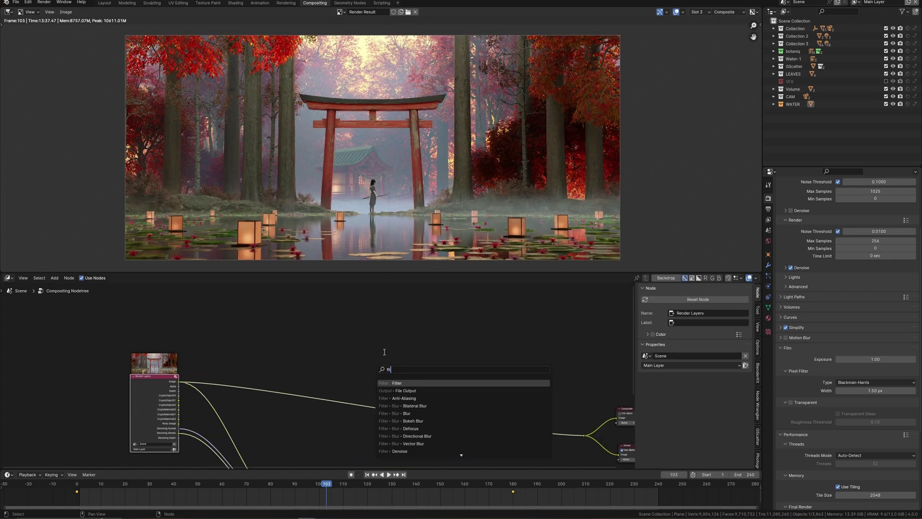
key(Down)
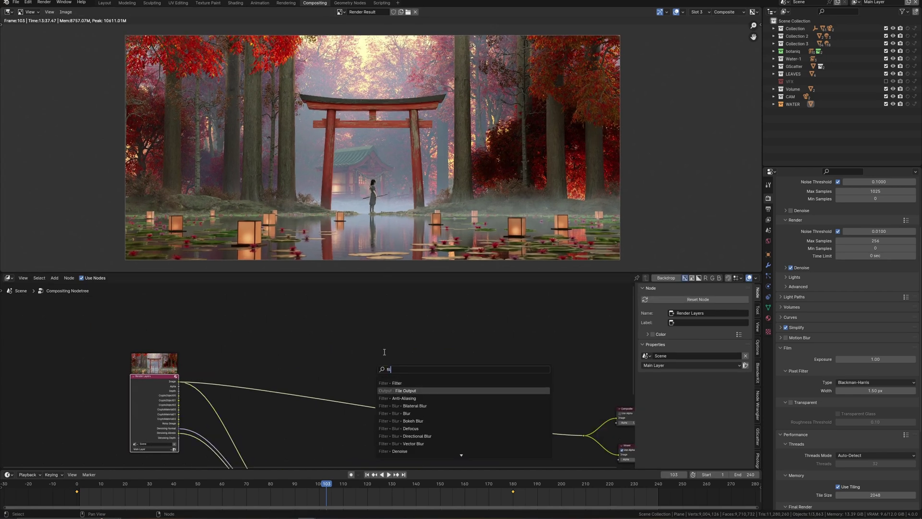
key(Return)
click(317, 365)
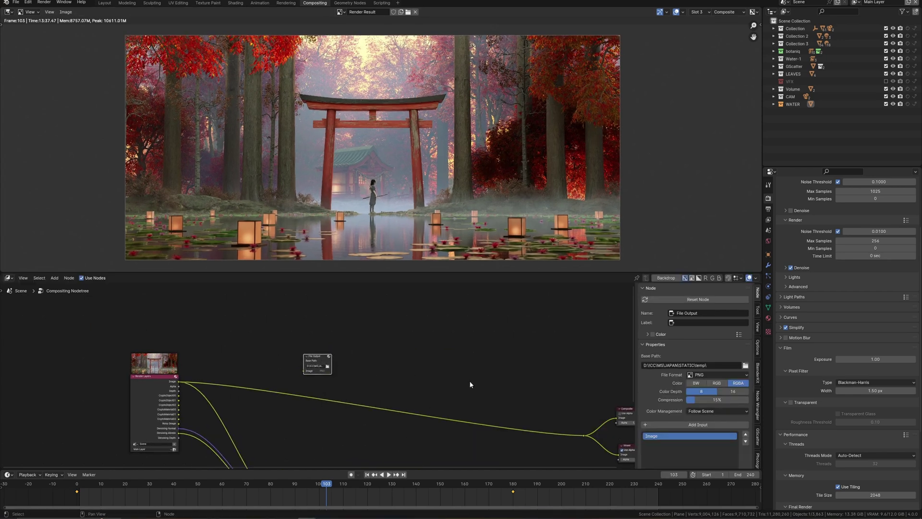
click(730, 374)
click(758, 412)
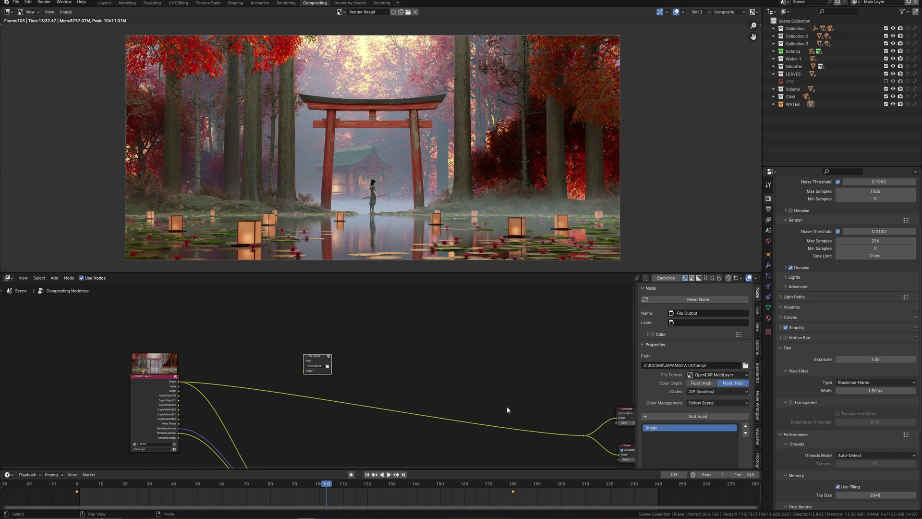
middle_drag(416, 381, 424, 374)
middle_drag(374, 355, 396, 351)
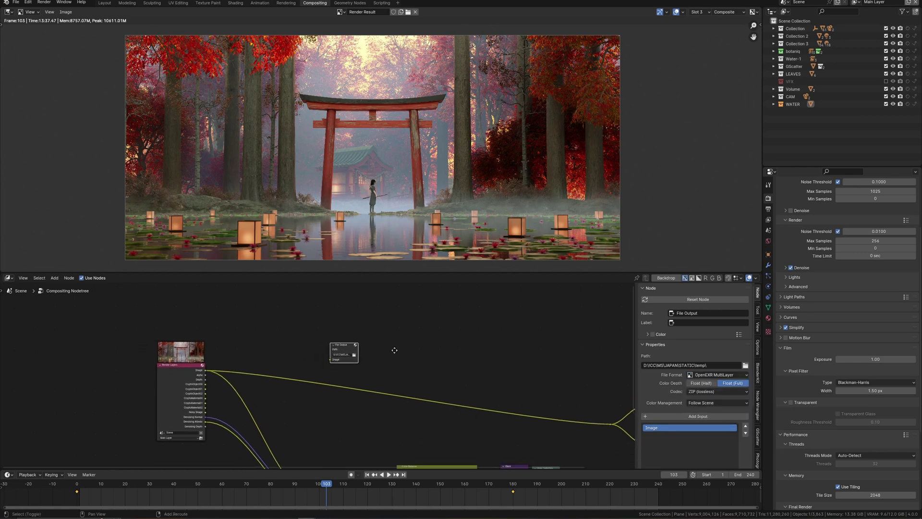
scroll(202, 393, up, 3)
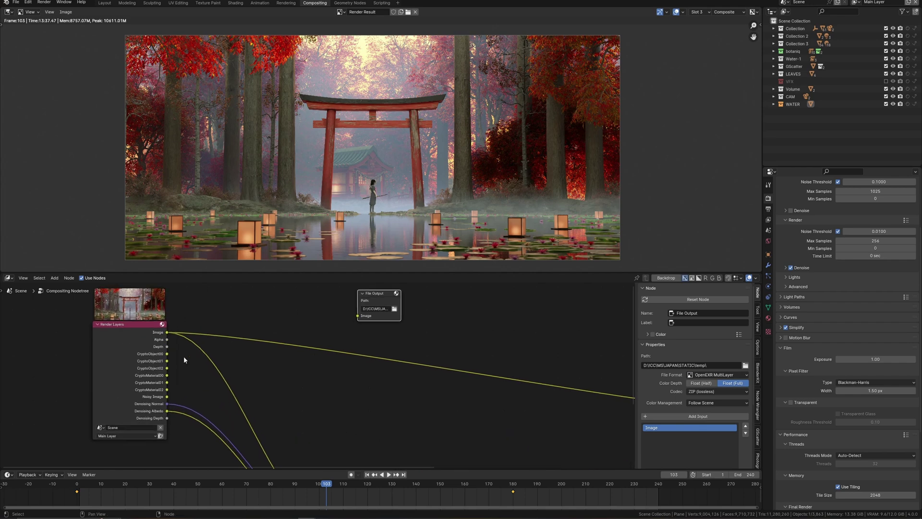
click(144, 361)
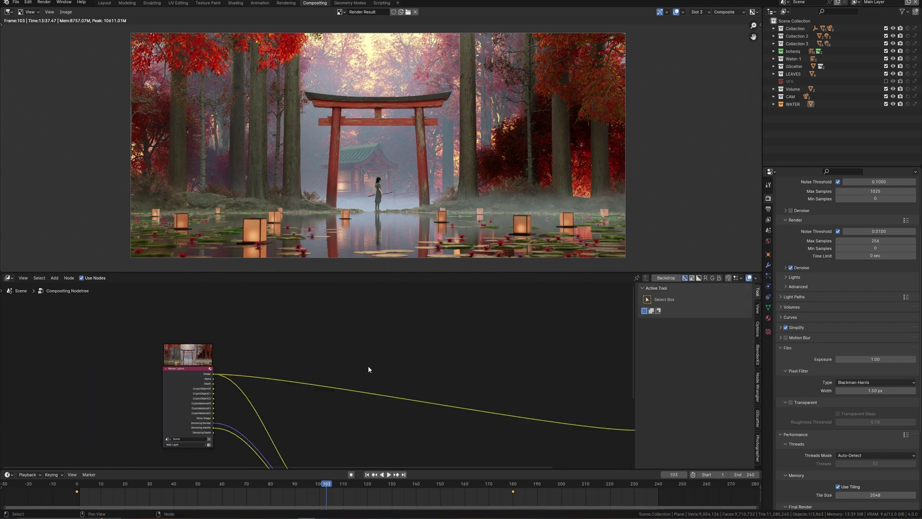
middle_drag(368, 365, 353, 368)
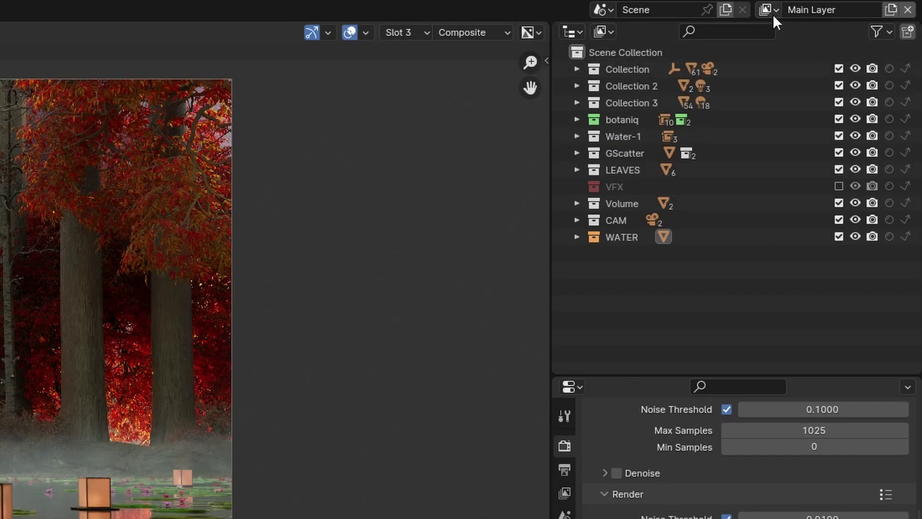
- Make Leaves the active view layer and return to the Layout workspace
click(856, 2)
click(656, 52)
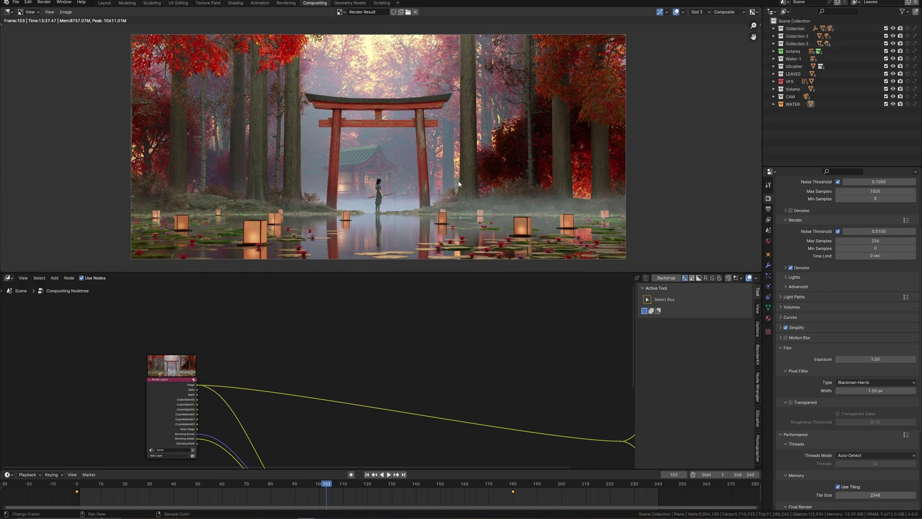
click(104, 3)
middle_drag(546, 292, 522, 227)
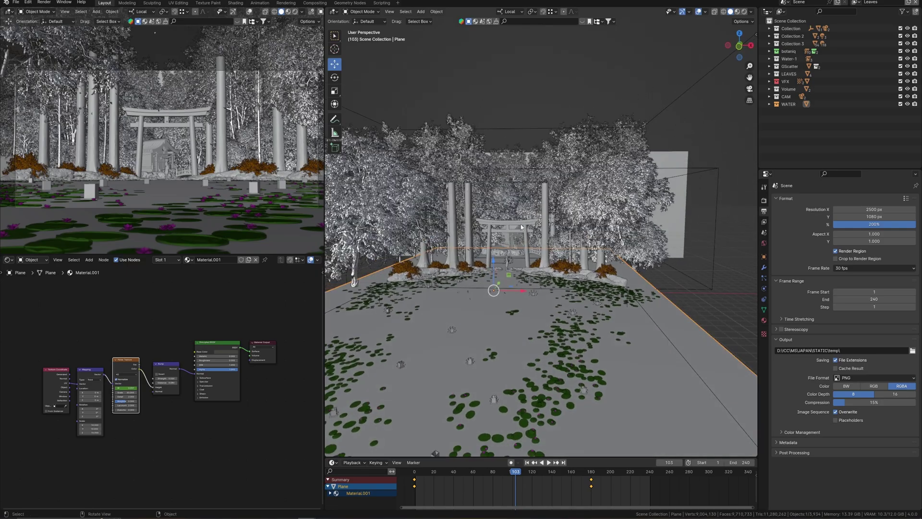
middle_drag(489, 293, 545, 282)
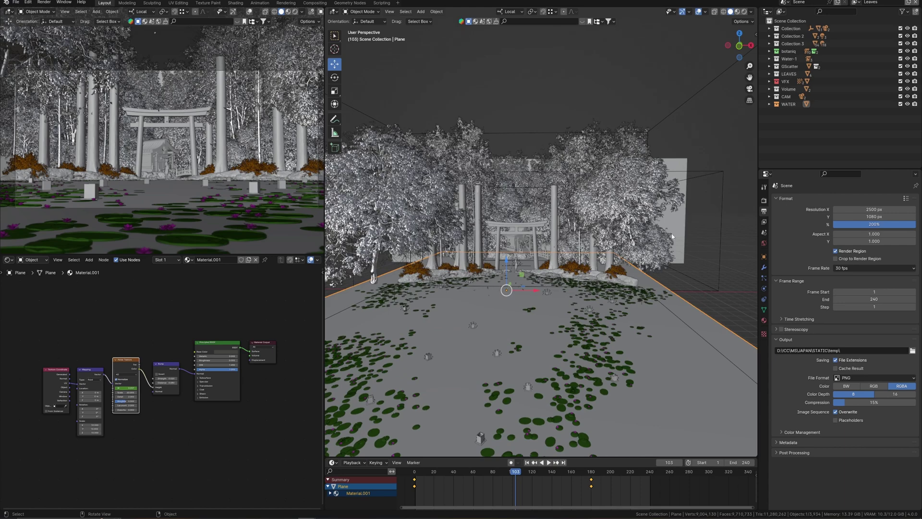
scroll(624, 293, up, 2)
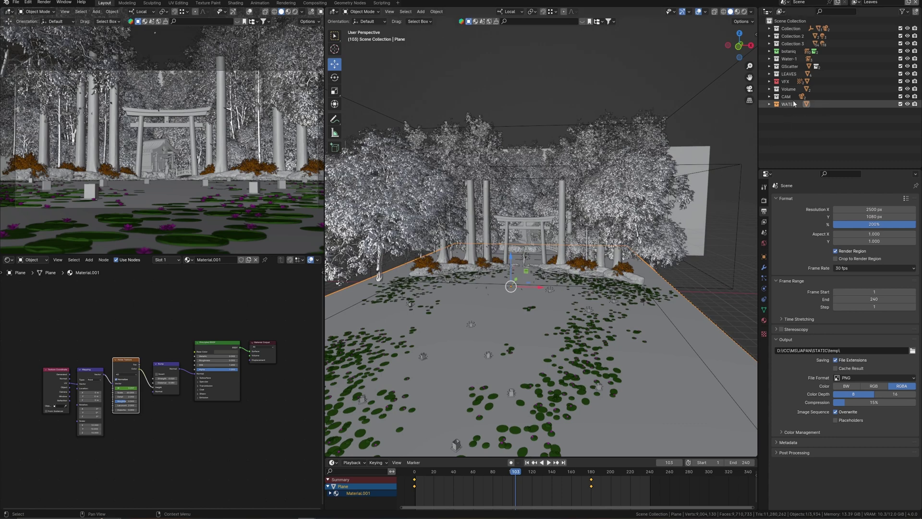
click(856, 2)
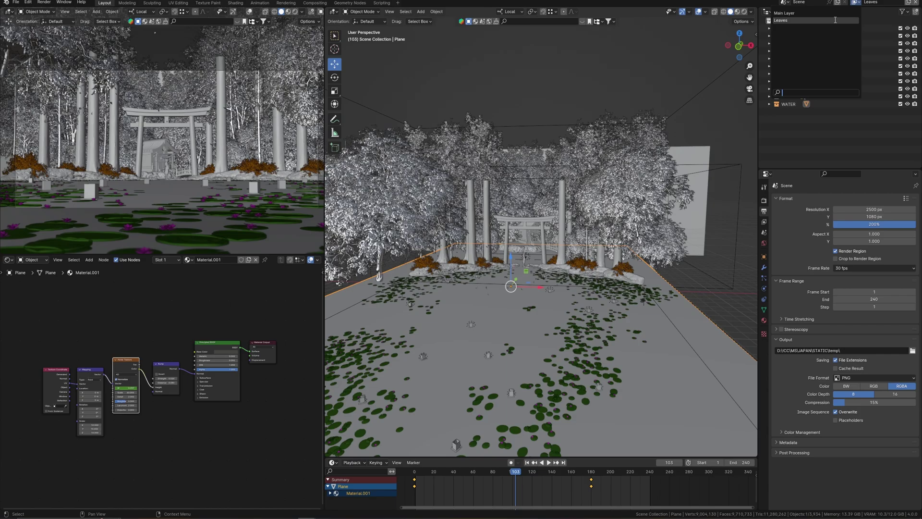
click(835, 20)
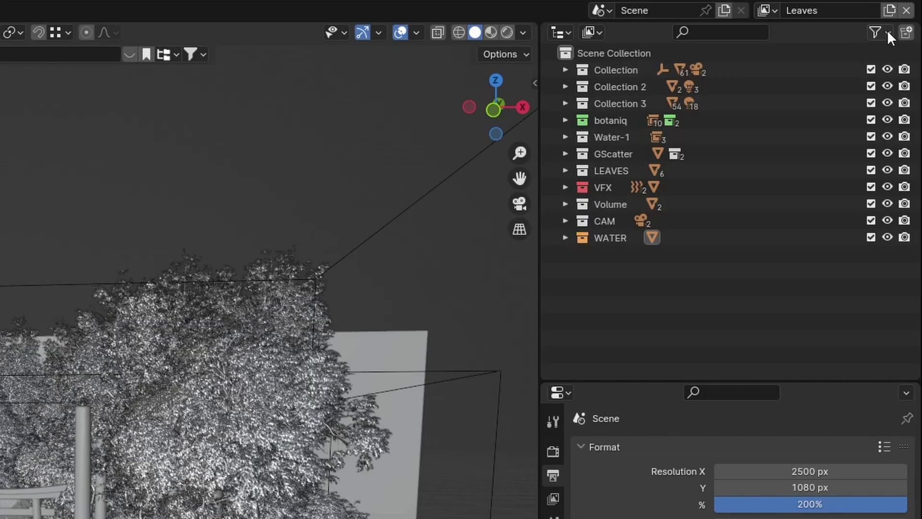
- Show the Indirect Only toggles in the outliner and enable Indirect Only for every collection except VFX
click(887, 34)
click(846, 86)
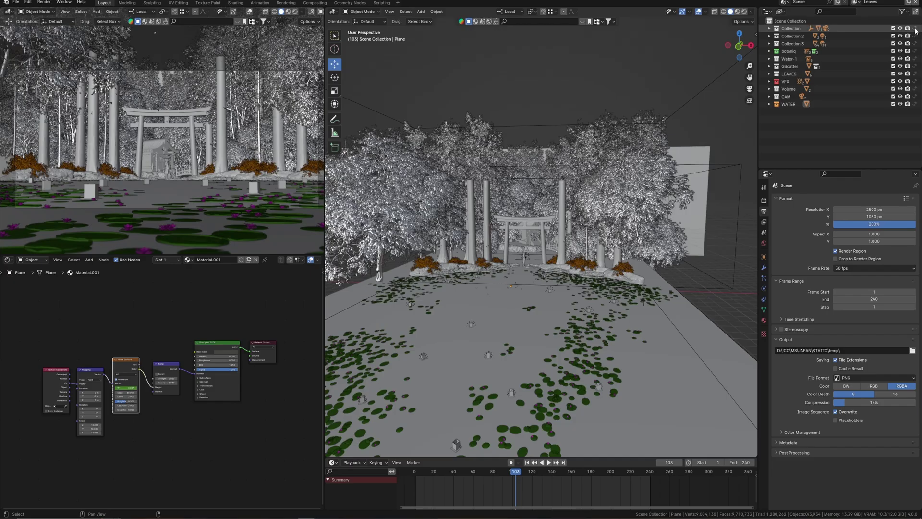
drag(915, 30, 915, 44)
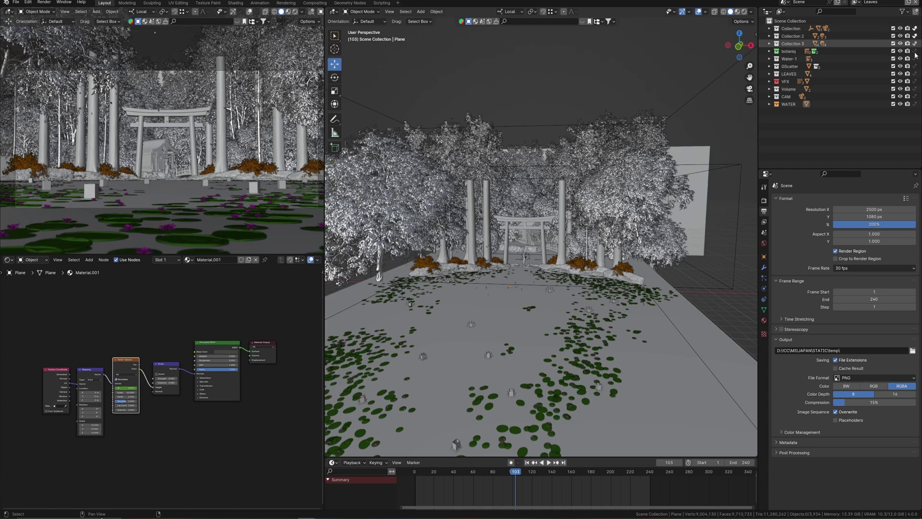
click(915, 52)
click(915, 59)
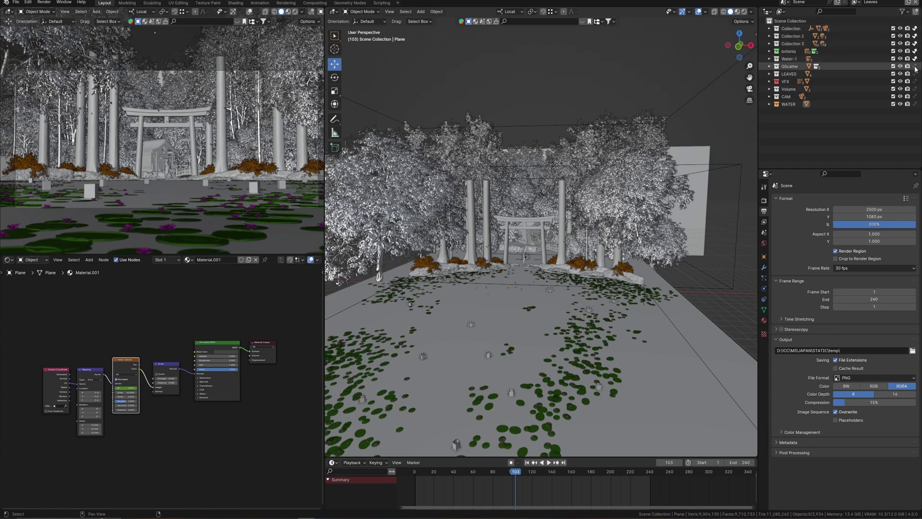
click(915, 67)
drag(915, 71, 916, 75)
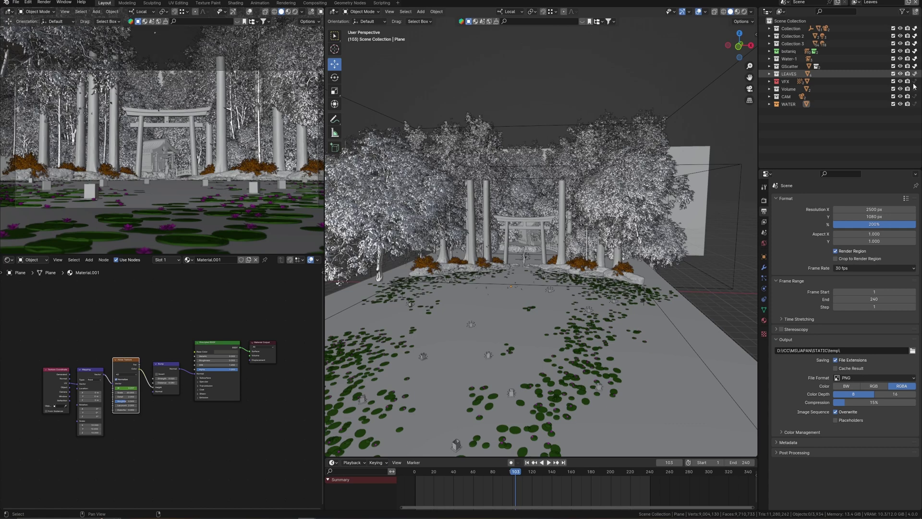
click(915, 89)
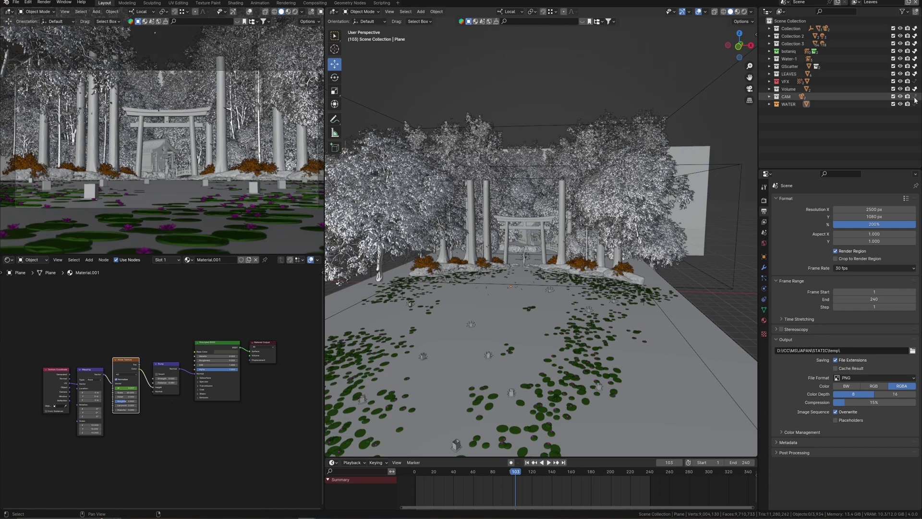
click(915, 97)
click(915, 104)
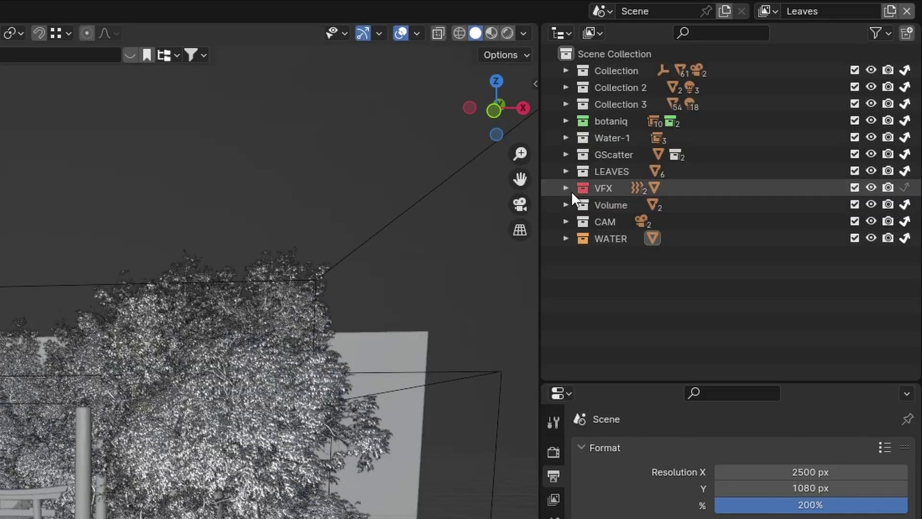
click(770, 81)
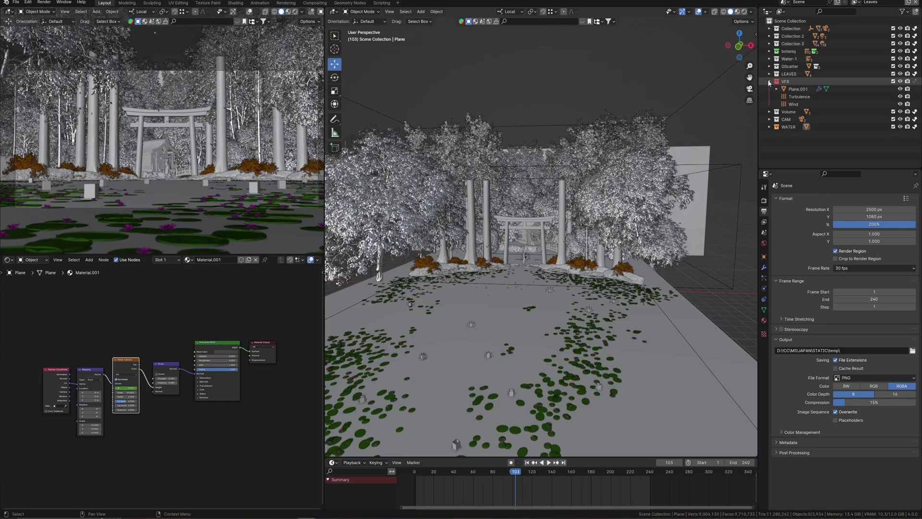
click(566, 189)
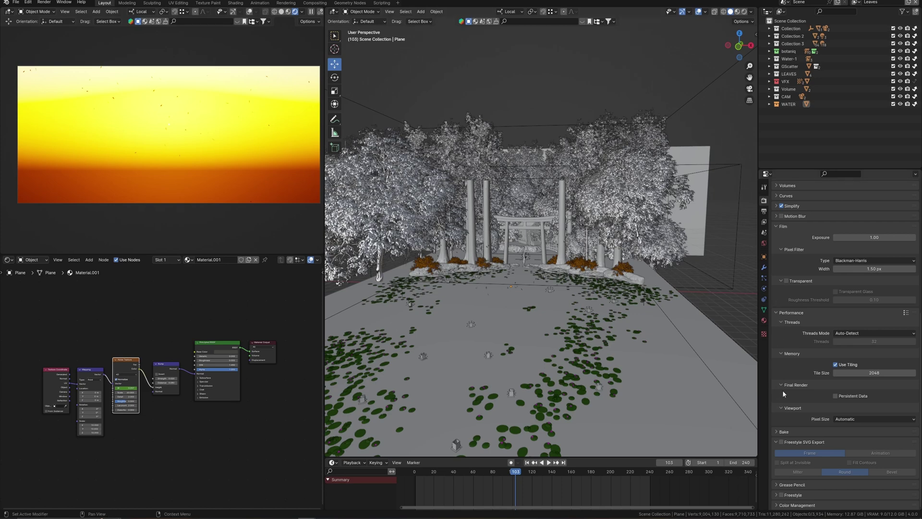
- Enable the transparent film background and render frame 89 of the Leaves view layer as a still image
click(783, 281)
click(787, 302)
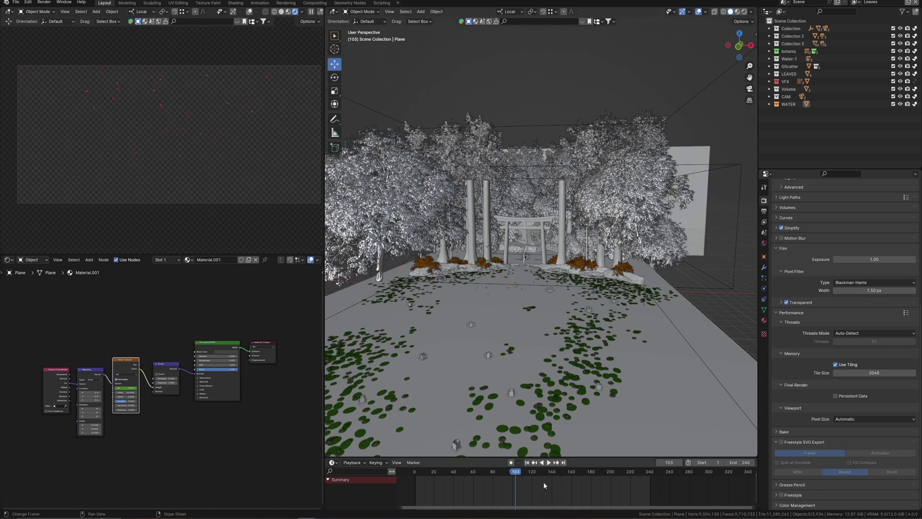
drag(543, 481, 532, 476)
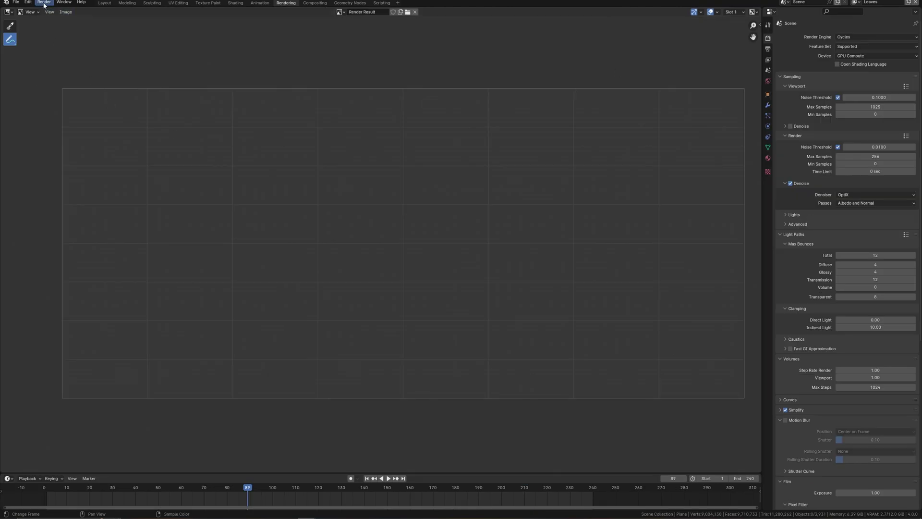
click(44, 2)
click(55, 10)
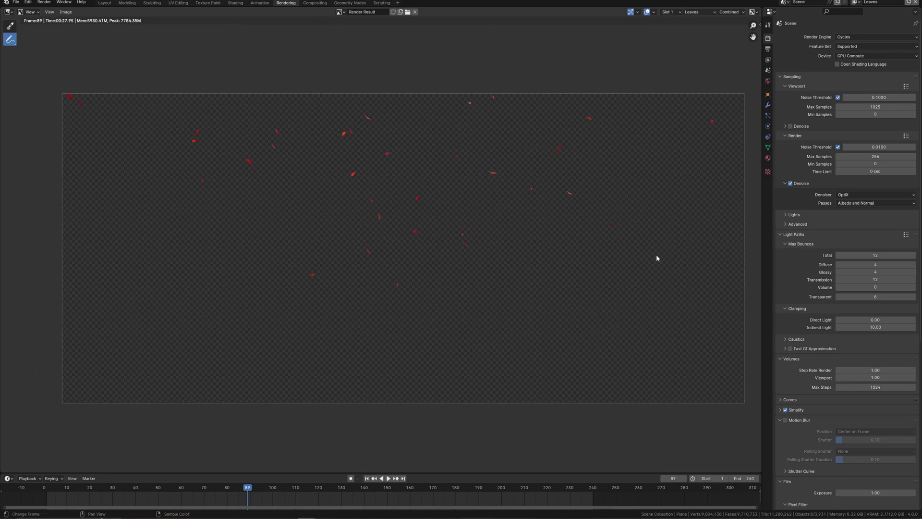
- In the compositor, duplicate the Render Layers node, place the copy above the original, and open its view layer choices
click(315, 4)
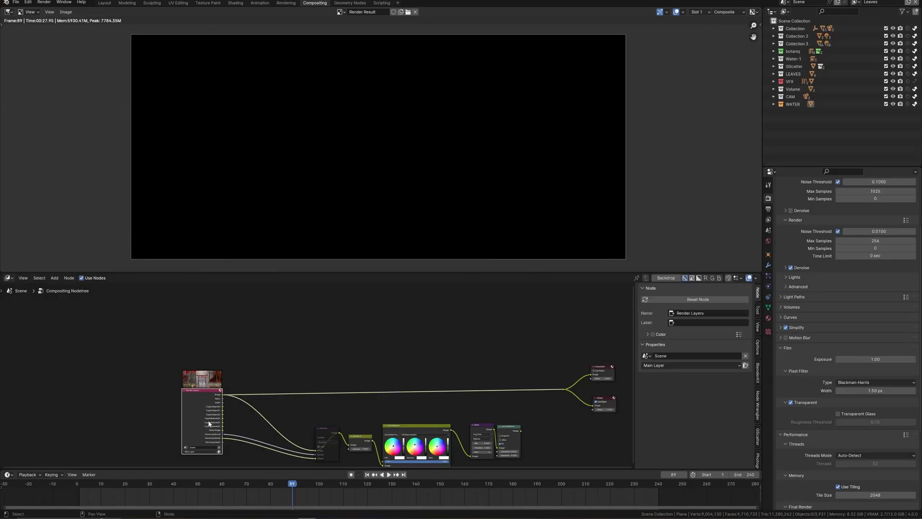
key(shift+d)
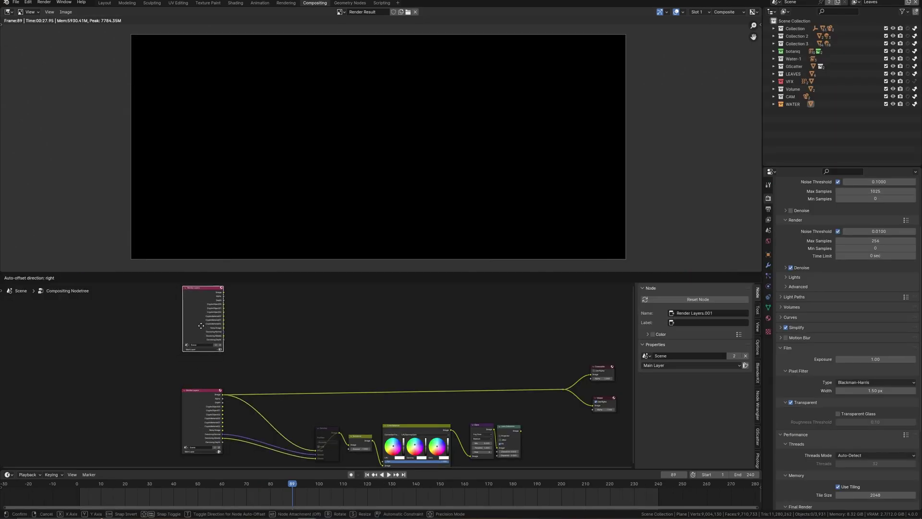
click(206, 342)
scroll(207, 342, up, 3)
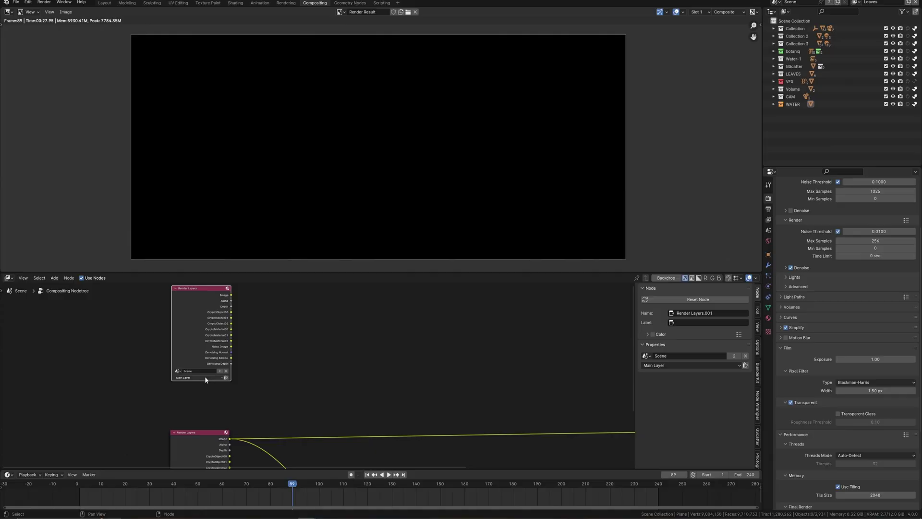
click(204, 376)
- In the Layout workspace, add another view layer with settings copied from Leaves
middle_drag(561, 210, 570, 264)
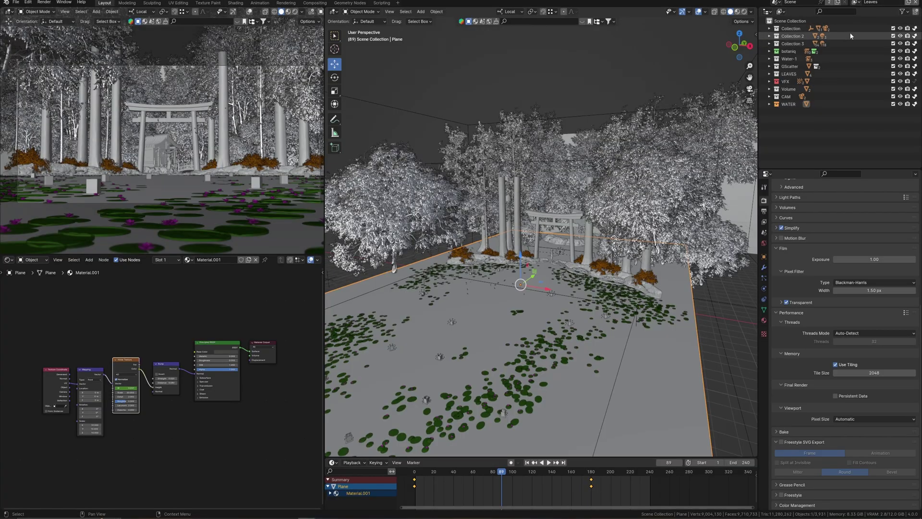
click(909, 2)
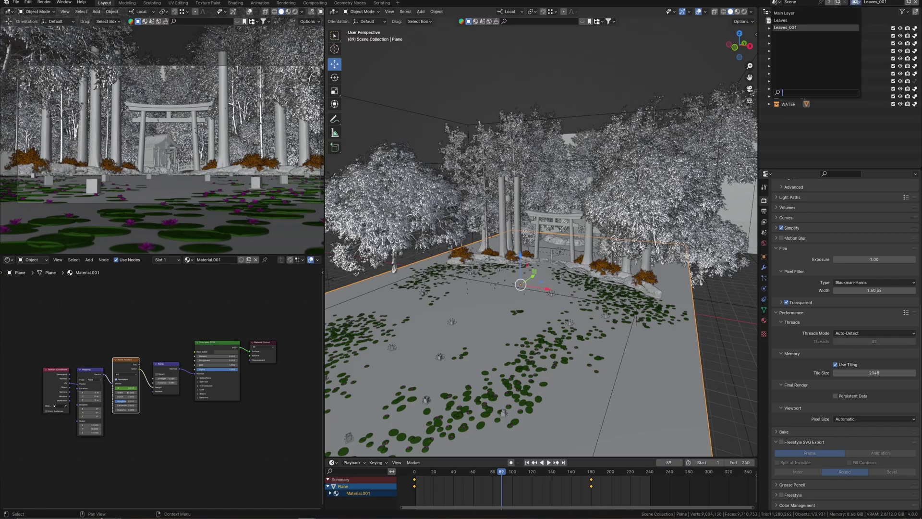
- Rename the newly added view layer as Water
click(825, 62)
double_click(888, 4)
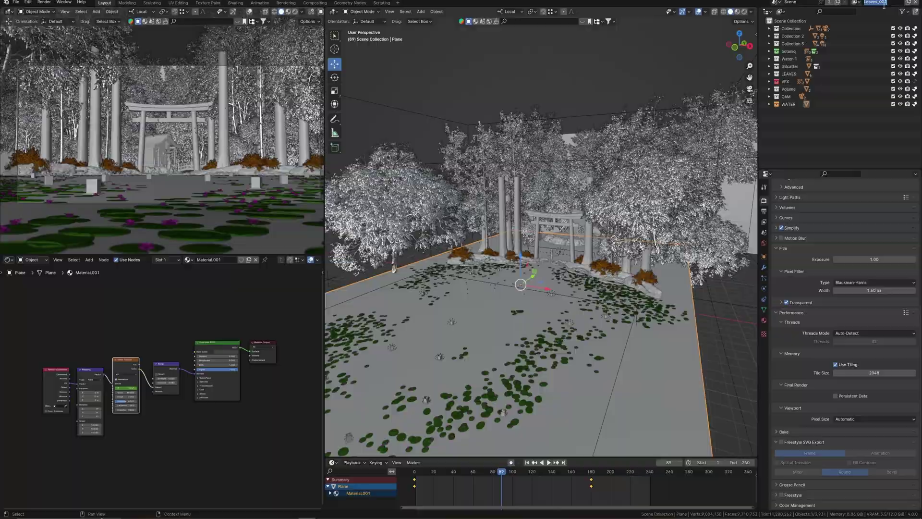
text(Water)
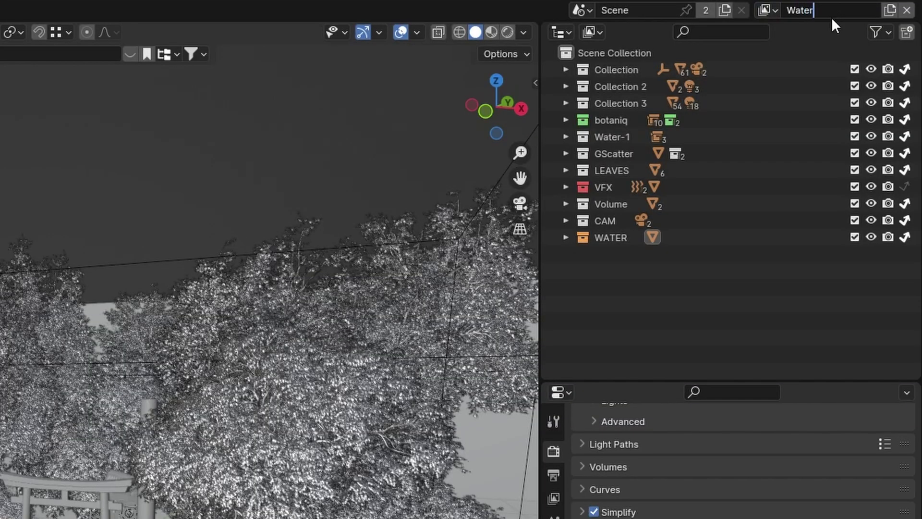
key(Return)
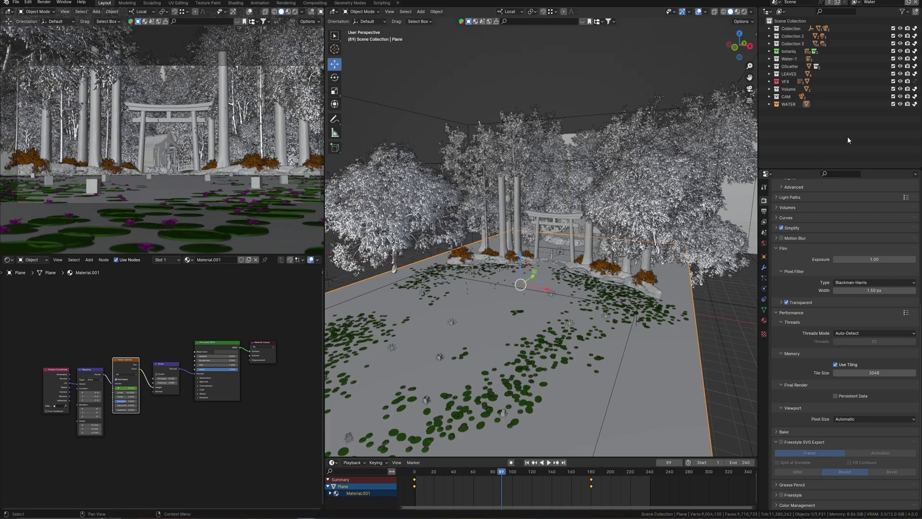
- Enable Indirect Only for the VFX collection and disable it for the WATER collection
click(915, 82)
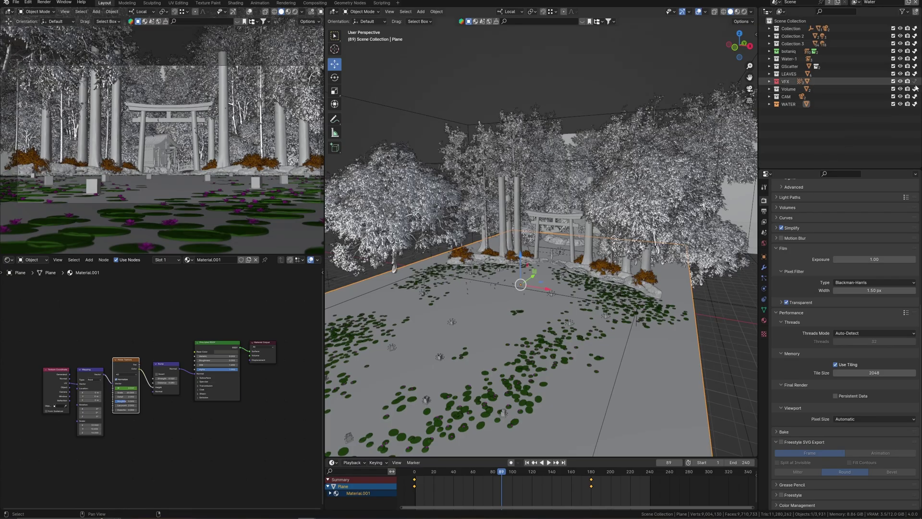
click(907, 187)
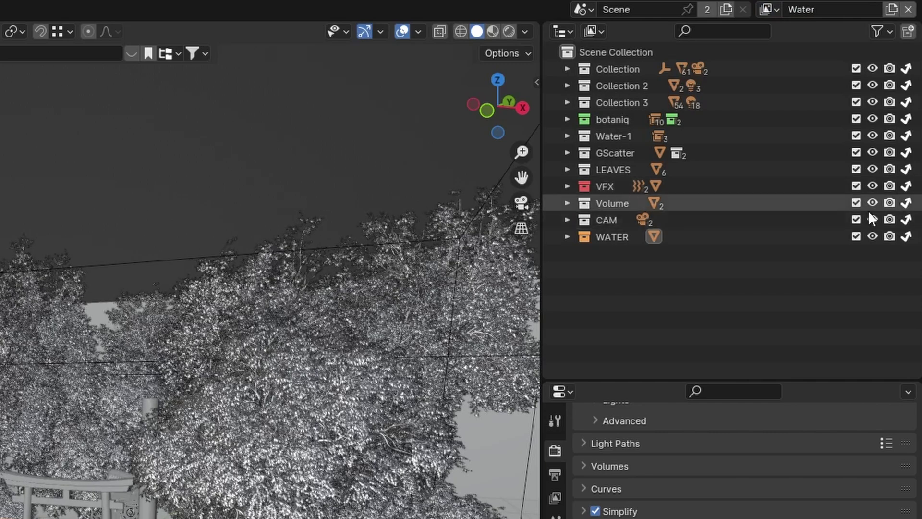
click(906, 236)
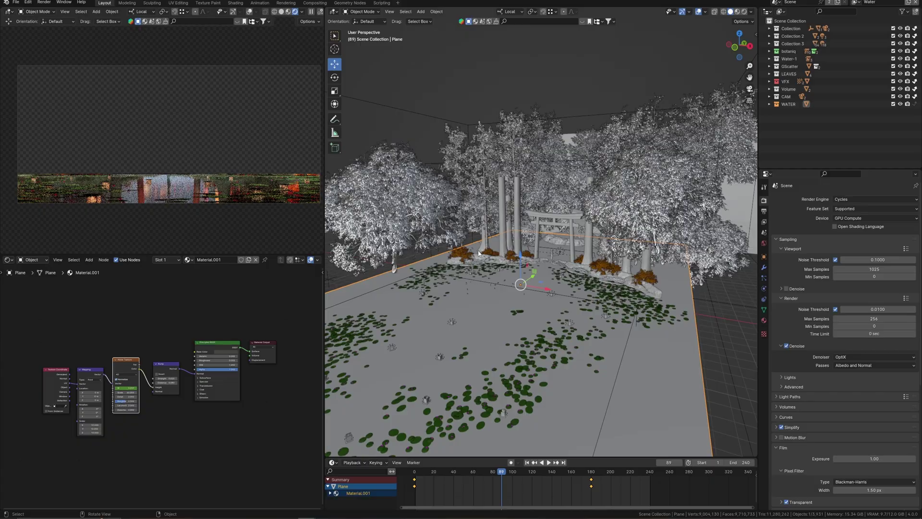
- Inspect the rendered camera preview of the water reflections in an enlarged viewport, then restore the normal layout
shift+middle_drag(240, 185, 238, 187)
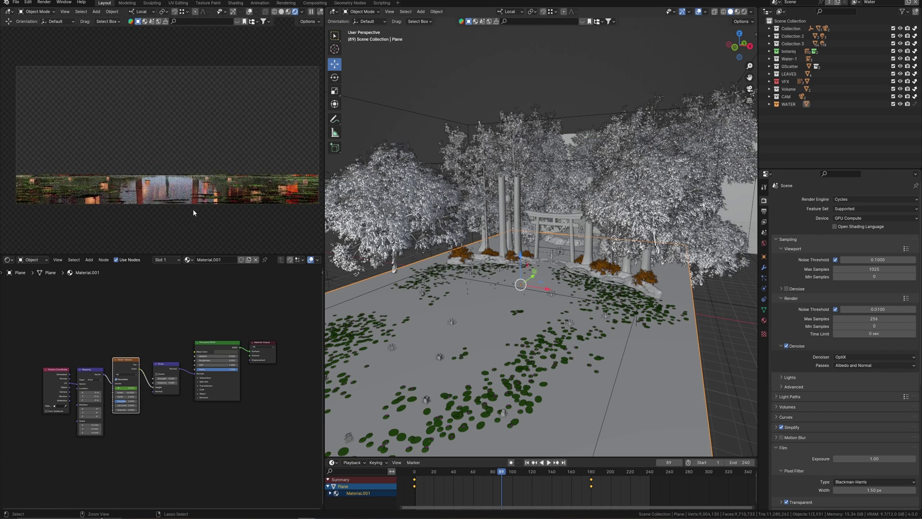
key(ctrl+space)
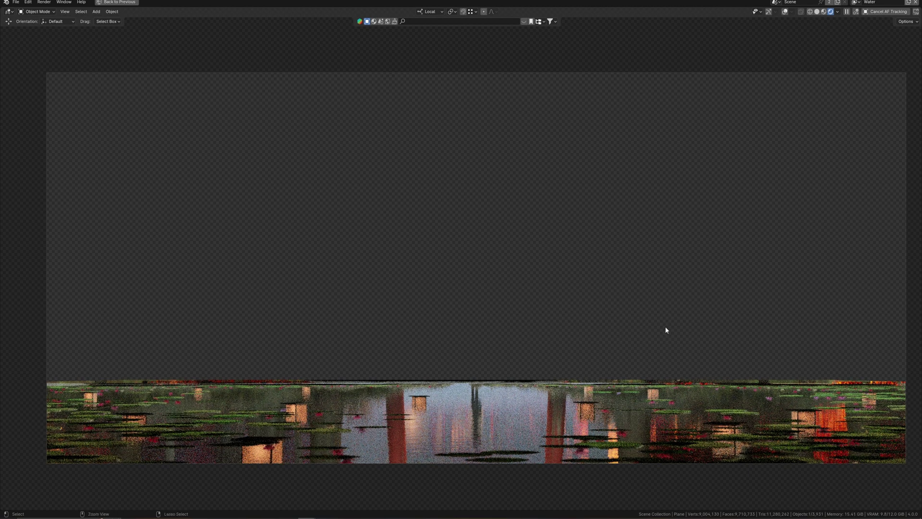
key(ctrl+space)
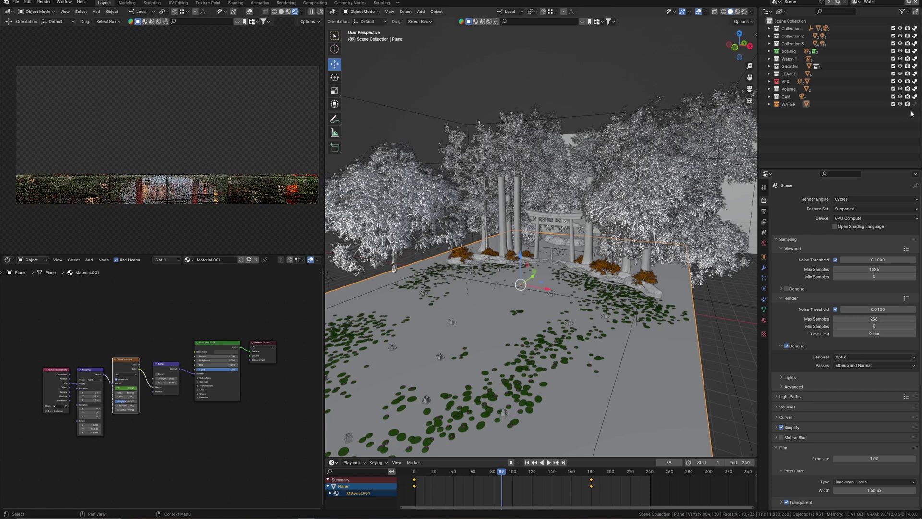
- Switch the render result to Slot 2 and render frame 89 of the Water view layer as a still image
click(672, 14)
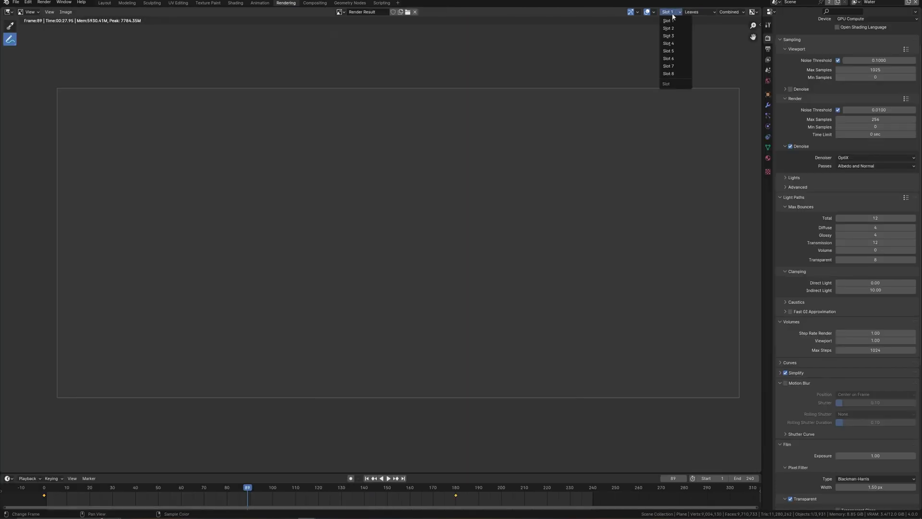
click(668, 28)
click(44, 2)
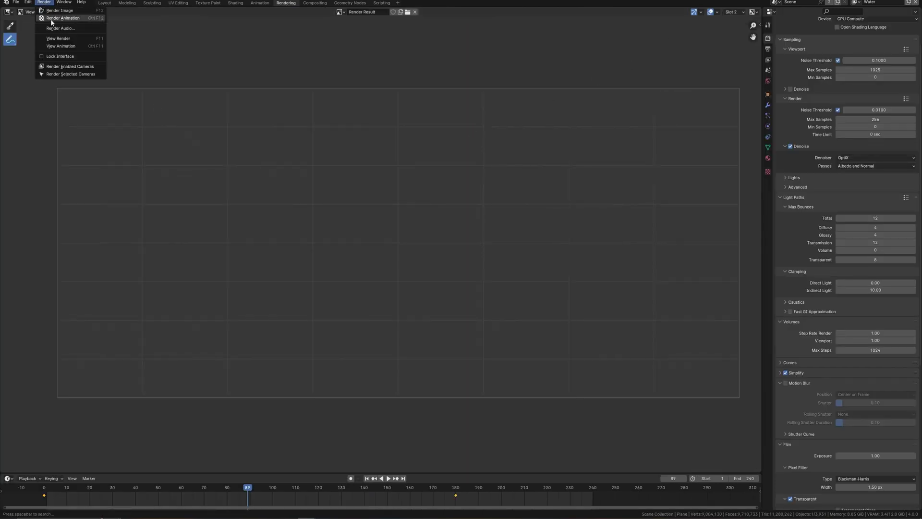
click(52, 12)
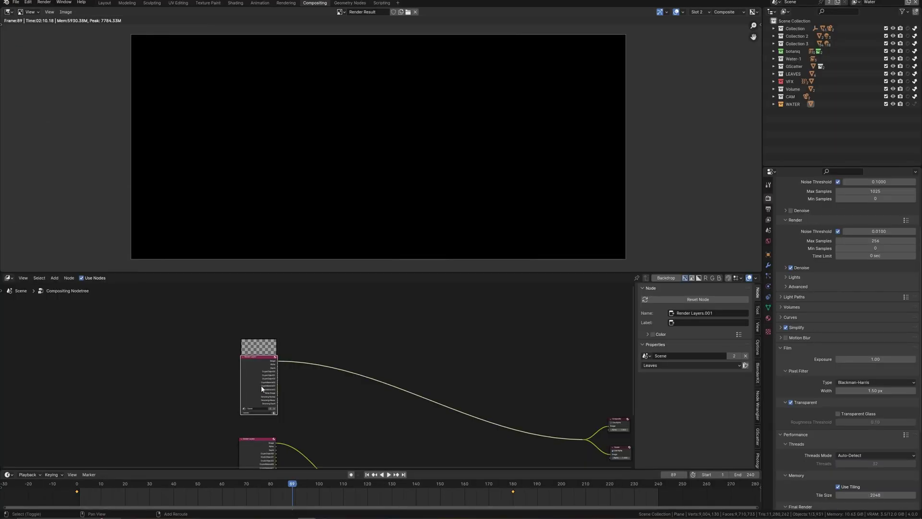
- Duplicate the Leaves Render Layers node, place the copy above it, and set its view layer to Water
key(shift+d)
click(262, 307)
scroll(260, 338, up, 6)
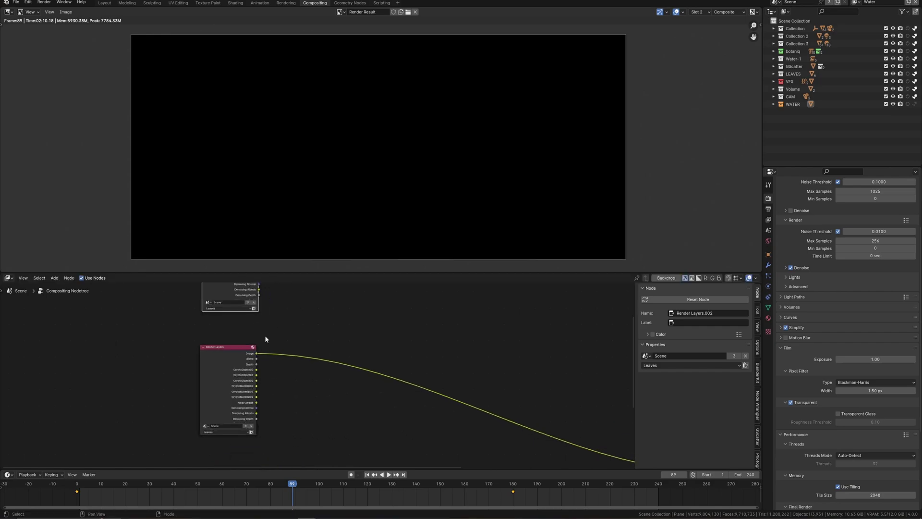
middle_drag(265, 339, 296, 377)
click(270, 345)
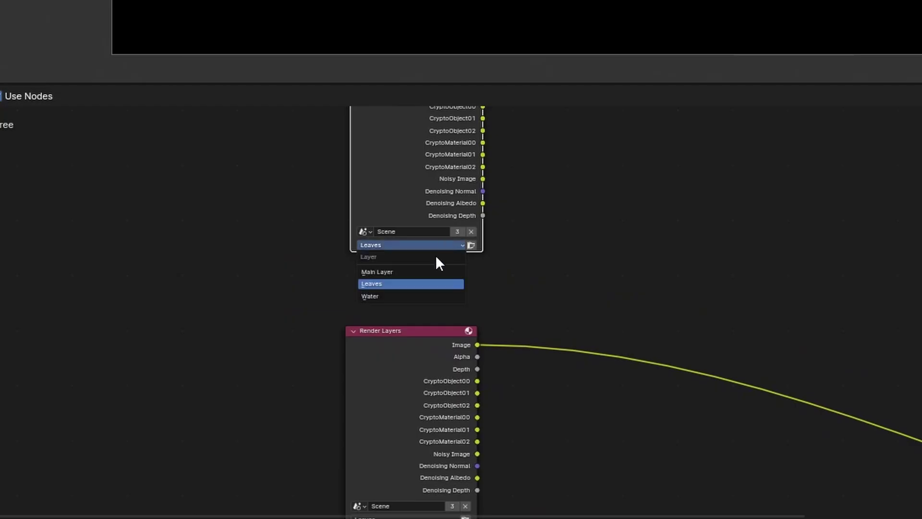
click(395, 296)
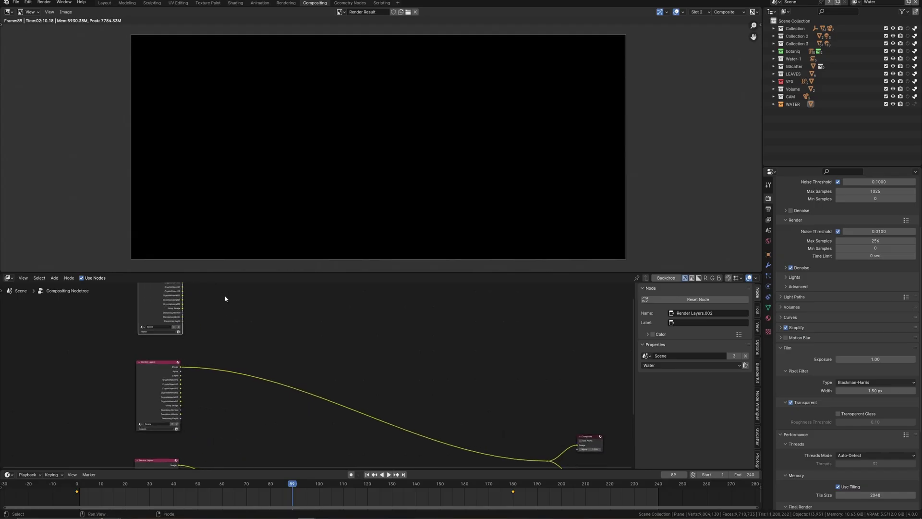
- Connect the Water Render Layers node's Image output to the shared link feeding the Composite and Viewer nodes
middle_drag(225, 299, 262, 361)
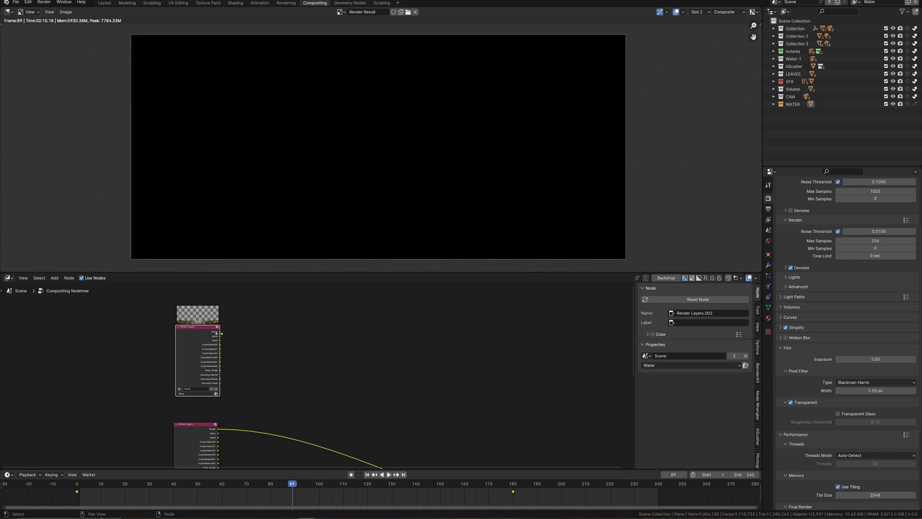
drag(219, 334, 580, 442)
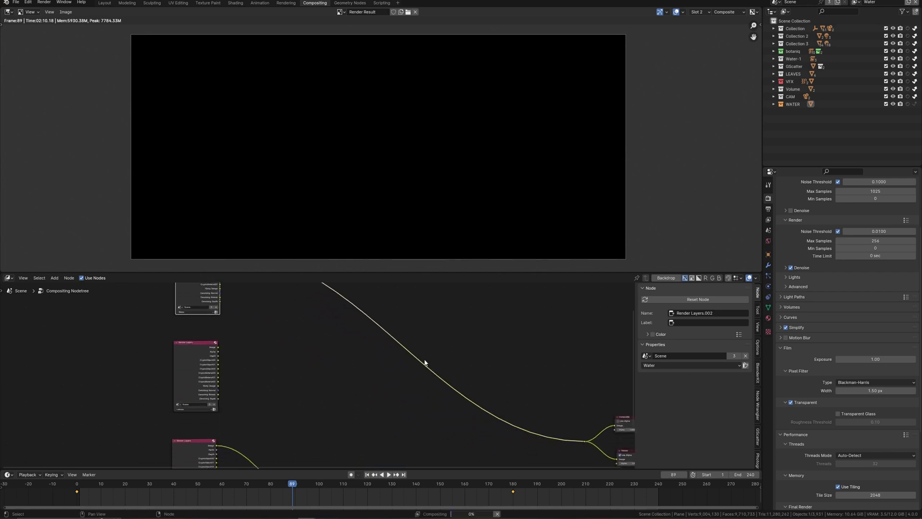
mouse_move(428, 363)
ctrl+middle_down()
mouse_move(439, 366)
mouse_move(428, 368)
ctrl+middle_up()
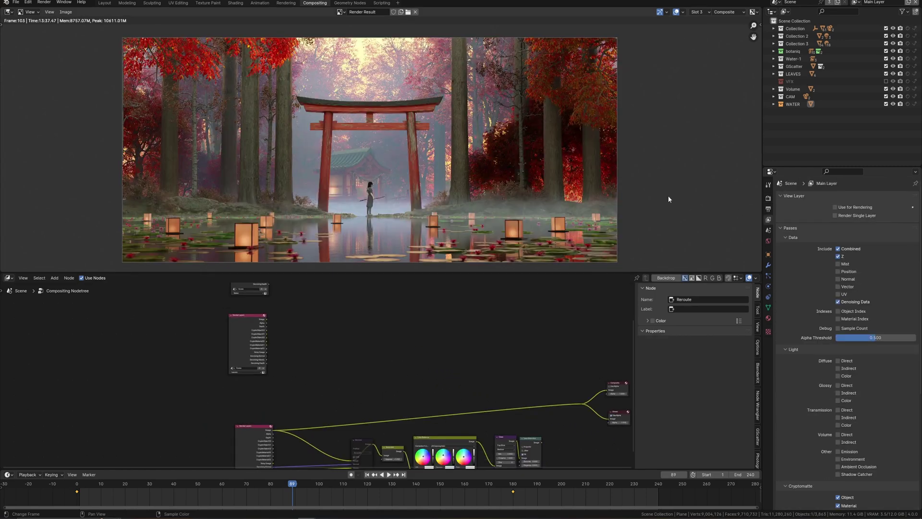
- Compare the renders stored in Slot 2 and Slot 1, and return to the main scene in Slot 3
click(700, 12)
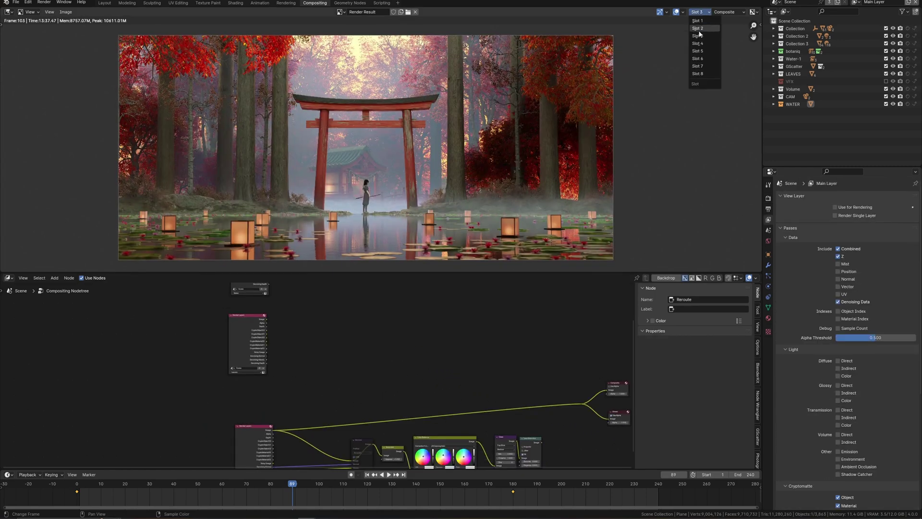
click(697, 30)
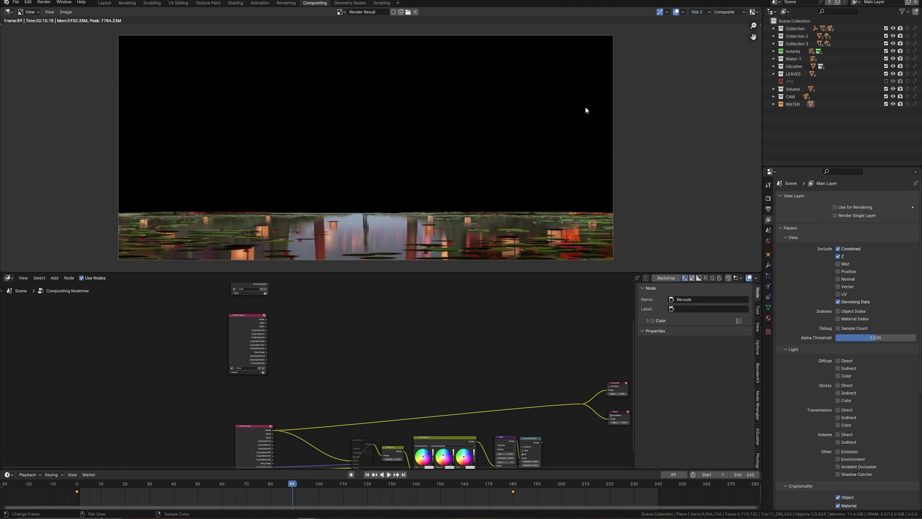
click(697, 12)
click(704, 21)
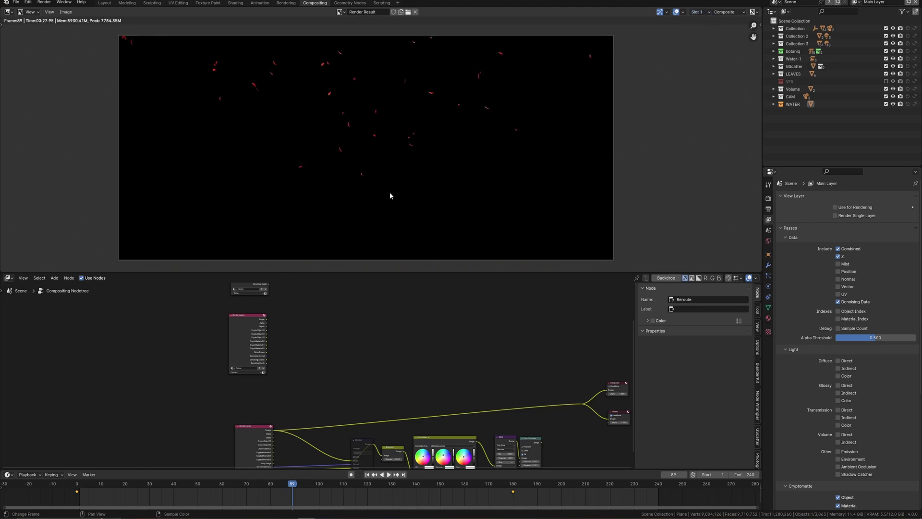
click(698, 12)
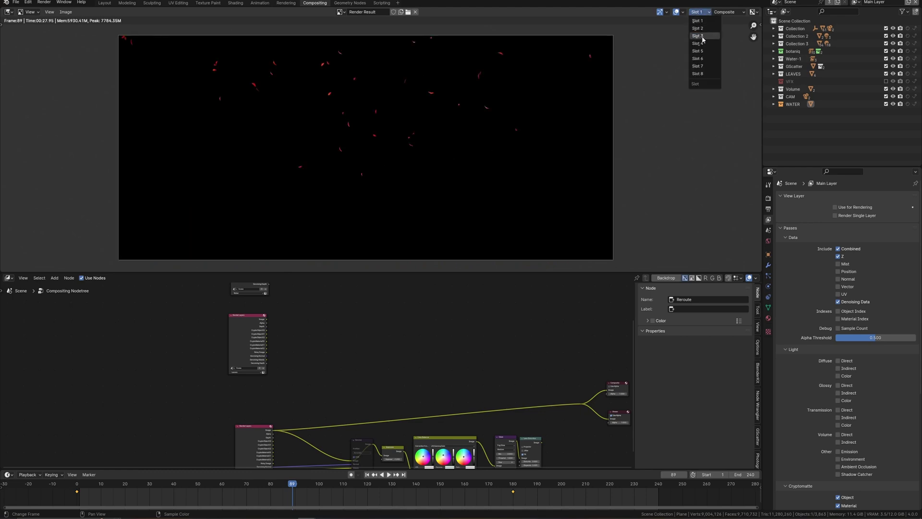
click(699, 36)
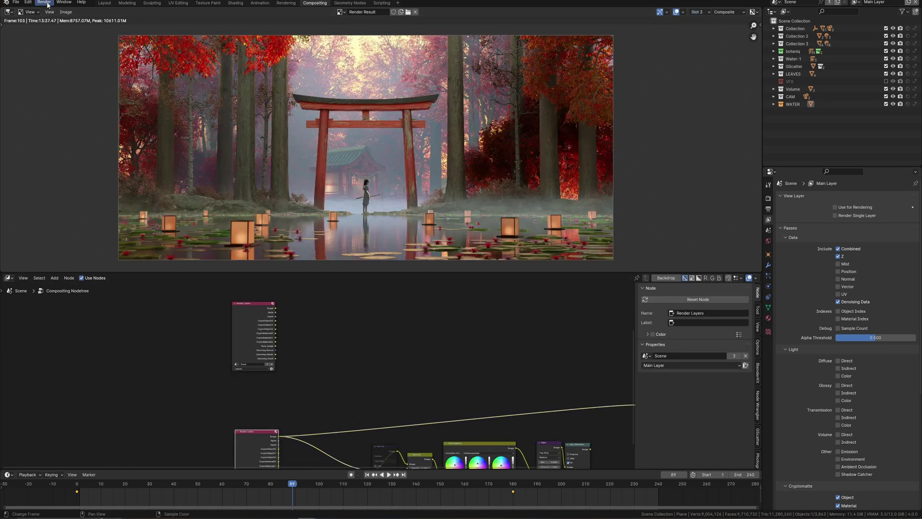
click(66, 12)
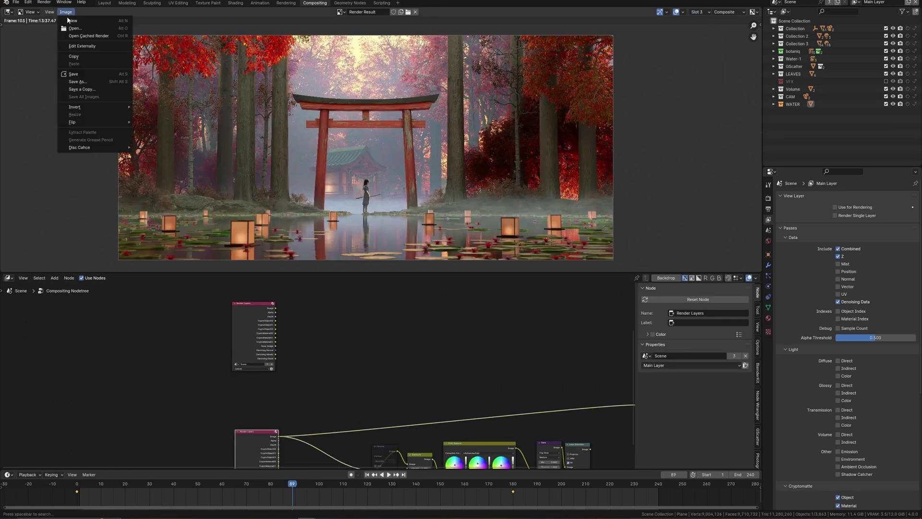
click(90, 81)
click(641, 183)
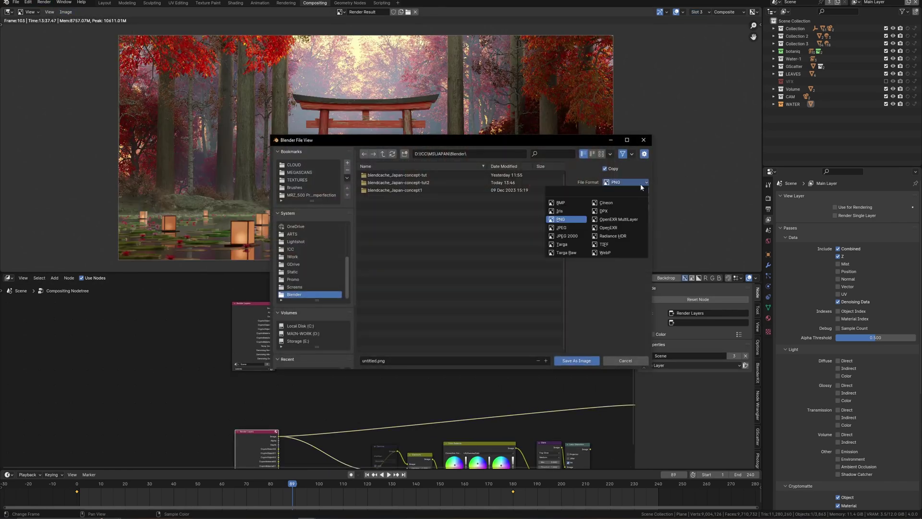
click(630, 220)
click(642, 362)
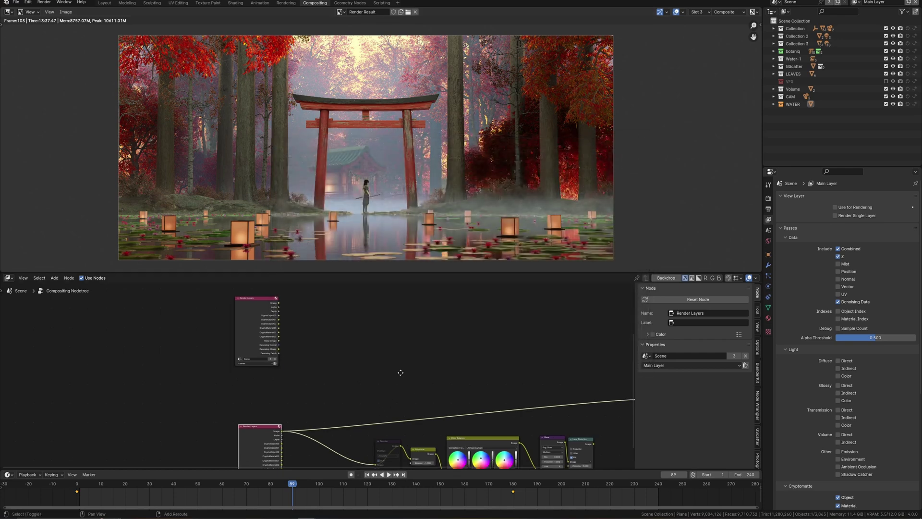
- Examine the three Render Layers nodes and their output passes in the compositor node tree
key(Home)
ctrl+middle_drag(313, 398, 316, 379)
middle_drag(301, 416, 301, 372)
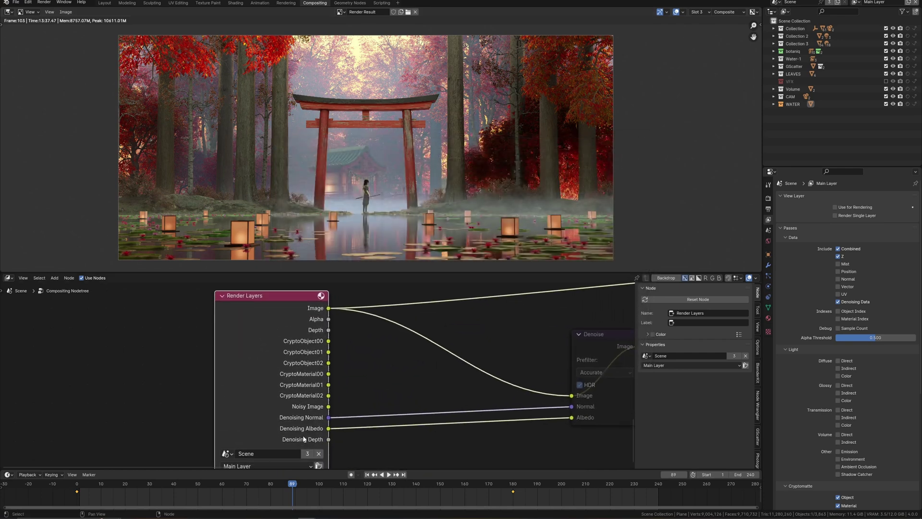
middle_drag(374, 288, 350, 359)
middle_drag(350, 358, 349, 394)
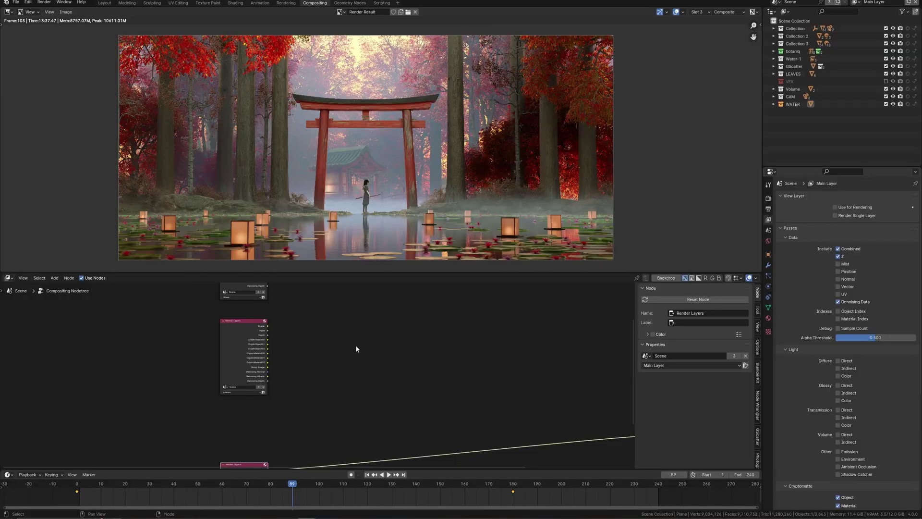
middle_drag(355, 344, 400, 365)
drag(254, 446, 314, 323)
middle_drag(322, 339, 316, 369)
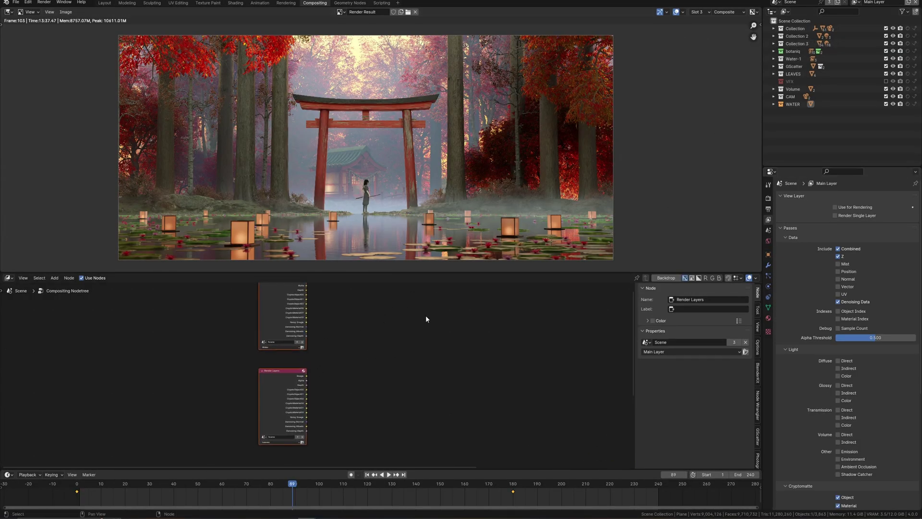
- Add a File Output node beside the Leaves Render Layers node
scroll(357, 369, up, 3)
key(shift+a)
text(fil)
key(Down)
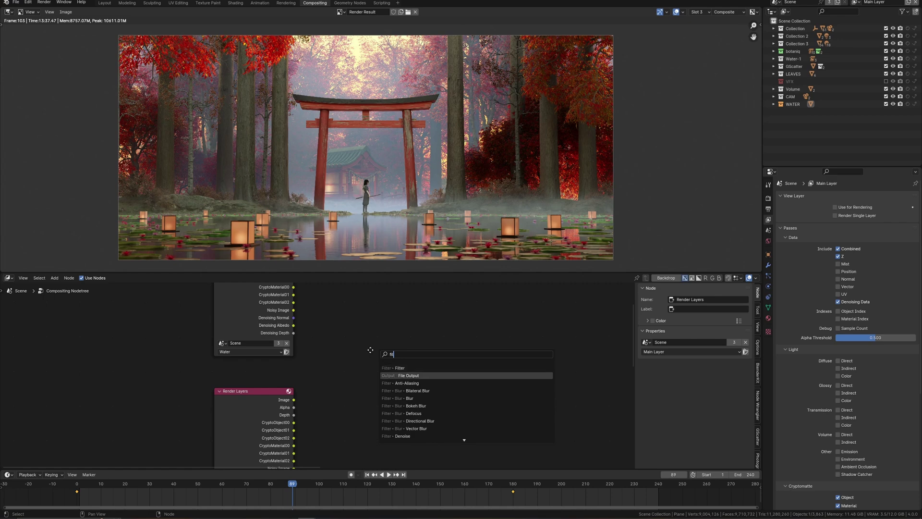
key(Return)
click(378, 361)
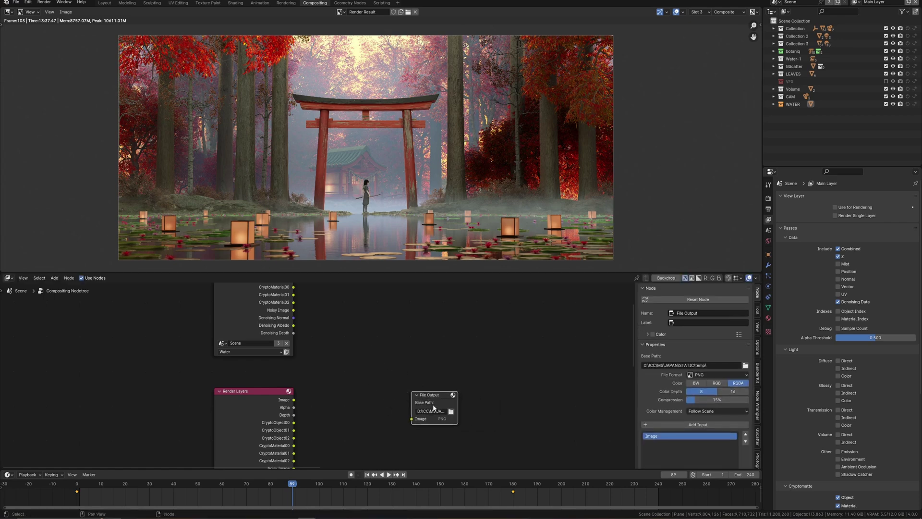
- Duplicate the File Output node, place the copy above it, and connect the Water layer's Image output to the copy
key(shift+d)
click(430, 290)
middle_drag(429, 291, 424, 381)
drag(287, 332, 399, 388)
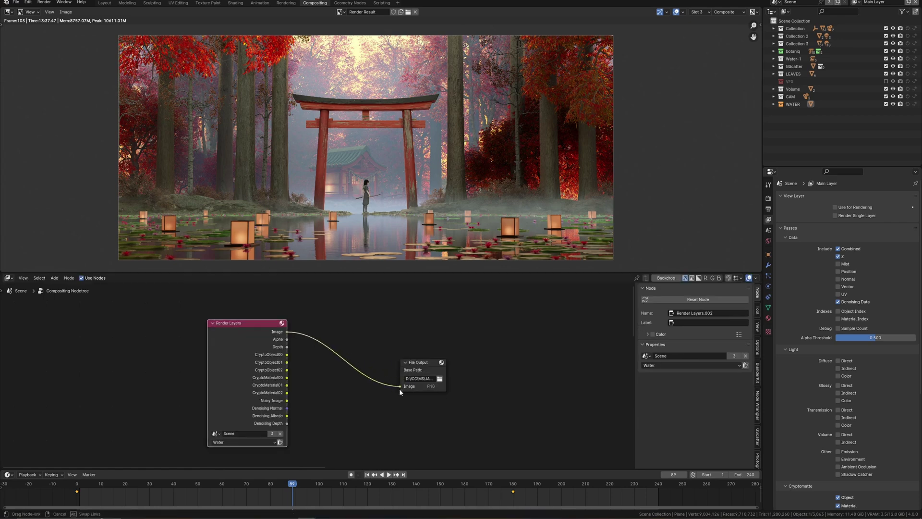
- Connect the Leaves layer's Image output to the original File Output node
middle_drag(405, 432, 408, 325)
drag(293, 392, 412, 412)
middle_drag(331, 413, 341, 388)
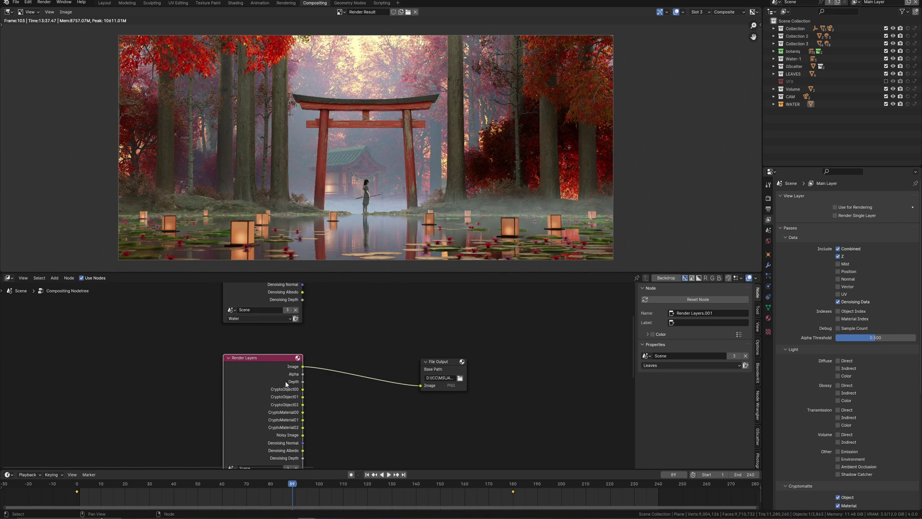
- Select the File Output node linked to the Water layer and adjust its placement slightly
middle_drag(300, 341, 303, 405)
middle_drag(333, 360, 316, 397)
click(432, 351)
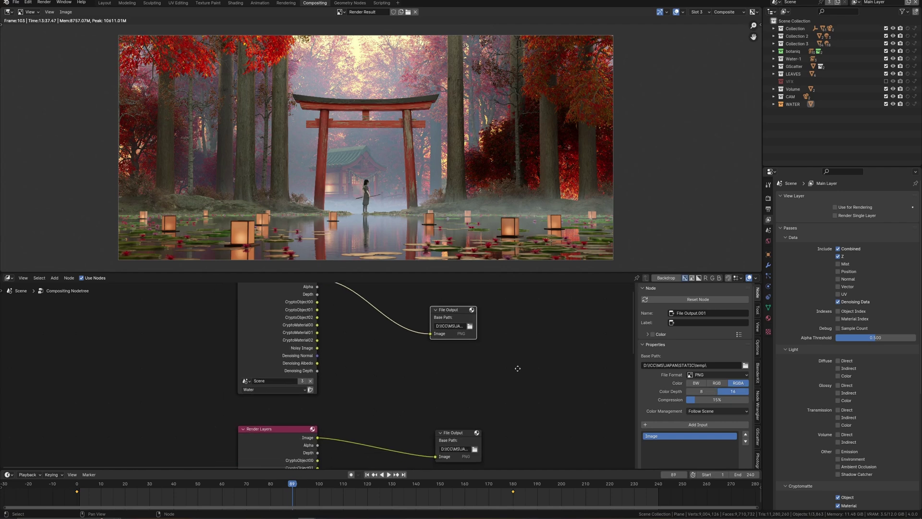
middle_drag(517, 369, 507, 365)
drag(454, 317, 454, 313)
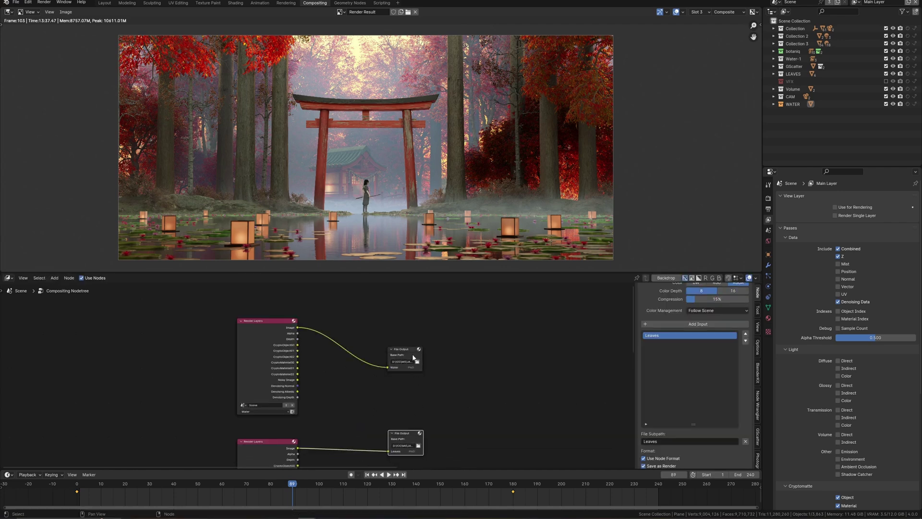
- Move the Water and Leaves File Output nodes closer together beside their Render Layers nodes
drag(413, 357, 413, 369)
drag(412, 436, 412, 419)
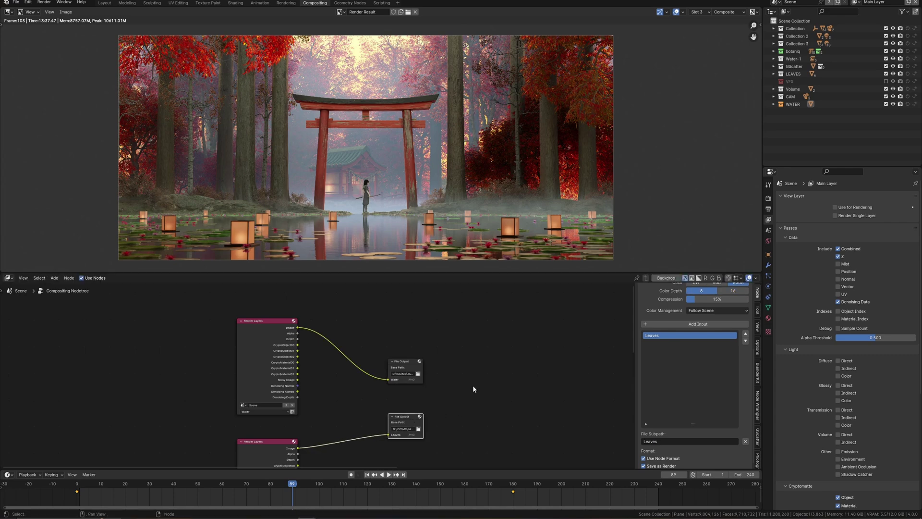
middle_drag(472, 385, 463, 350)
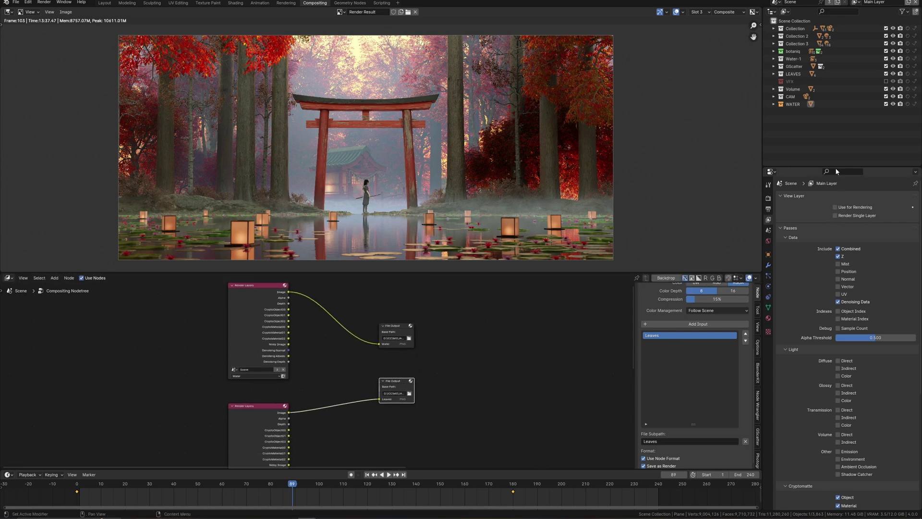
- Switch the active view layer to Water
click(857, 2)
click(797, 21)
click(867, 3)
click(824, 28)
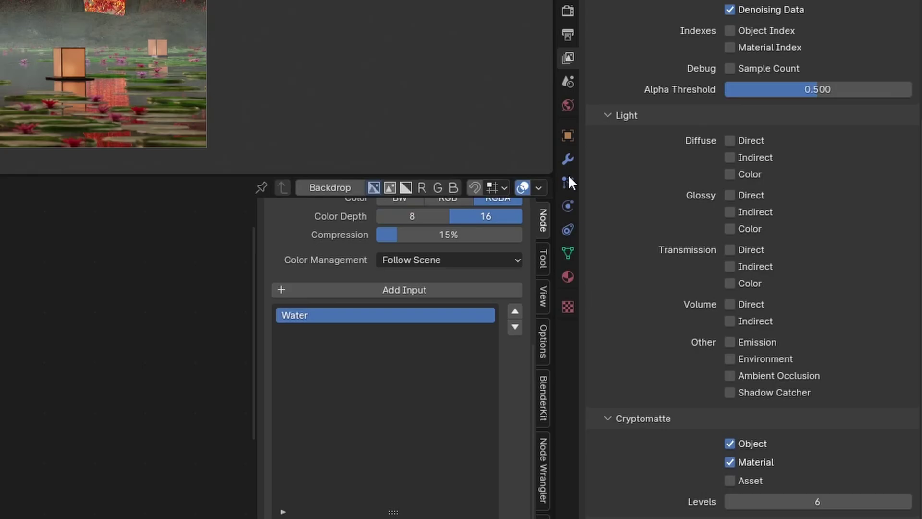
- Review the render properties, checking the Film transparency and Performance settings
click(769, 197)
scroll(805, 403, down, 2)
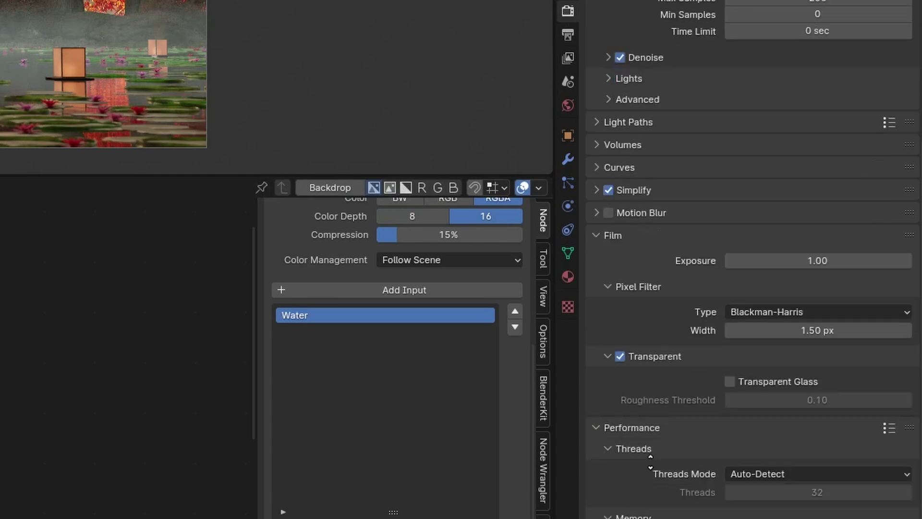
scroll(727, 510, down, 5)
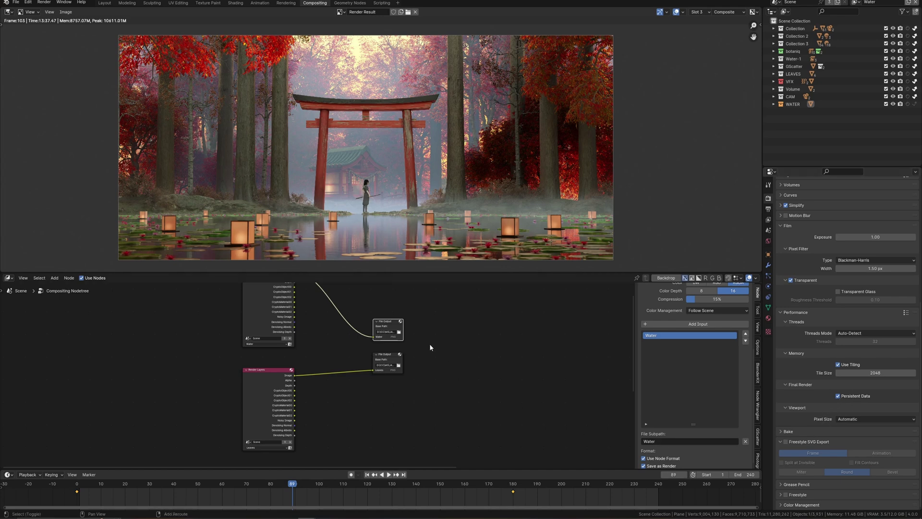
- Move the Leaves File Output node further below the Water File Output node
middle_drag(427, 352, 427, 366)
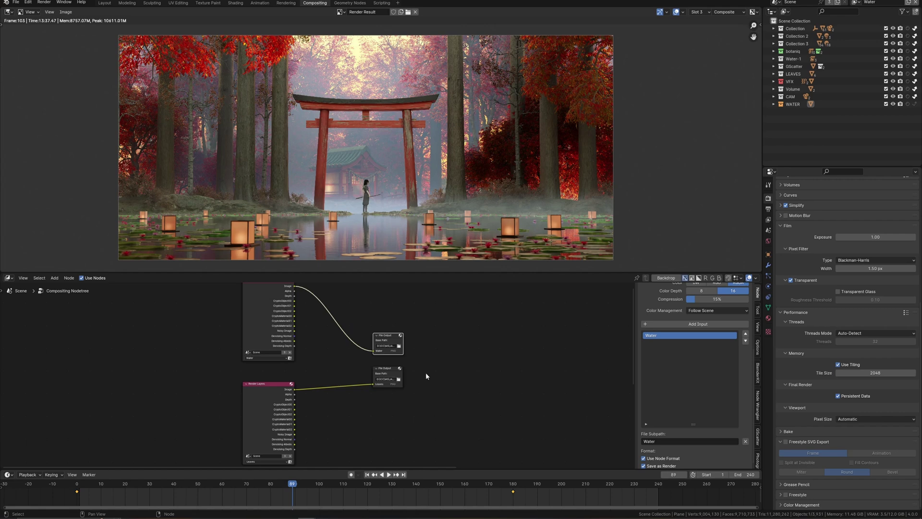
drag(395, 372, 396, 398)
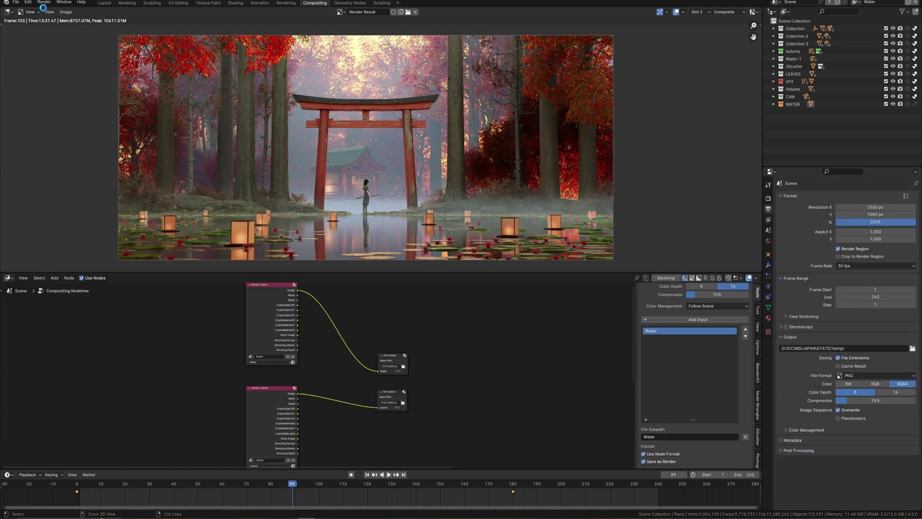
- Save the project and start rendering the animation
key(ctrl+s)
click(43, 3)
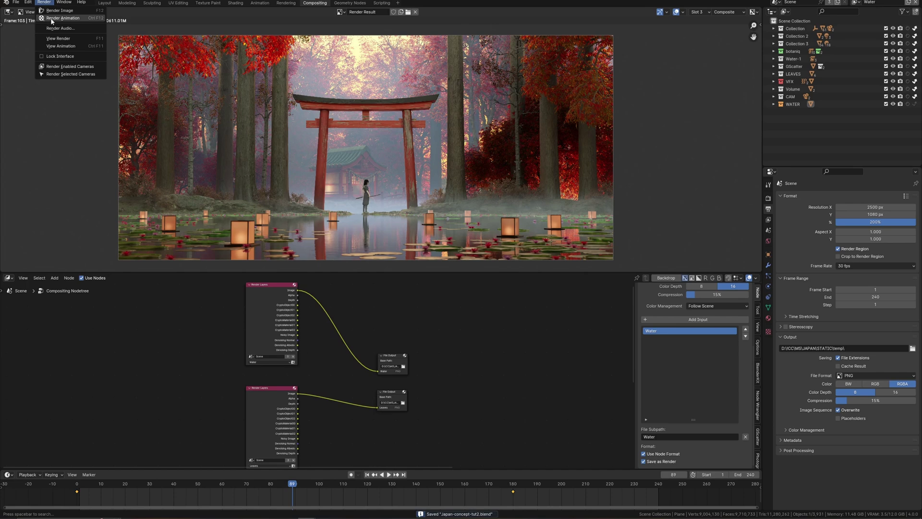
click(56, 19)
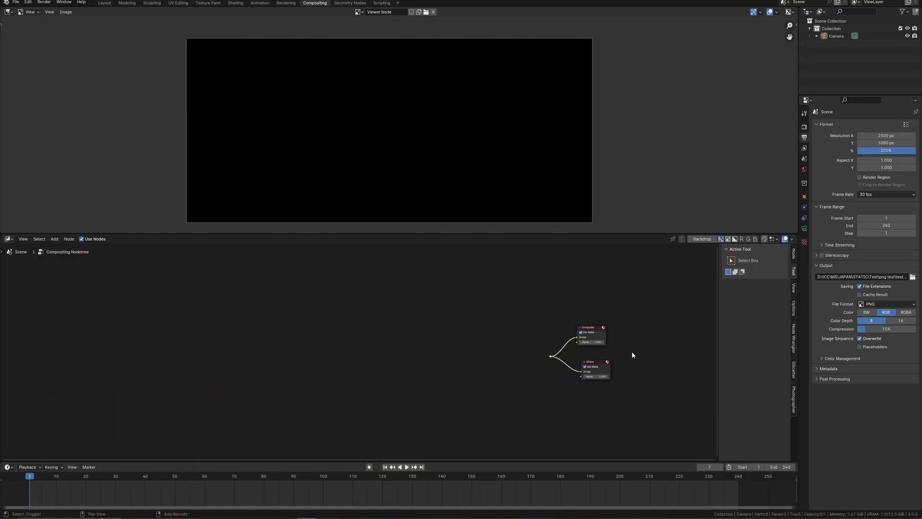
- Align the Composite node directly above the Viewer node in the new compositing file
scroll(510, 339, down, 1)
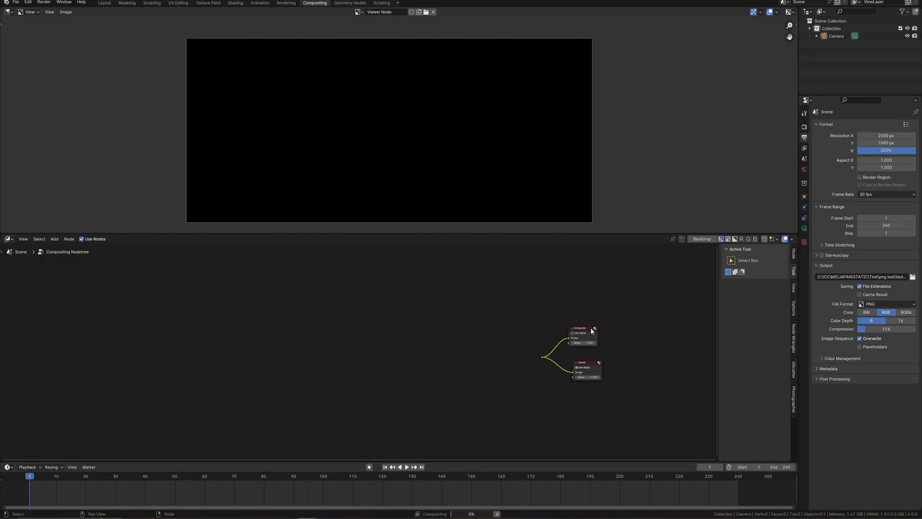
drag(577, 332, 585, 332)
middle_drag(468, 391, 476, 388)
scroll(363, 354, up, 1)
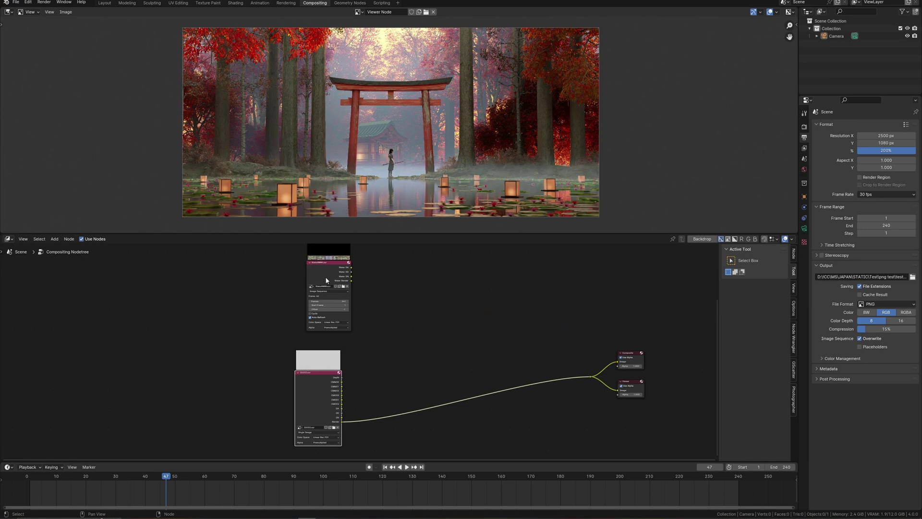
- Line up the image sequence nodes in a column above the 30053.exr image node
drag(326, 278, 315, 287)
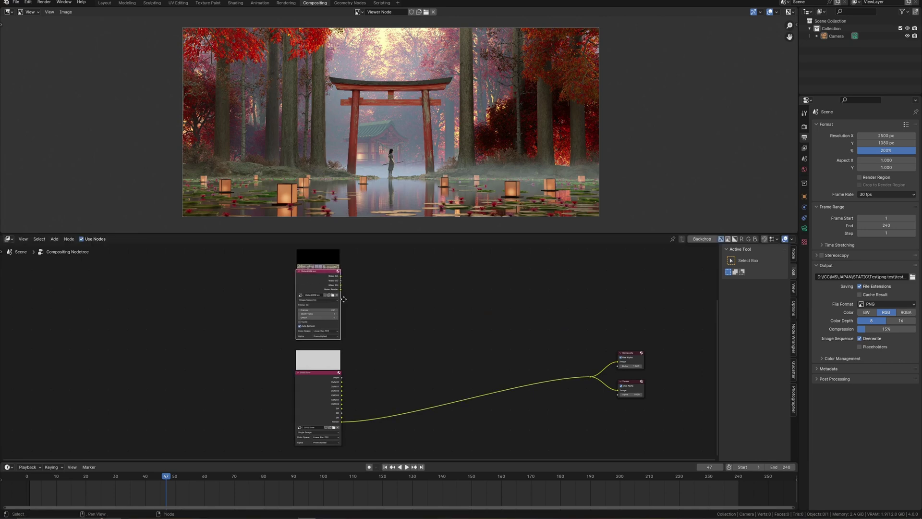
middle_drag(344, 297, 350, 386)
drag(328, 271, 321, 276)
middle_drag(417, 360, 393, 310)
click(438, 395)
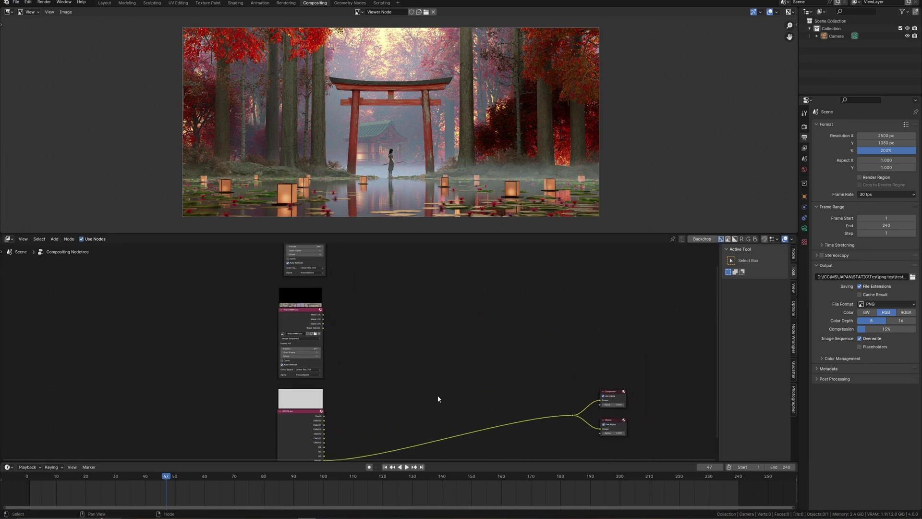
- Add a Mix Color node on the link between the 30053.exr Render output and the Composite and Viewer nodes
middle_drag(436, 397, 443, 370)
key(shift+a)
click(431, 379)
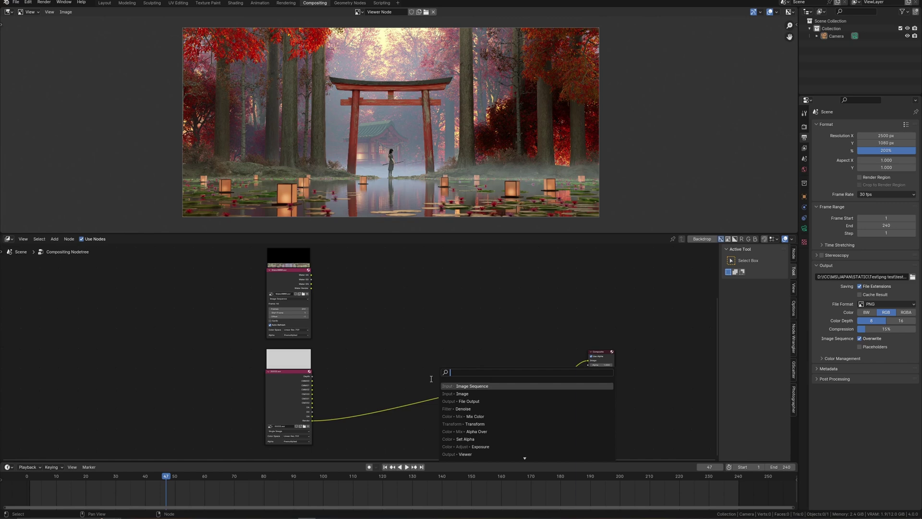
text(mi)
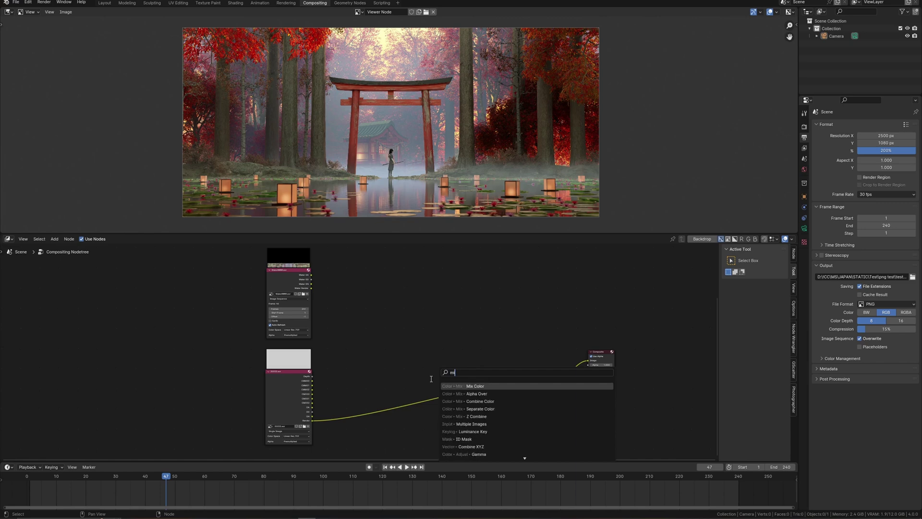
key(Return)
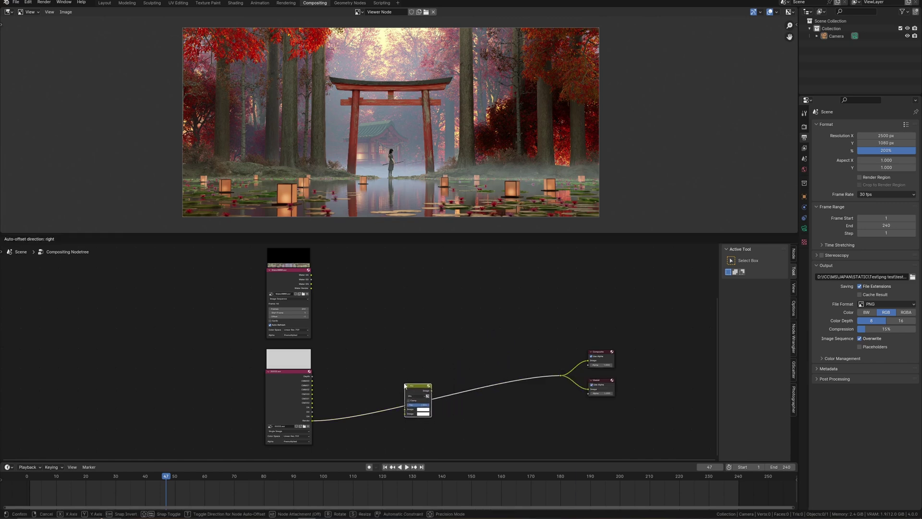
click(409, 388)
- Connect the water sequence's render output to the Mix node's second Image input and set its blend mode to Add
drag(312, 288, 404, 413)
ctrl+middle_drag(404, 413, 362, 265)
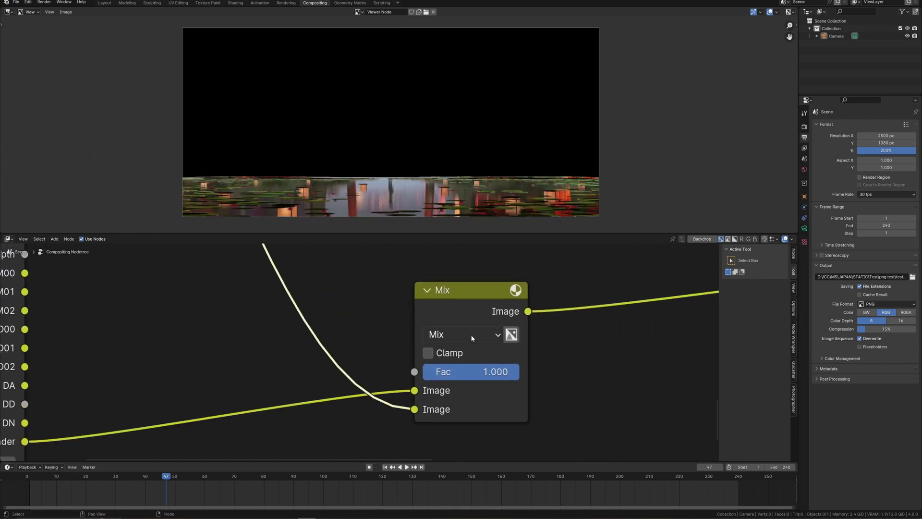
click(461, 335)
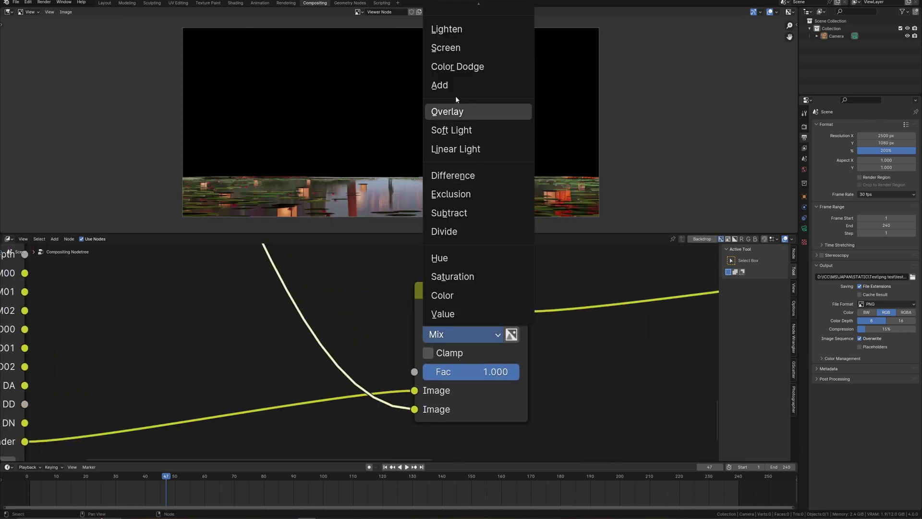
click(448, 85)
- Examine the composited water, lanterns and lily pads closely in the viewer image
key(Home)
scroll(528, 159, up, 5)
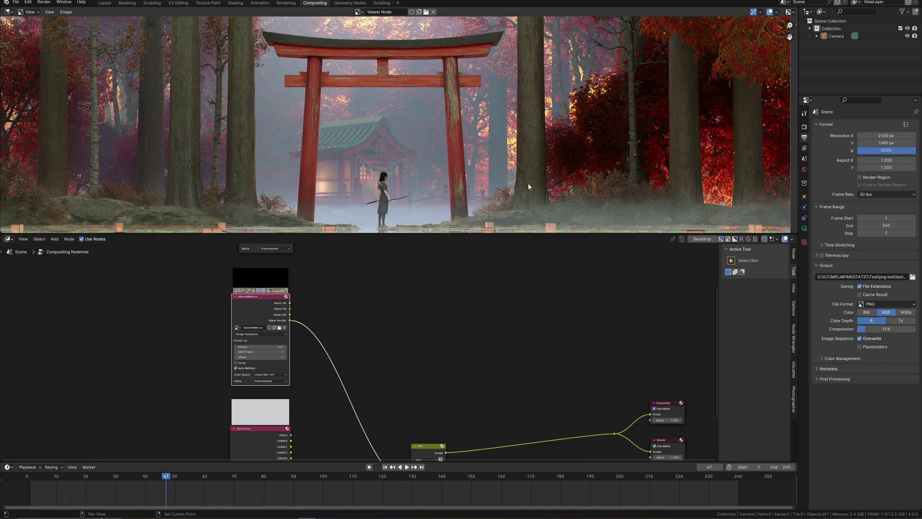
scroll(528, 160, up, 4)
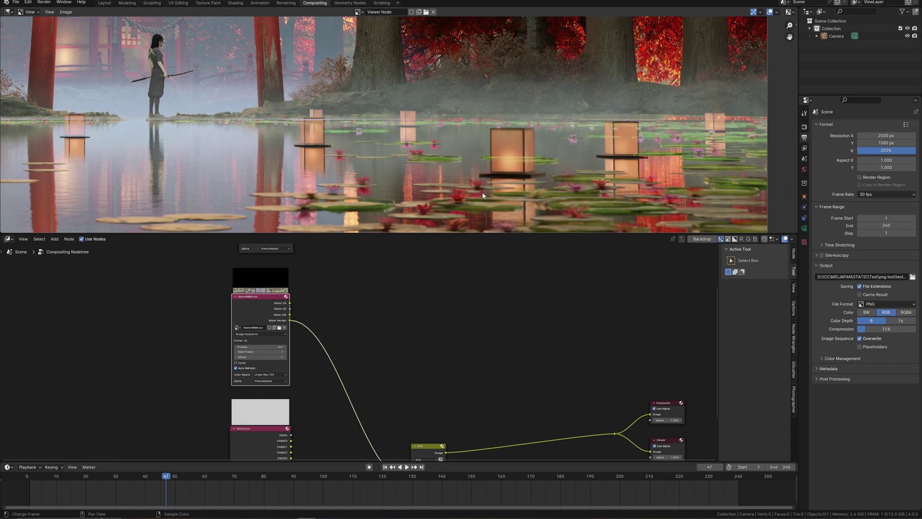
scroll(532, 160, down, 2)
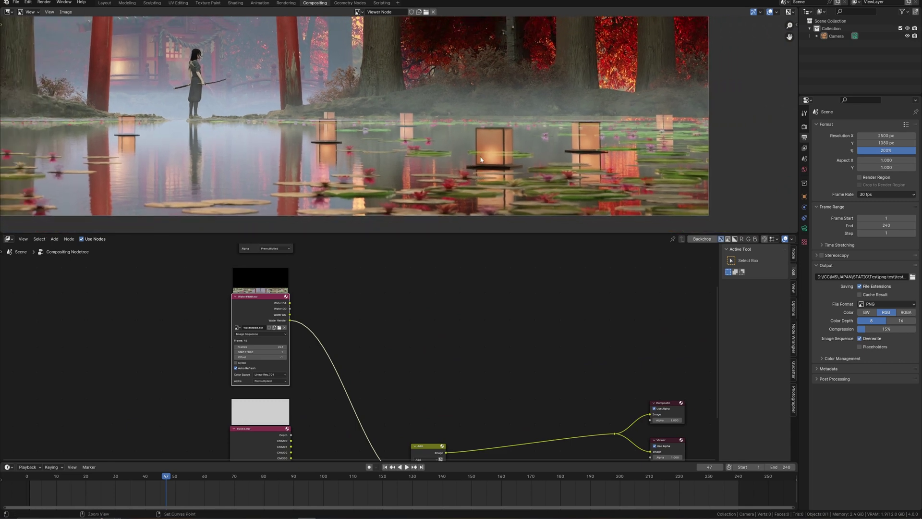
scroll(532, 160, down, 3)
scroll(482, 353, down, 1)
- Reposition the Add mix node between the image nodes and the outputs
ctrl+middle_drag(482, 353, 481, 385)
middle_drag(480, 427, 489, 316)
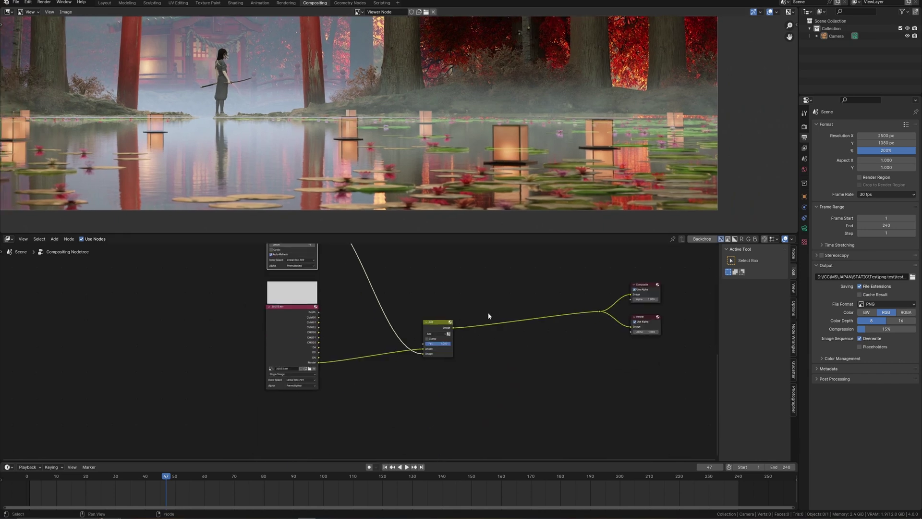
middle_drag(410, 363, 414, 398)
mouse_move(441, 362)
mouse_down()
mouse_move(438, 353)
mouse_move(432, 360)
mouse_up()
mouse_move(457, 311)
middle_down()
mouse_move(434, 365)
mouse_move(457, 360)
mouse_move(472, 301)
middle_up()
click(436, 366)
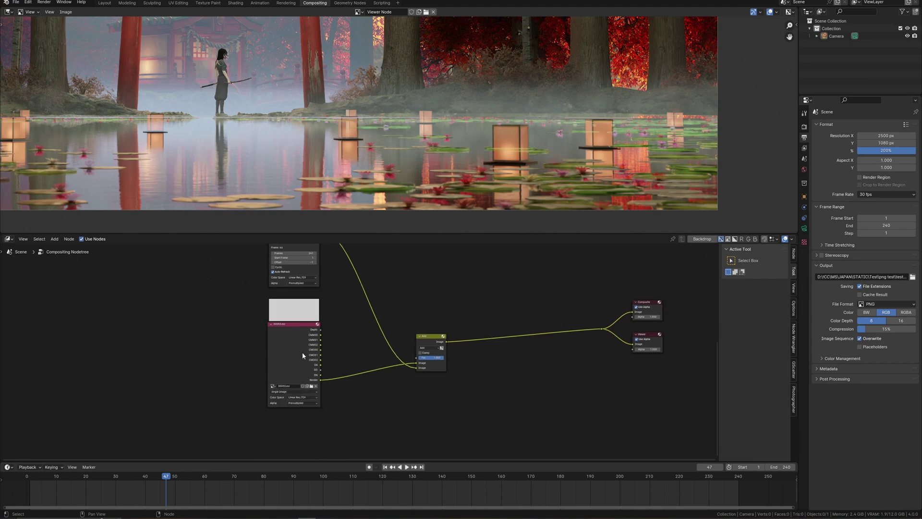
drag(426, 341, 428, 331)
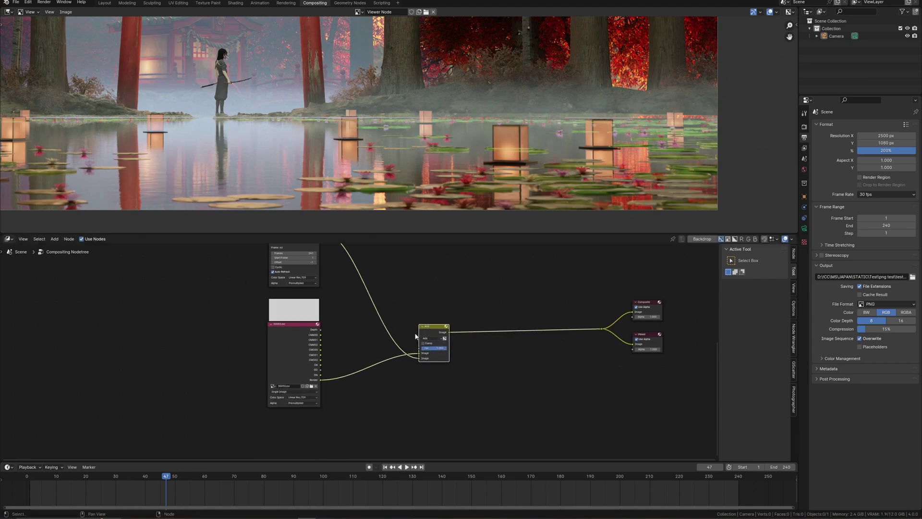
scroll(402, 159, down, 1)
scroll(418, 176, up, 1)
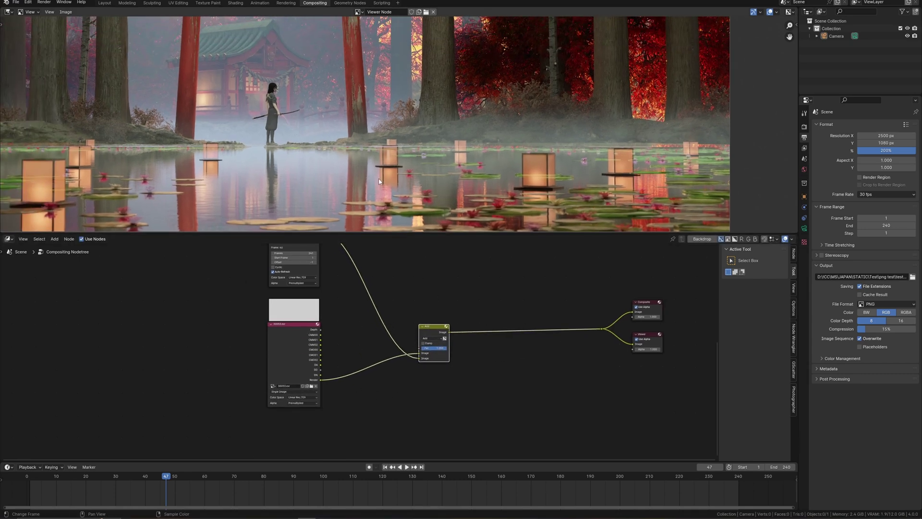
- Return to frame 1 and add a Cryptomatte node below the Add mix node
key(shift+Left)
key(shift+a)
text(cry)
key(Return)
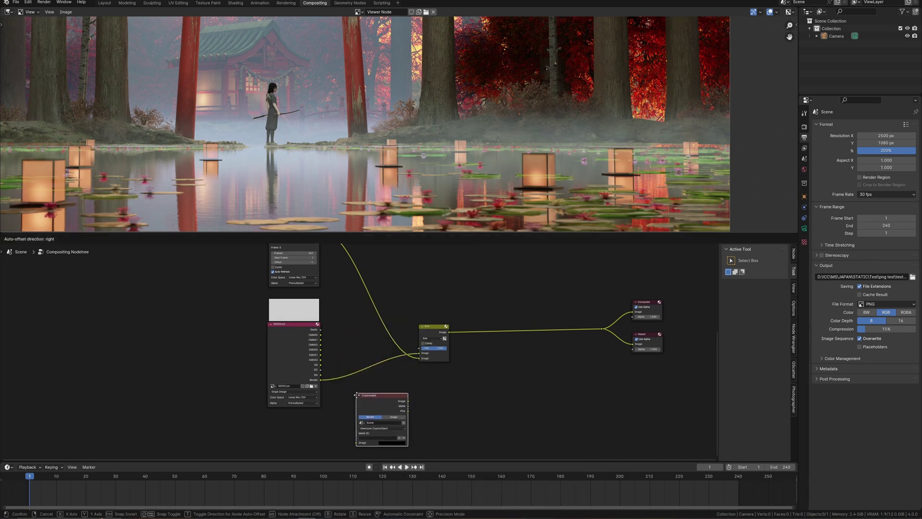
click(356, 393)
- Set the Cryptomatte node's source to Image and assign 30053.exr to it
middle_drag(388, 394, 399, 337)
ctrl+middle_drag(399, 336, 335, 337)
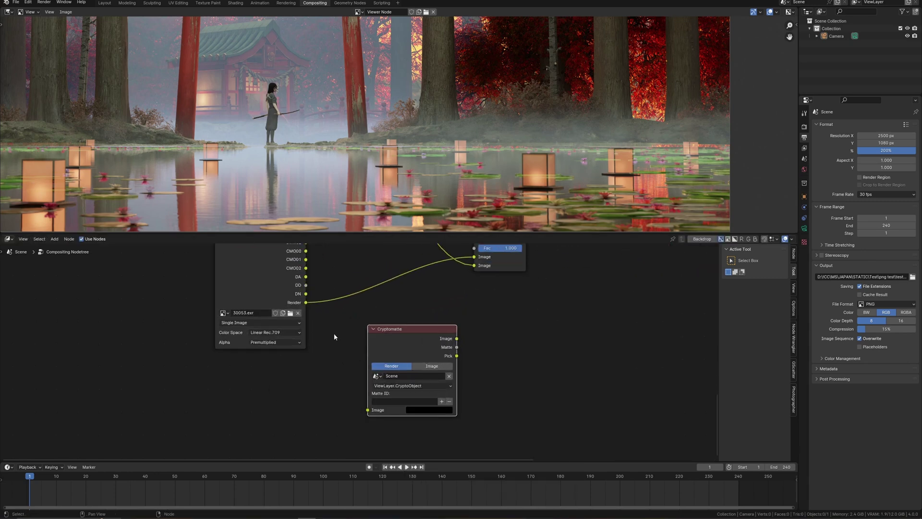
click(432, 366)
click(376, 376)
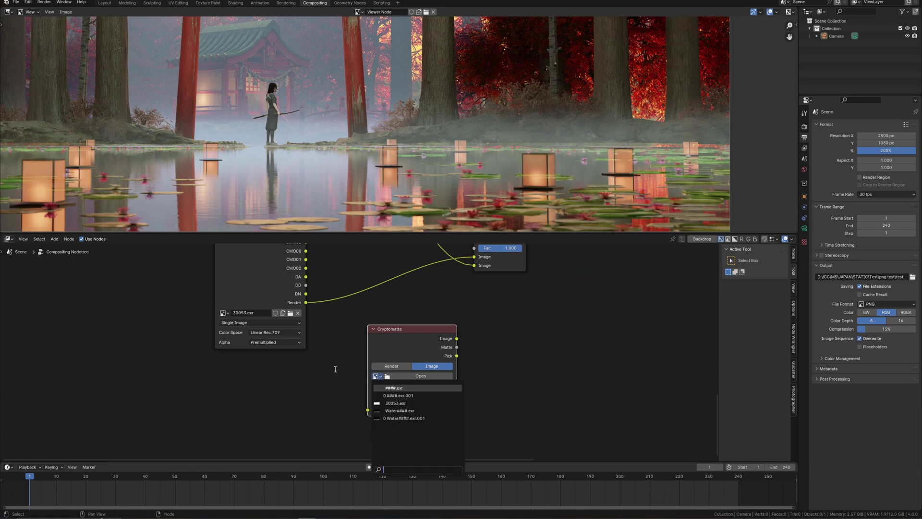
click(404, 403)
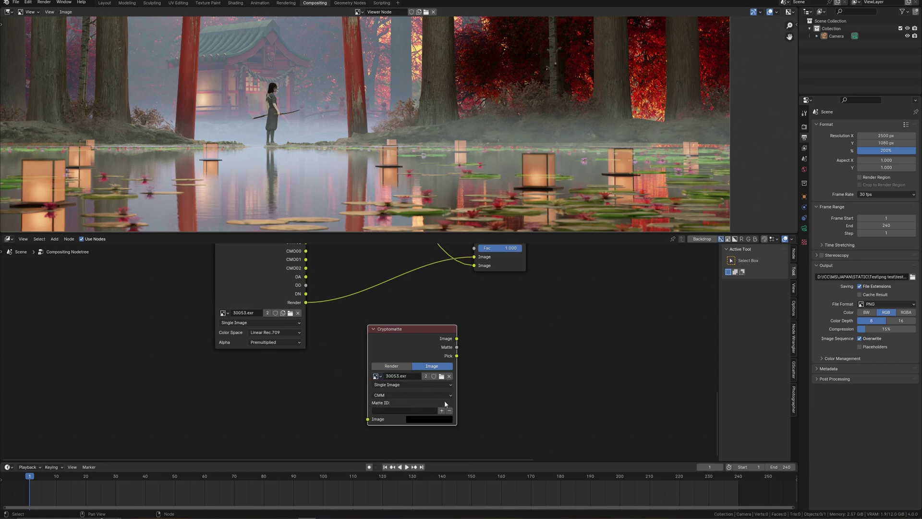
- Connect the Cryptomatte node's Pick output to the reroute feeding the Composite and Viewer nodes
scroll(444, 399, down, 2)
drag(368, 370, 503, 346)
scroll(452, 143, up, 2)
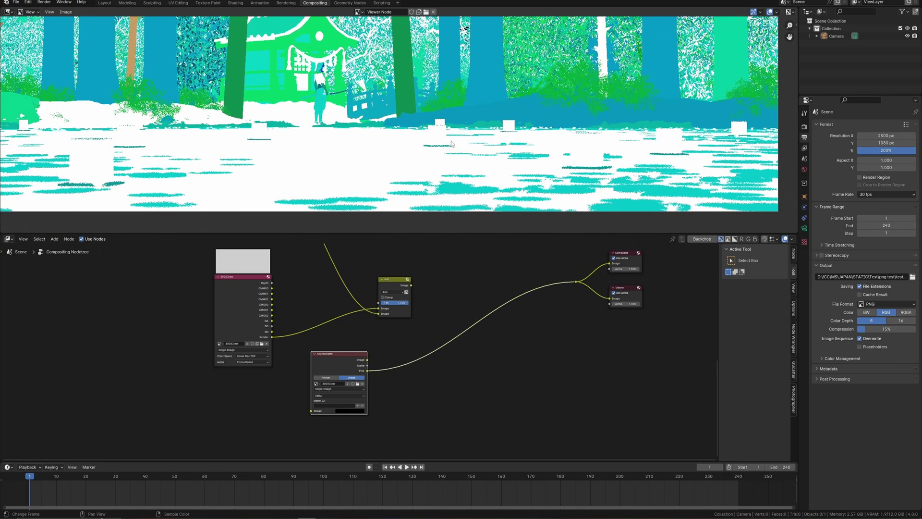
- Set the Cryptomatte layer to CMO and pick the water surface in the viewer as the matte
scroll(452, 143, down, 4)
scroll(473, 158, up, 2)
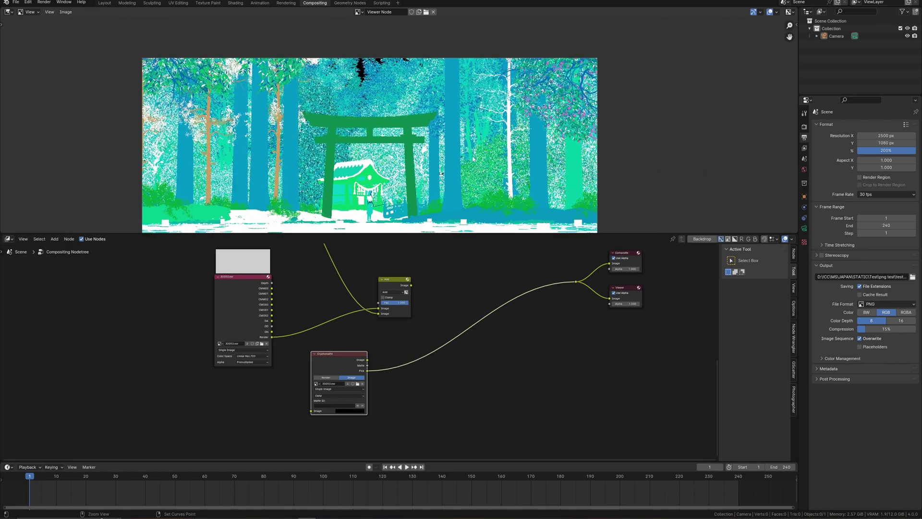
scroll(473, 159, up, 3)
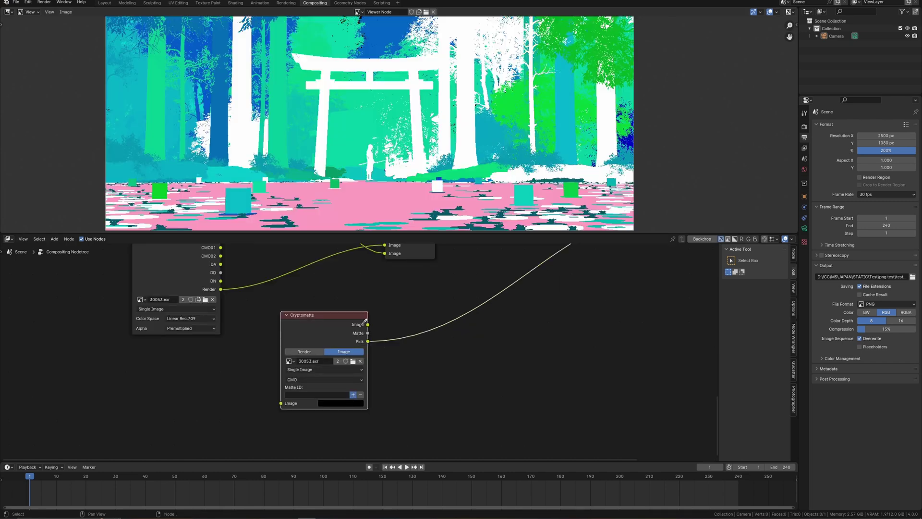
click(384, 220)
- Connect the Cryptomatte Matte output to the reroute before the Composite and Viewer nodes to preview the matte
scroll(435, 342, down, 4)
middle_drag(461, 377, 315, 390)
drag(332, 391, 560, 303)
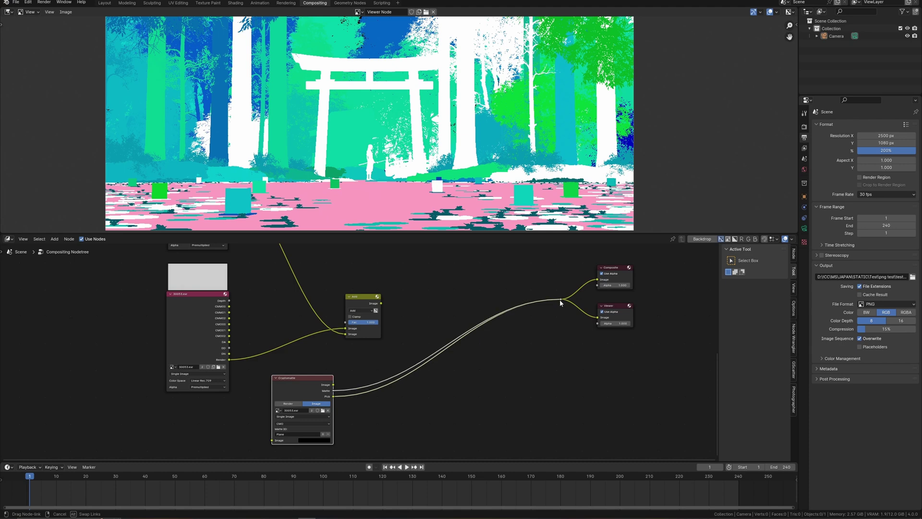
- Reconnect the Add node's output to the final reroute and link the Cryptomatte Matte output to its Fac input
drag(483, 379, 473, 337)
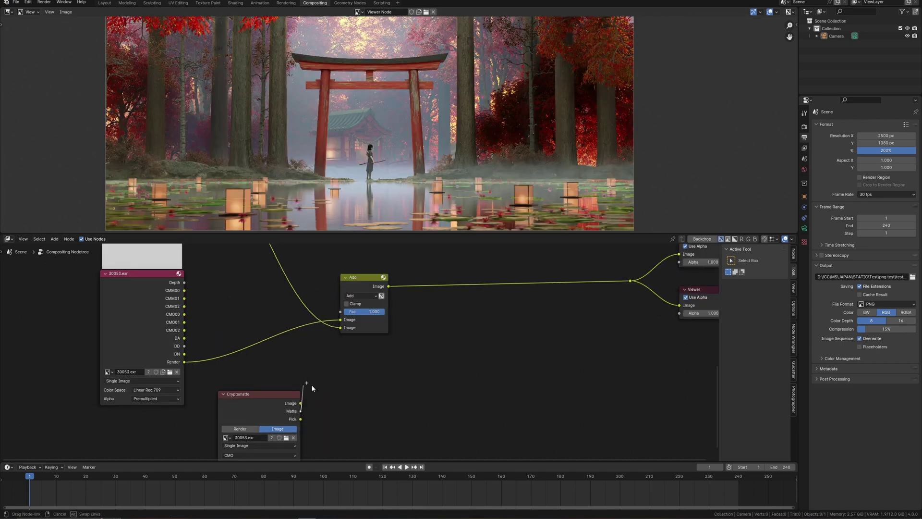
drag(300, 410, 341, 312)
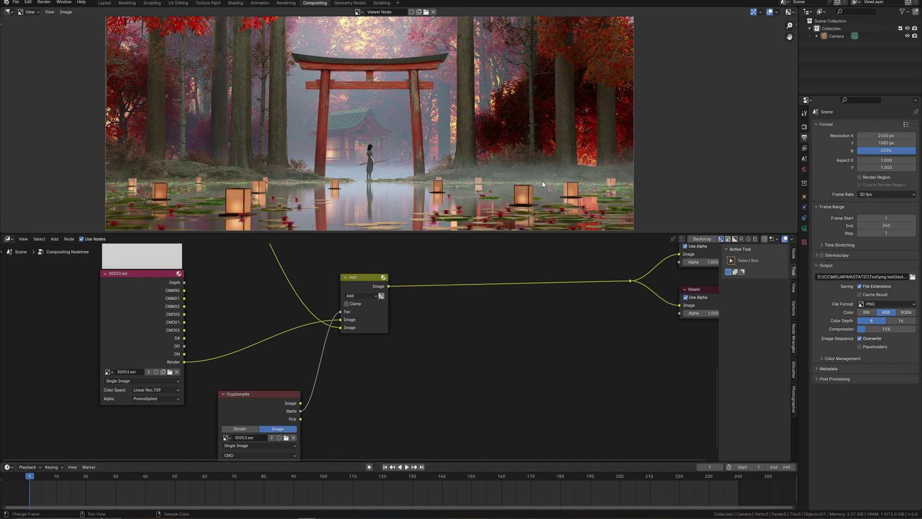
- Add a Mix node on the link between the water's Add node and the reroute before the Composite and Viewer nodes
scroll(542, 134, up, 2)
ctrl+middle_drag(542, 134, 542, 104)
middle_drag(542, 124, 473, 40)
ctrl+middle_drag(472, 159, 473, 145)
middle_drag(474, 154, 522, 142)
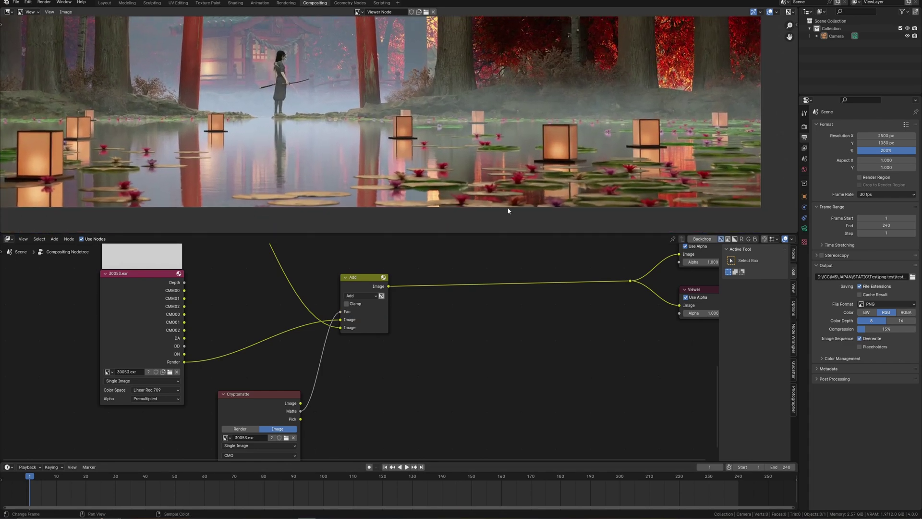
middle_drag(391, 350, 462, 318)
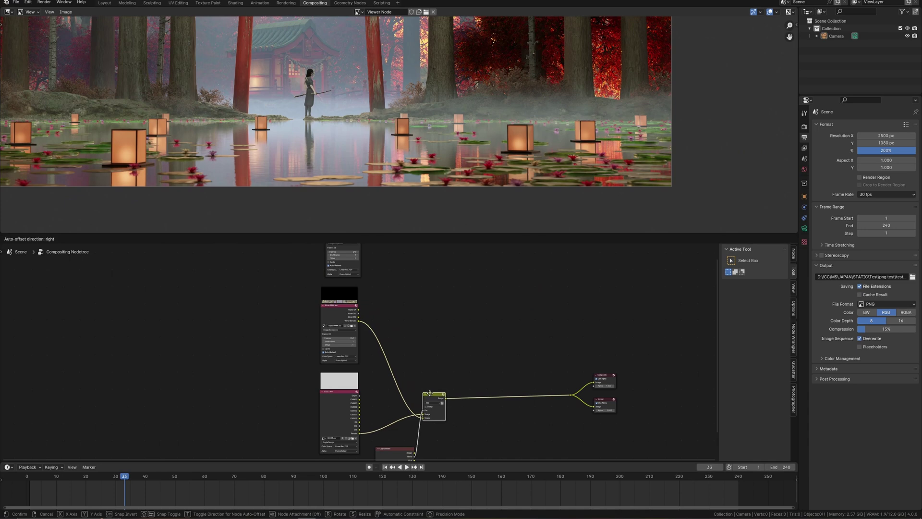
key(shift+a)
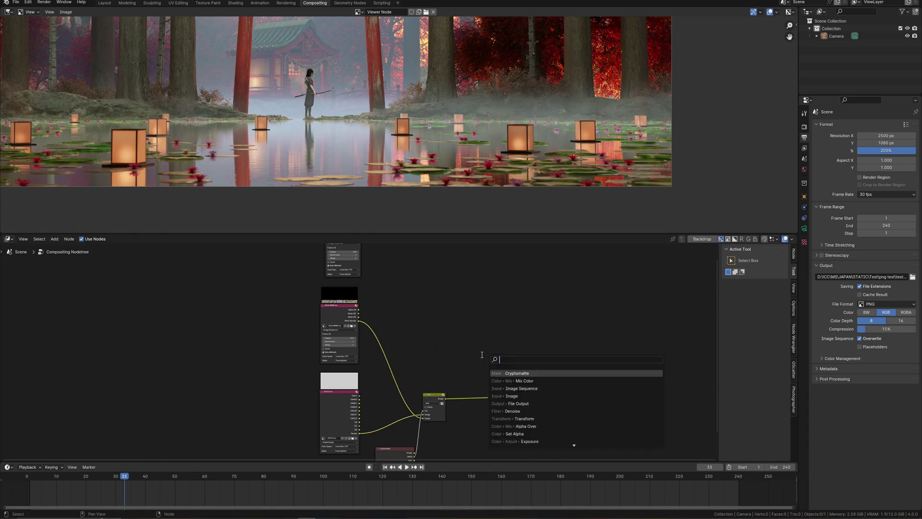
text(mi)
key(Return)
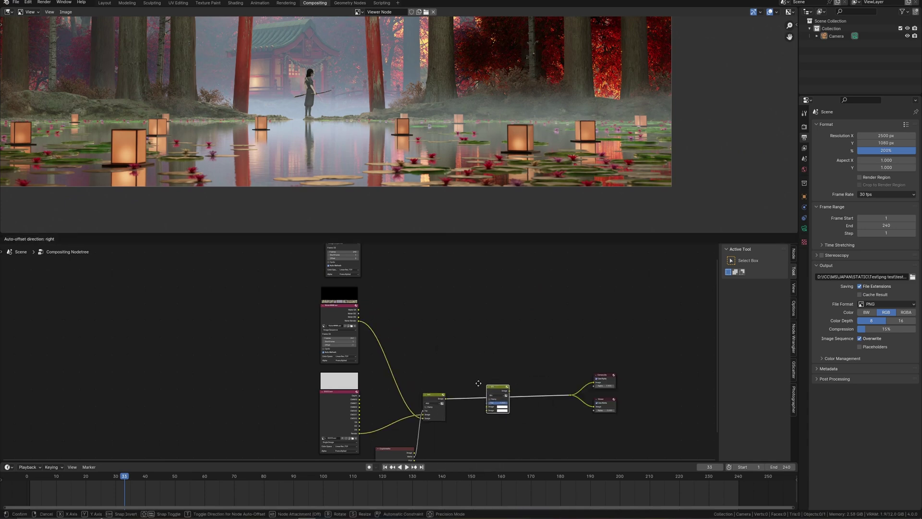
click(464, 384)
- Move the new Mix node beside the leaves image sequence, link the sequence to its second Image input and set its blending mode to Add
middle_drag(374, 301, 354, 334)
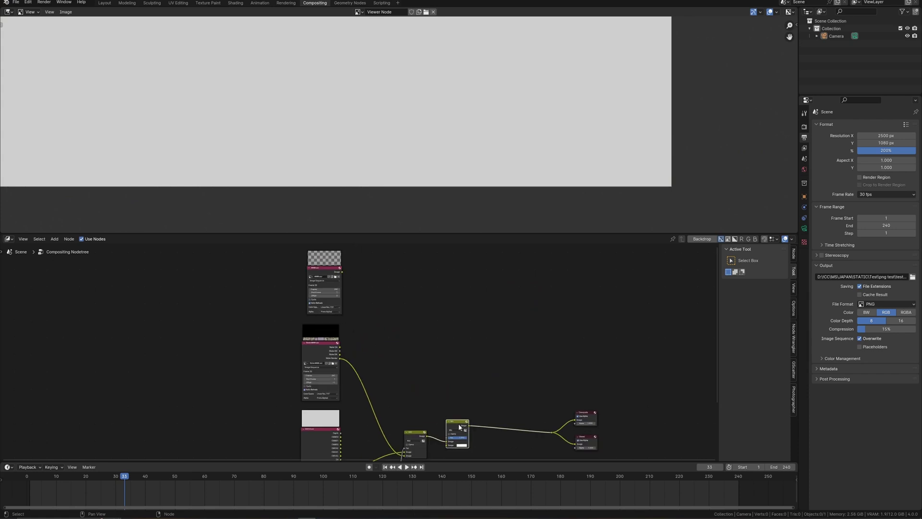
drag(459, 427, 406, 294)
scroll(353, 278, up, 5)
middle_drag(332, 255, 323, 313)
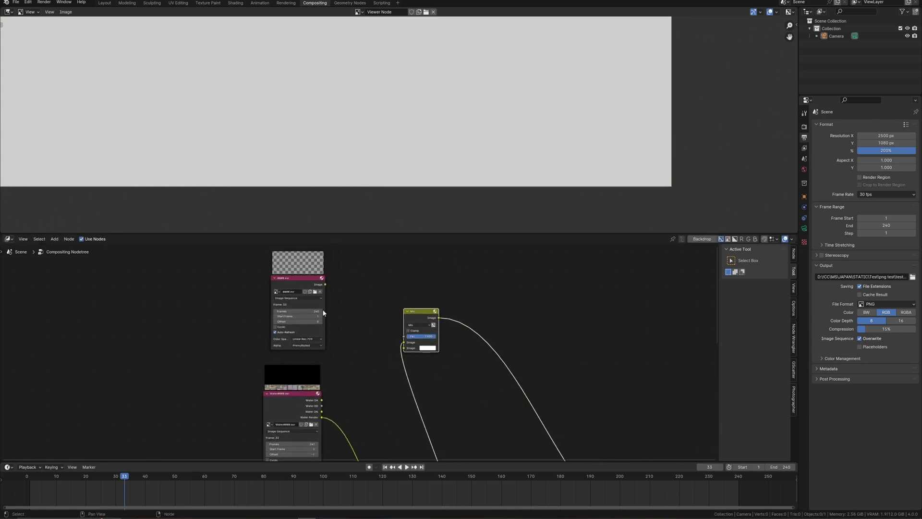
drag(325, 287, 432, 338)
click(418, 325)
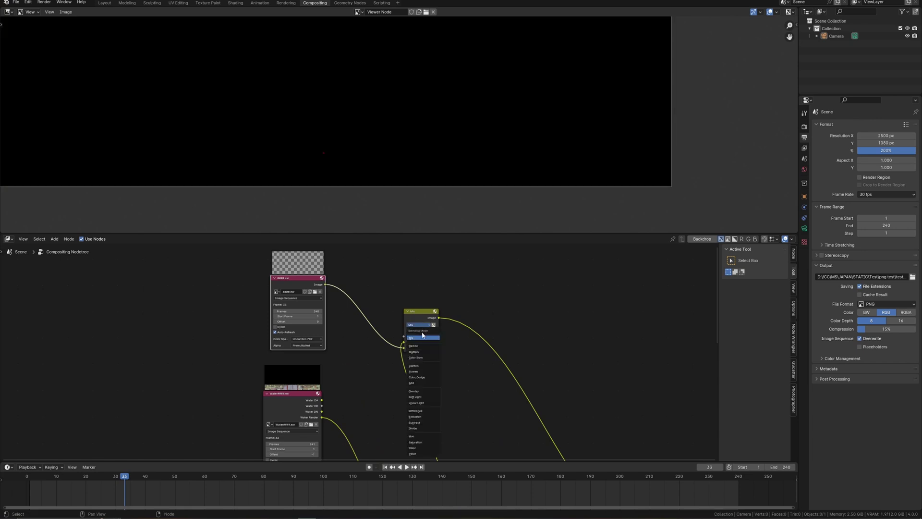
click(419, 383)
- Play the animation and check the falling leaves over the composited shrine scene
scroll(431, 364, down, 2)
scroll(482, 170, down, 3)
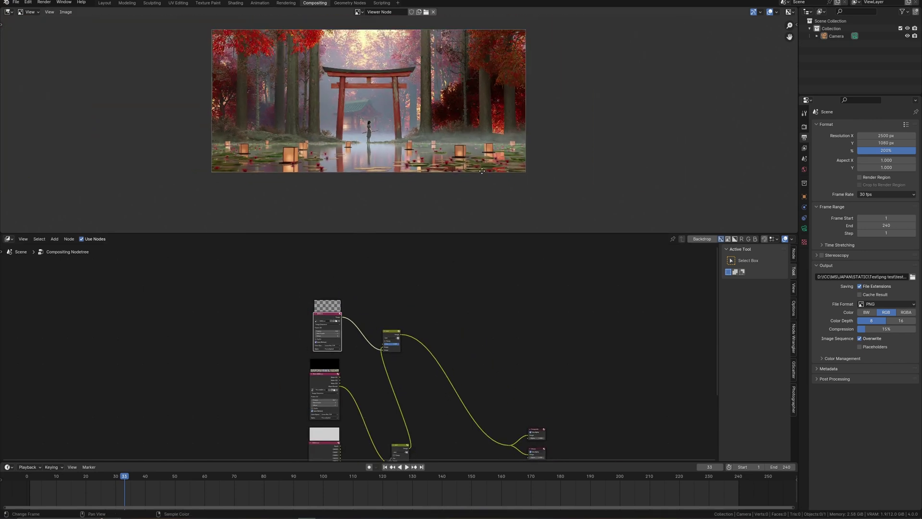
middle_drag(482, 171, 490, 205)
key(space)
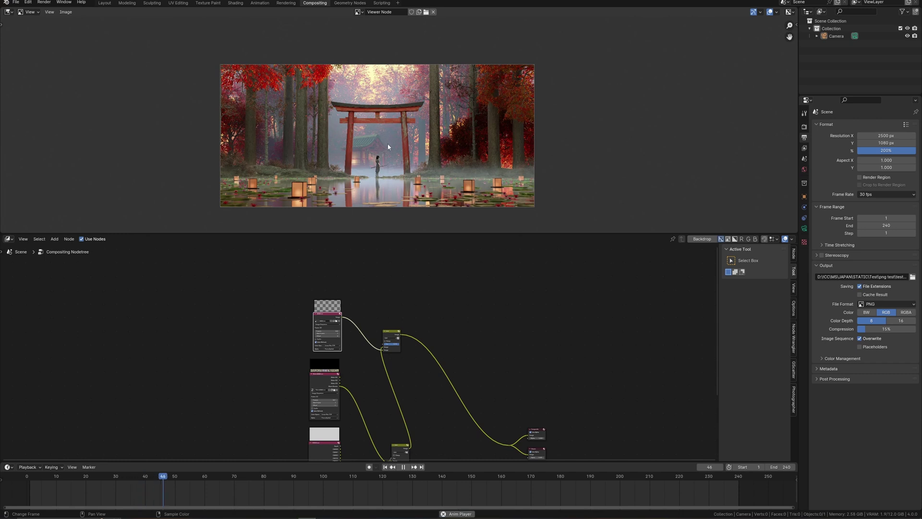
key(space)
- Move the leaves' Add node down beside the water's Add node
scroll(391, 151, up, 2)
middle_drag(408, 353, 428, 306)
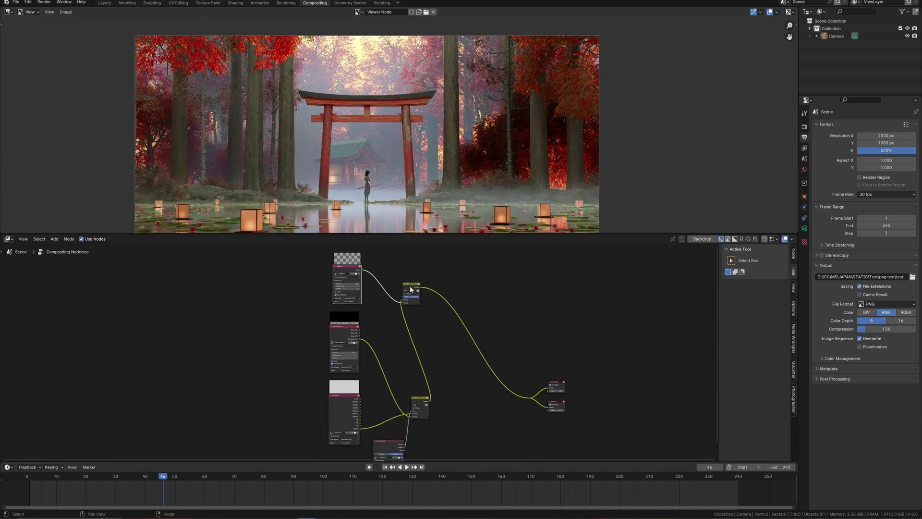
drag(411, 289, 452, 400)
- Pick the foreground tree foliage as the second Cryptomatte node's matte and reconnect the leaves' Add node output to the final reroute
ctrl+middle_drag(305, 120, 324, 118)
ctrl+middle_drag(324, 118, 405, 257)
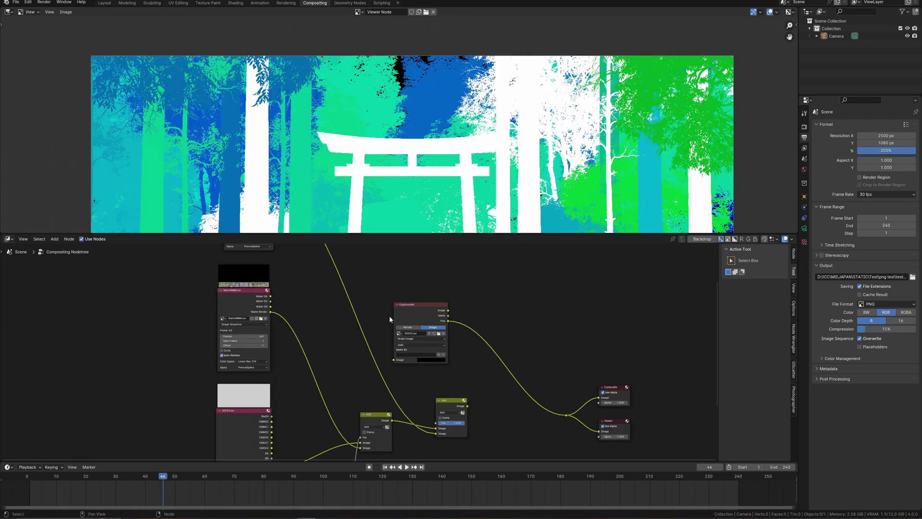
click(293, 73)
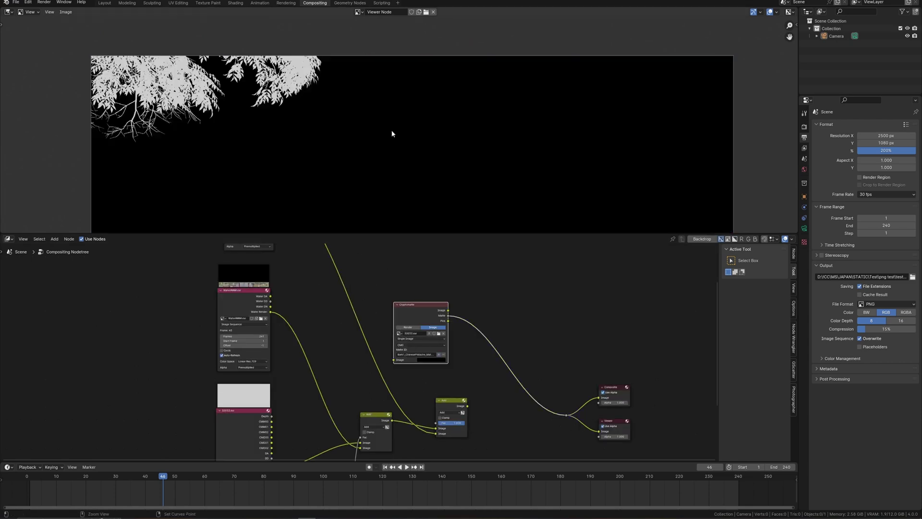
ctrl+middle_drag(392, 132, 408, 178)
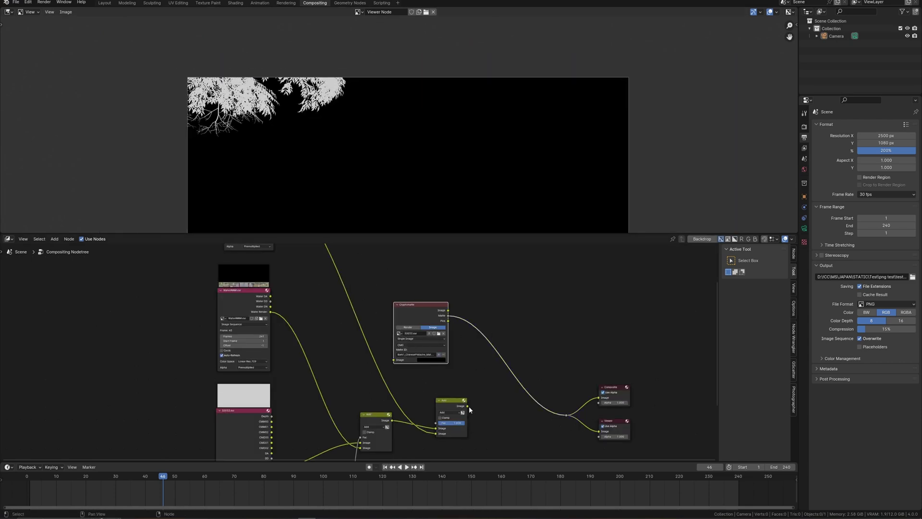
drag(468, 407, 567, 414)
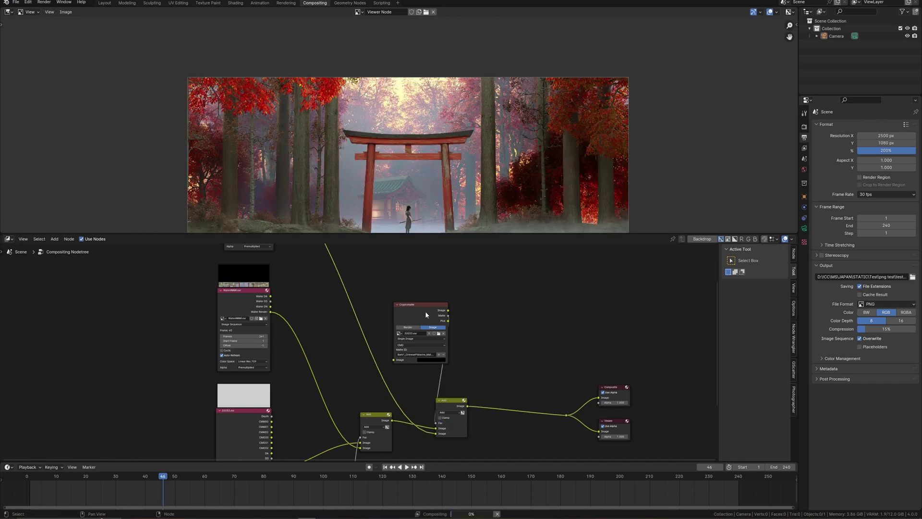
- Insert an Invert Color node between the second Cryptomatte's Matte output and the Fac input of the leaves' Add node
scroll(446, 375, up, 3)
key(shift+a)
text(in)
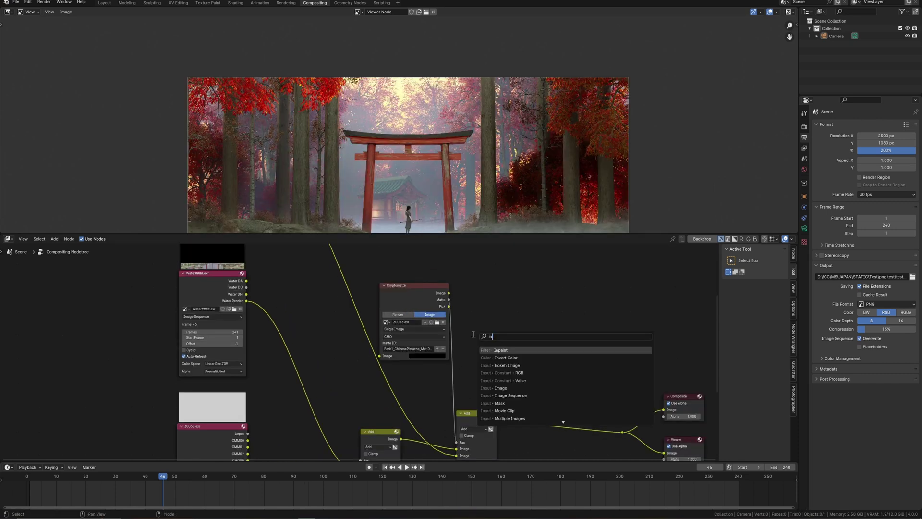
key(Down)
key(Down)
key(Down)
key(Down)
key(Up)
key(Up)
key(Up)
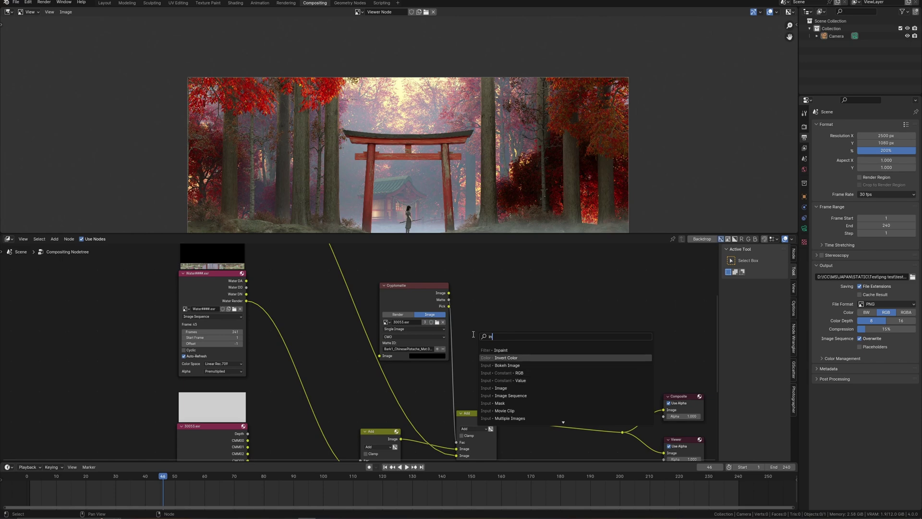
key(Return)
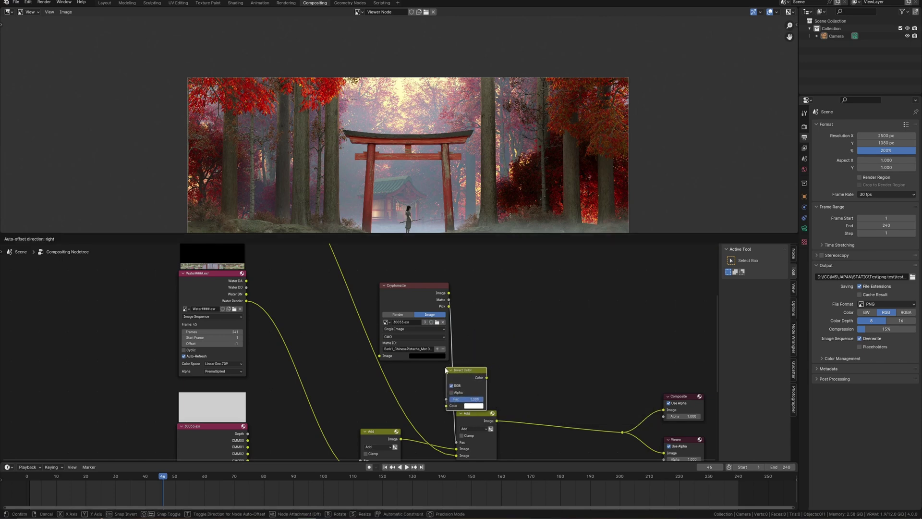
click(480, 376)
- Play the animation and check how the falling leaves pass behind the masked foreground foliage
scroll(481, 376, down, 4)
scroll(432, 149, up, 2)
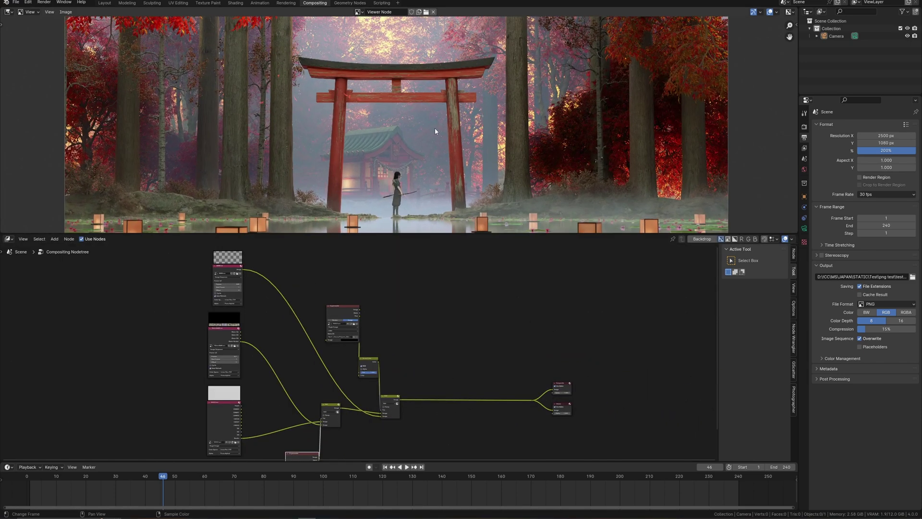
key(space)
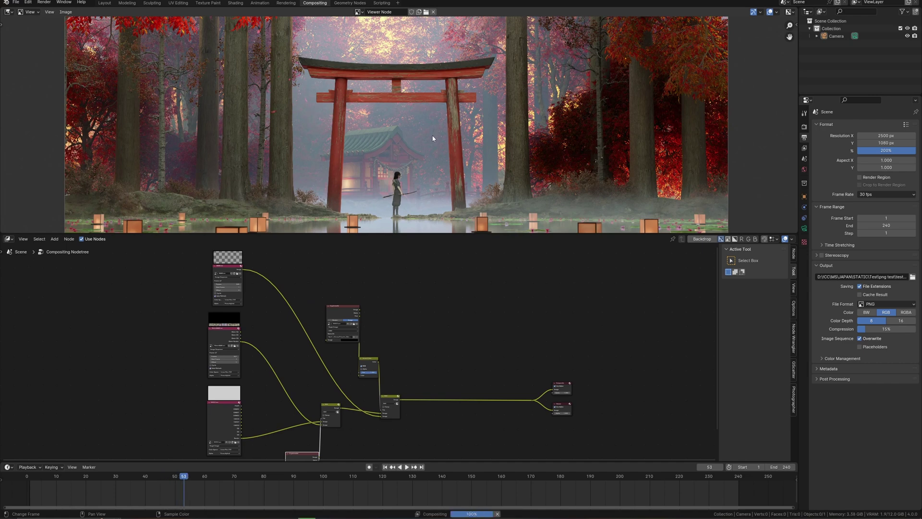
scroll(432, 139, down, 2)
middle_drag(425, 137, 418, 133)
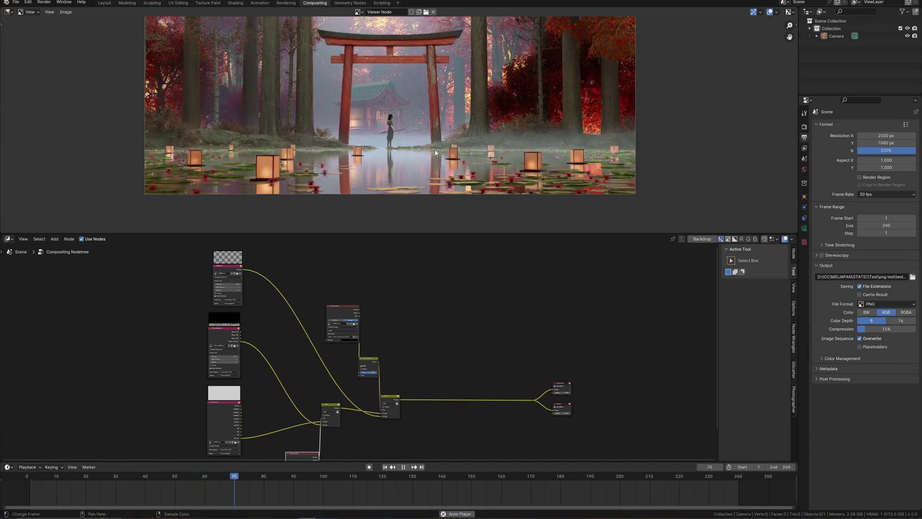
key(space)
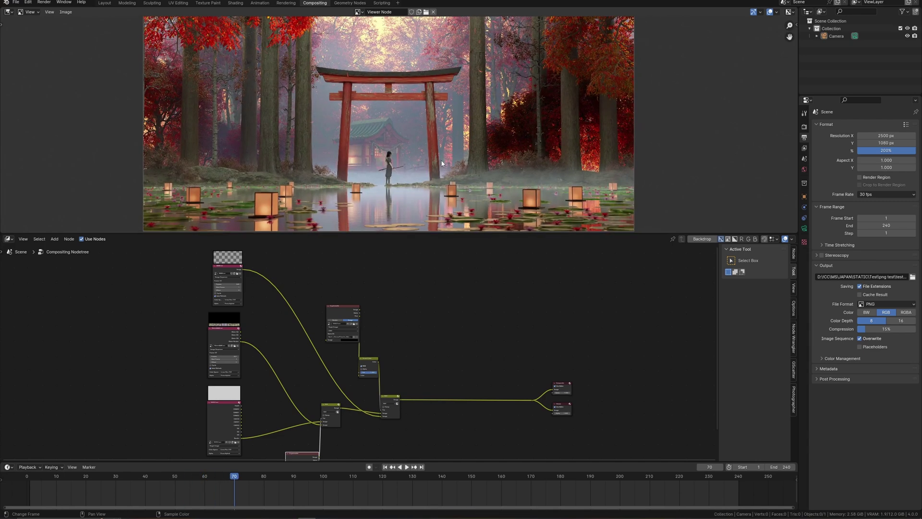
scroll(442, 163, down, 1)
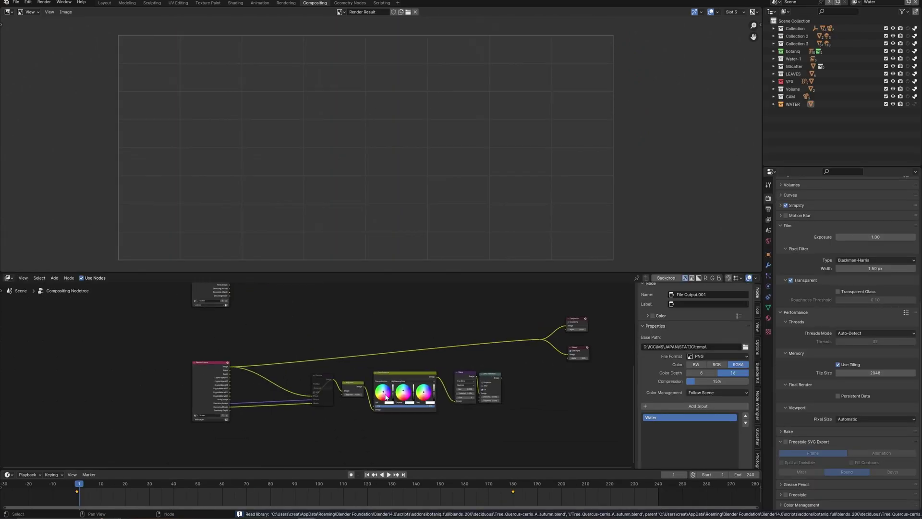
- In the original scene file's compositor, combine the Exposure, Color Balance, Glare and Lens Distortion nodes into one node group
drag(343, 442, 520, 377)
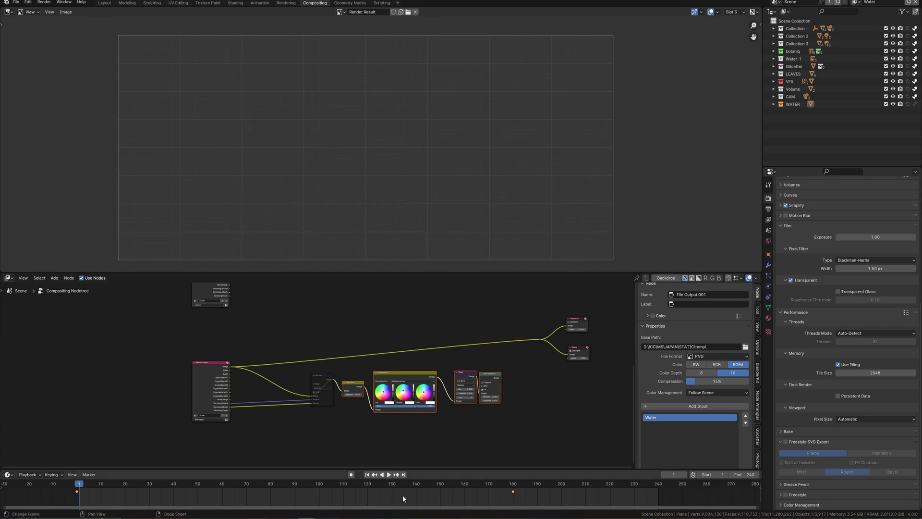
mouse_move(308, 518)
click(289, 500)
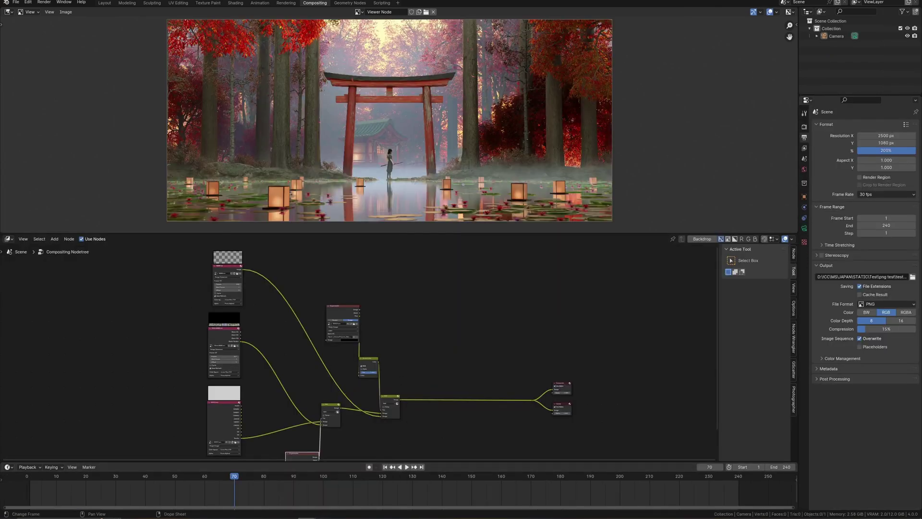
click(376, 491)
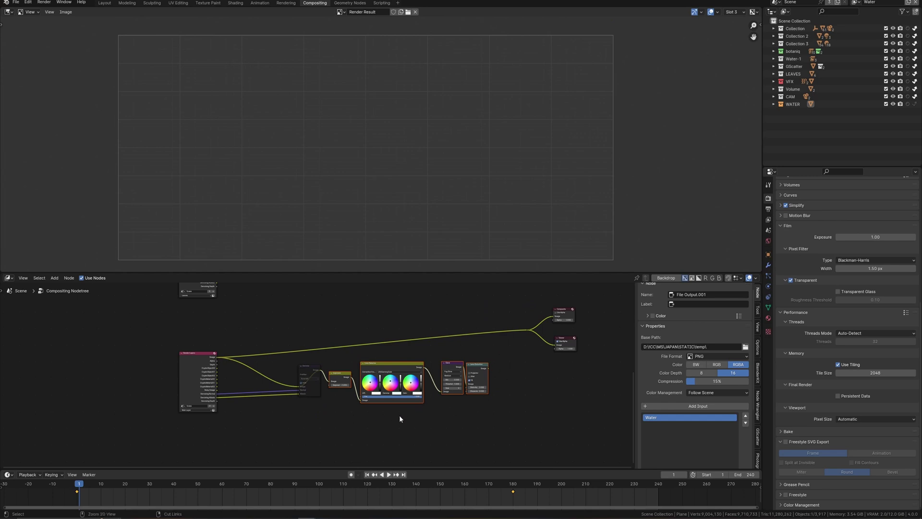
key(ctrl+g)
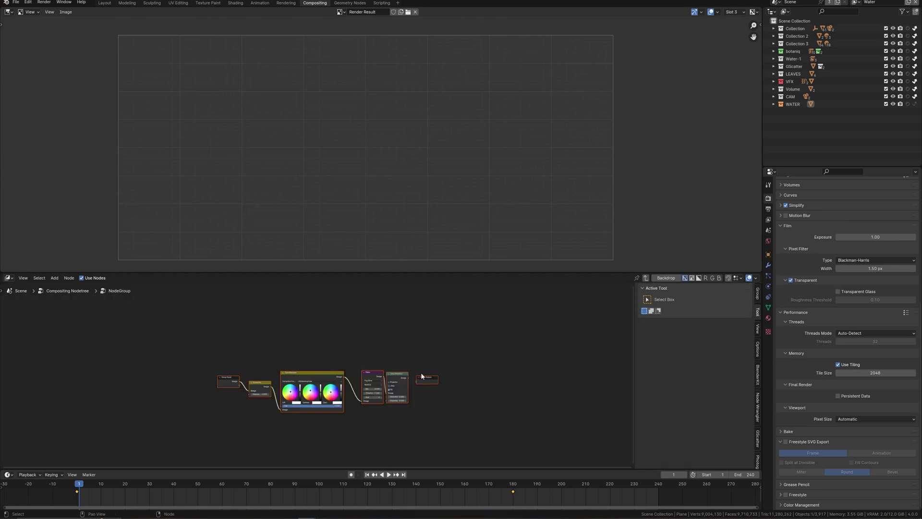
key(Tab)
- Rename the newly created node group after the Denoise node
scroll(433, 356, up, 3)
scroll(433, 359, up, 3)
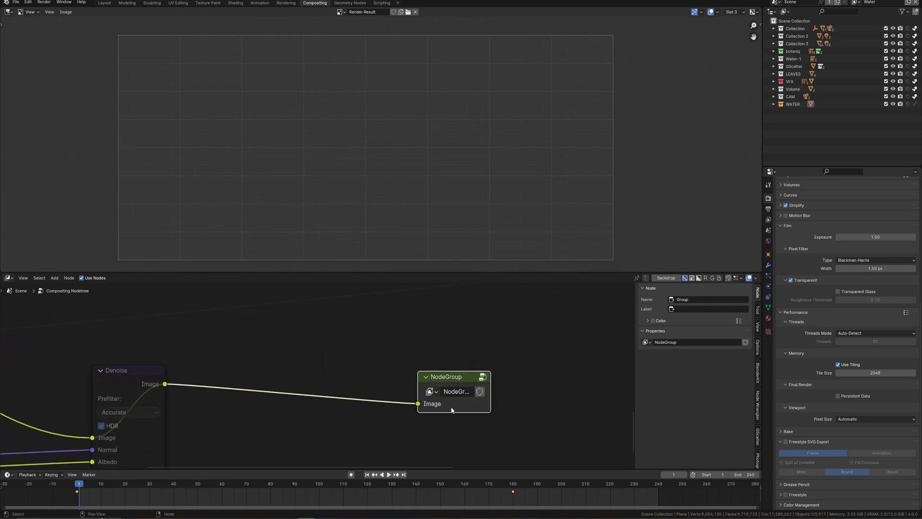
double_click(455, 392)
key(Return)
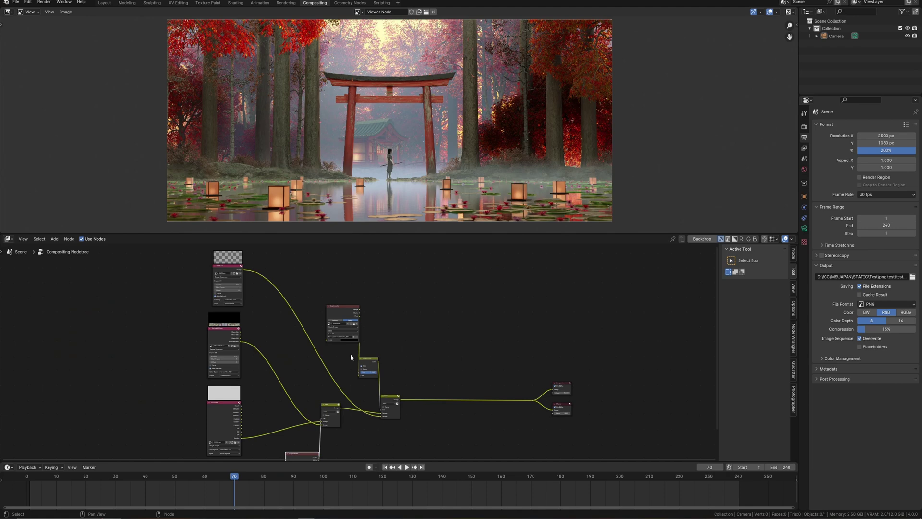
- In the compositing file, append the effects node group from the NodeTree data of Japan-concept-tut2.blend
click(15, 2)
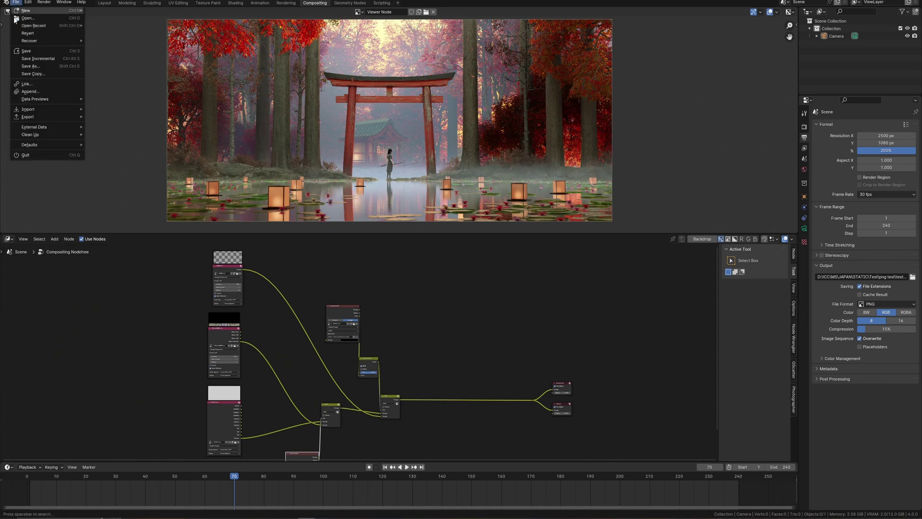
click(44, 95)
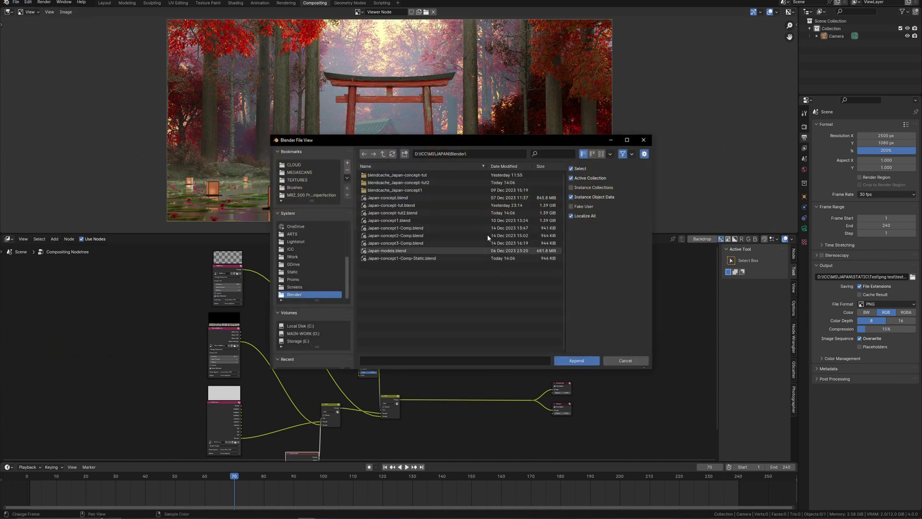
double_click(405, 218)
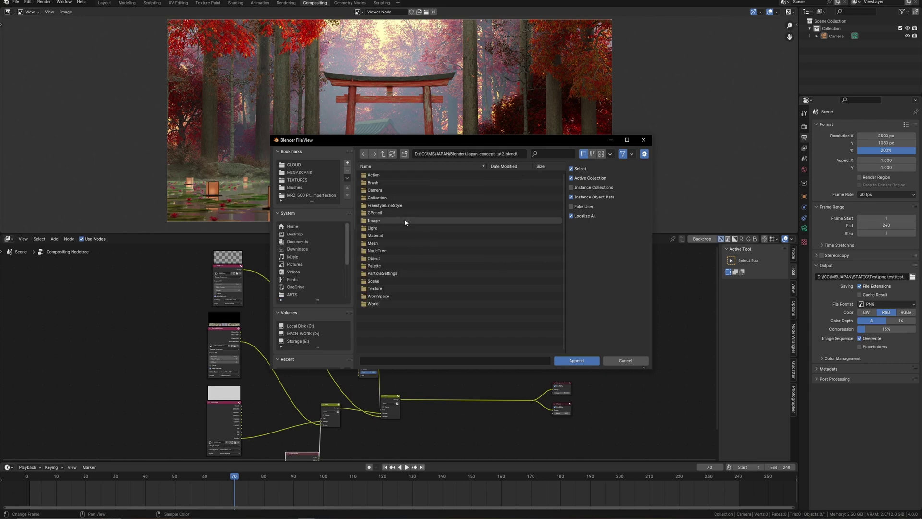
double_click(377, 250)
double_click(372, 194)
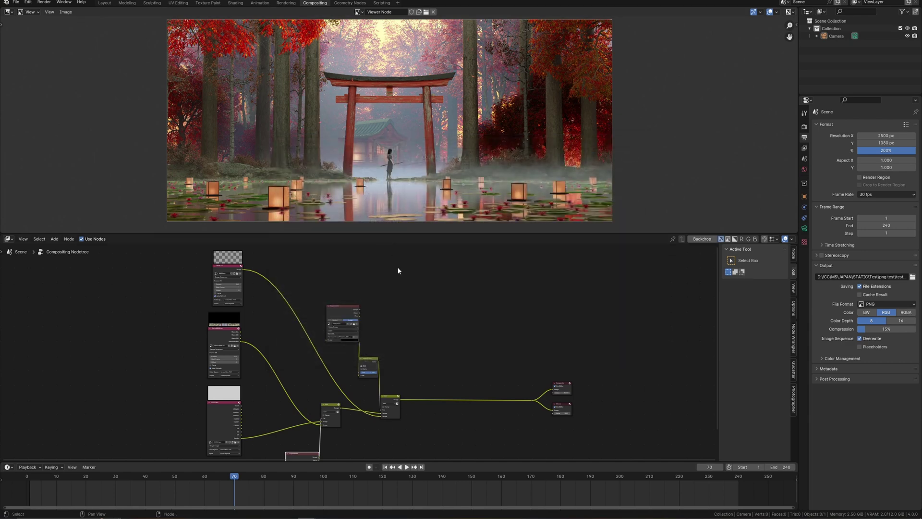
- Add the appended node group between the leaves' Add node and the output nodes, and ungroup it into its individual nodes
key(shift+a)
key(Escape)
click(455, 413)
scroll(464, 412, up, 6)
middle_drag(471, 411, 402, 343)
key(shift+a)
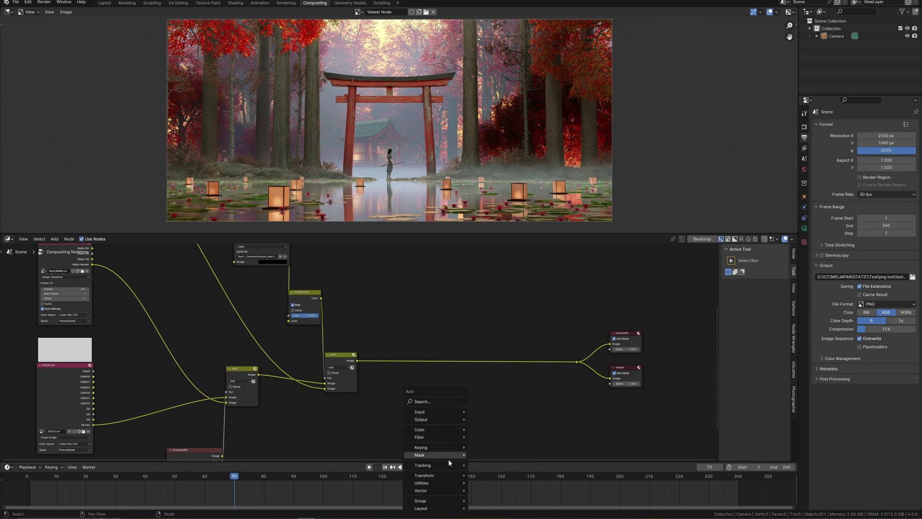
mouse_move(445, 502)
click(479, 500)
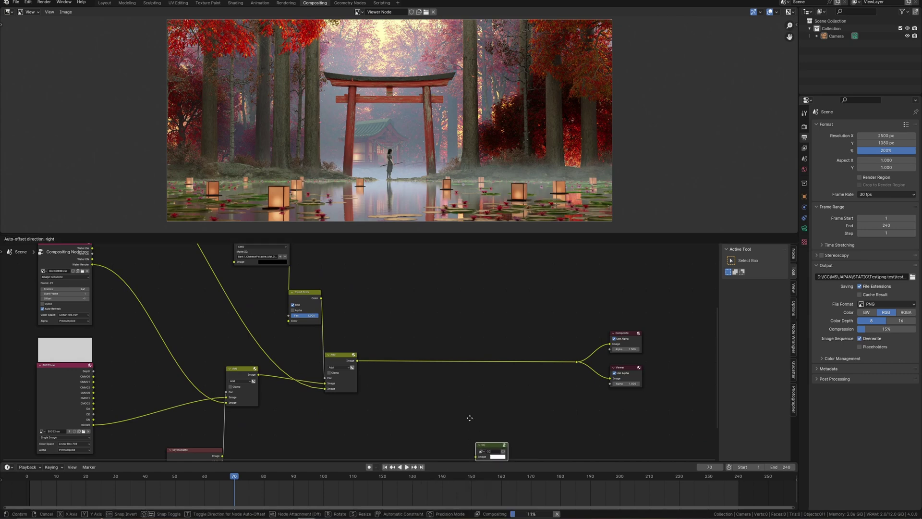
click(471, 379)
right_click(470, 380)
click(441, 453)
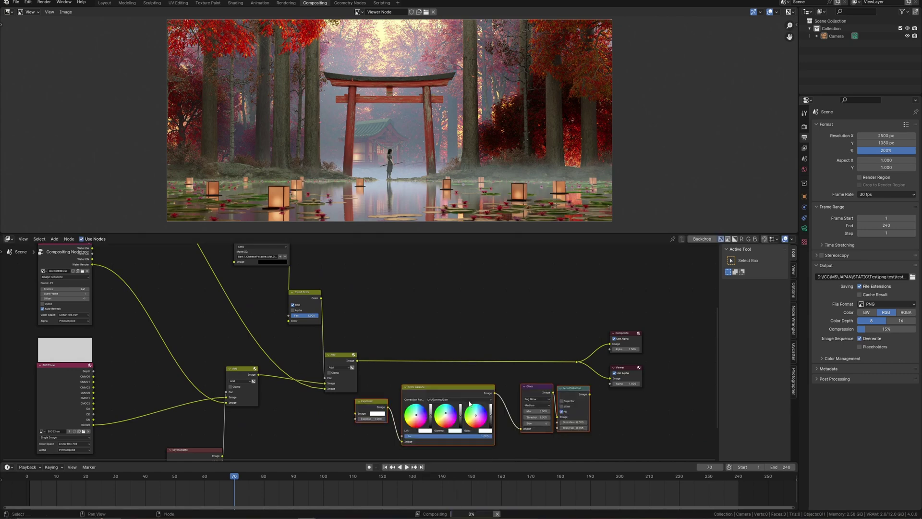
- Move the Composite and Viewer nodes aside and link the effects chain from the leaves' Add node through Exposure to Lens Distortion into both outputs
key(Home)
drag(593, 383, 515, 311)
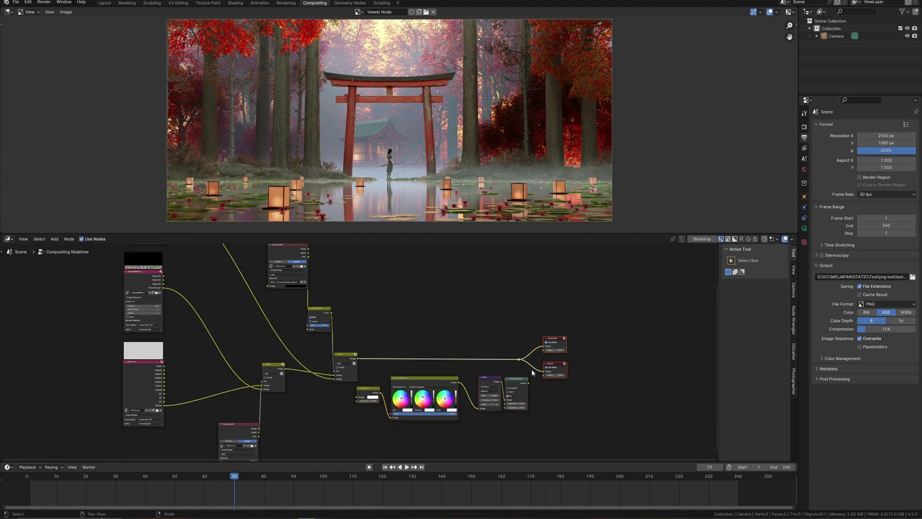
key(g)
click(590, 372)
drag(358, 358, 388, 391)
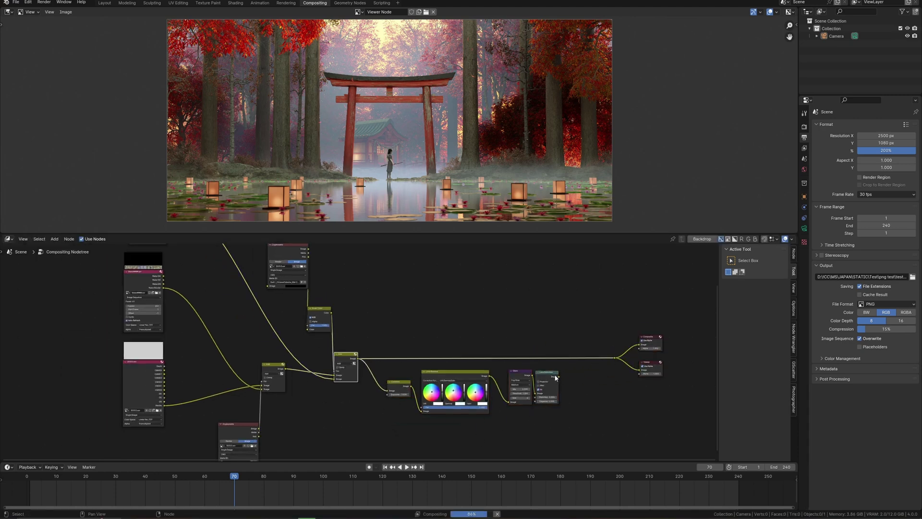
drag(555, 377, 617, 362)
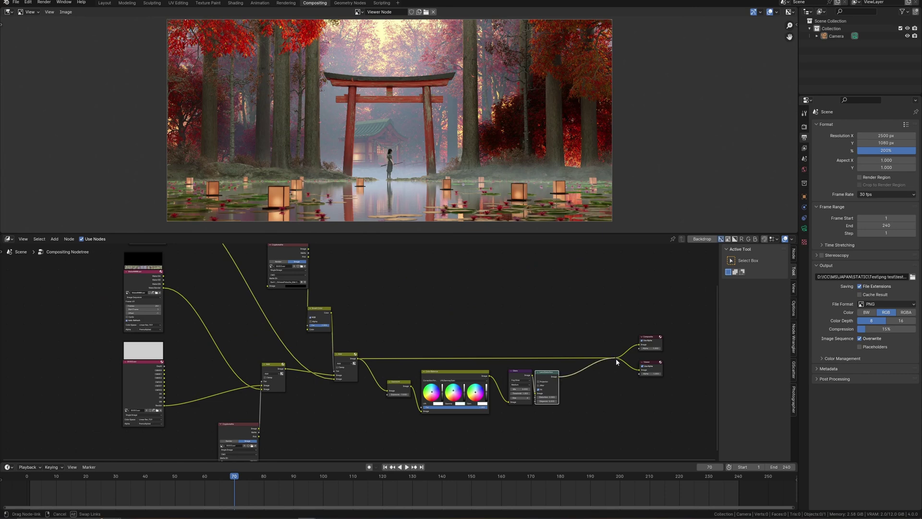
- Move the Exposure, Color Balance, Glare and Lens Distortion nodes up together into line between the Add node and the outputs
drag(446, 425, 549, 369)
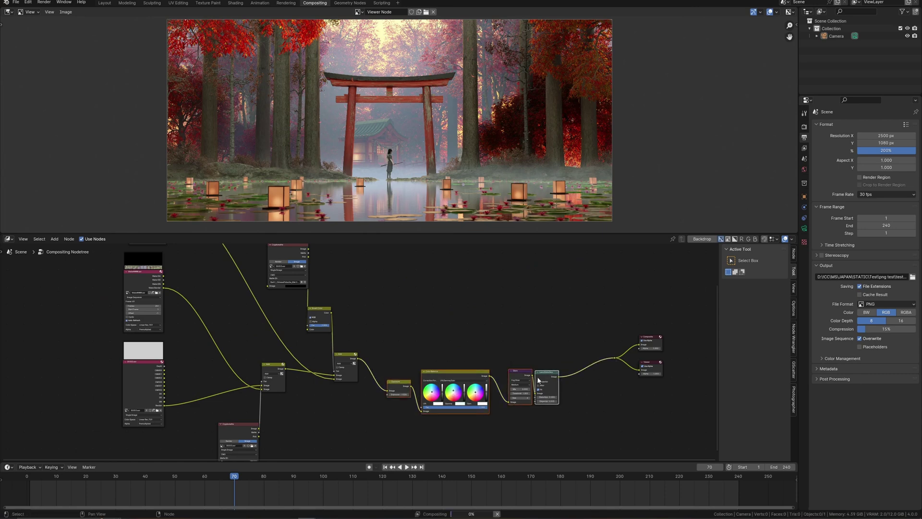
key(g)
click(553, 351)
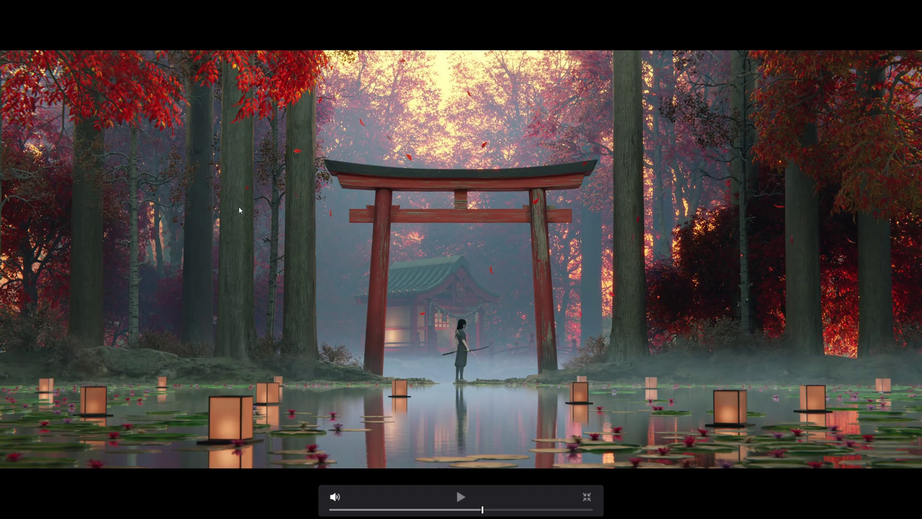
- Play back the rendered shrine animation full screen
key(space)
key(space)
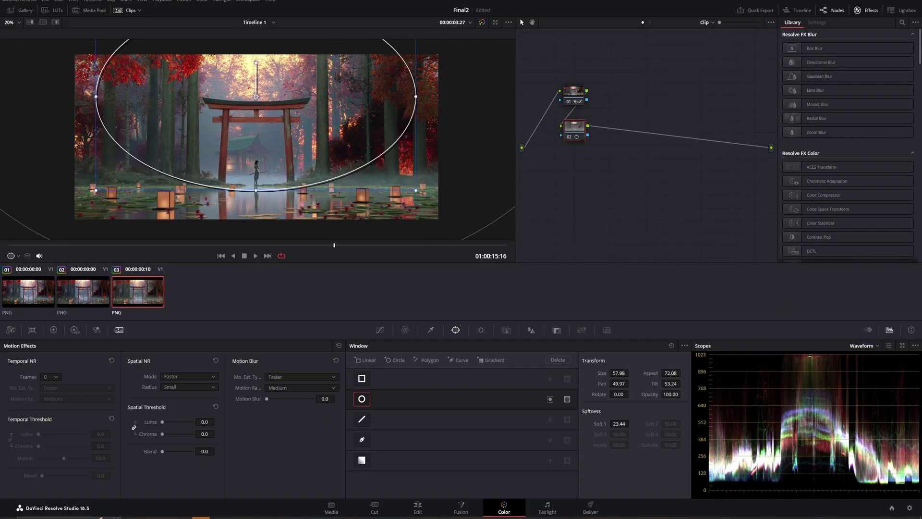
- In DaVinci Resolve's colour page, adjust the position of node 02's circle window over the torii gate and invert the window
drag(256, 96, 255, 96)
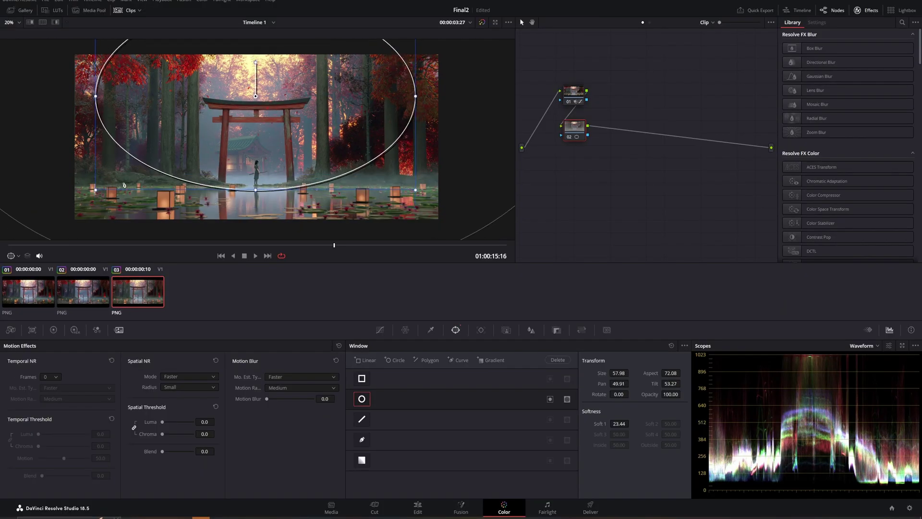
click(550, 399)
drag(577, 131, 578, 130)
- Darken the area outside node 02's window by setting the gain to 0.64 and the contrast to 1.156
click(54, 330)
drag(214, 473, 212, 476)
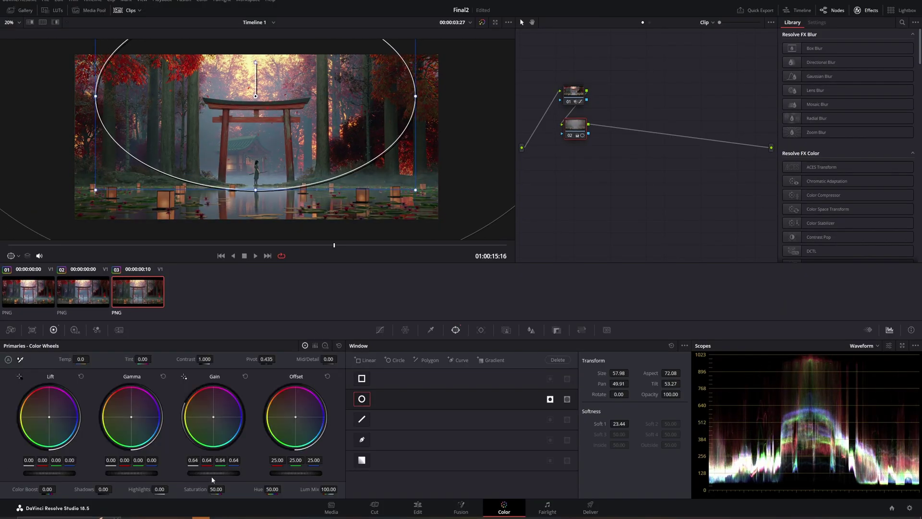
drag(215, 359, 240, 359)
- Enlarge node 02's circle window beyond the frame's sides and recentre it, reaching an aspect of about 76.63 and a tilt of about 53.48
drag(416, 96, 437, 96)
drag(255, 190, 256, 198)
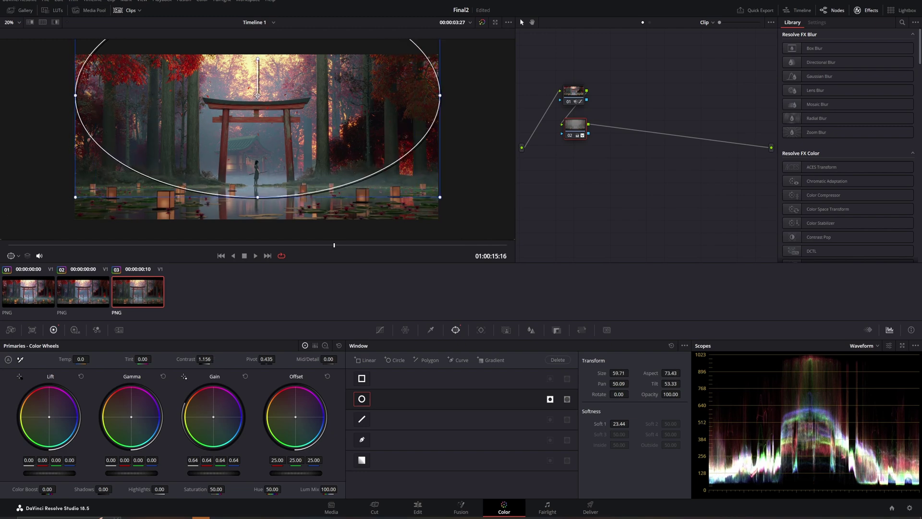
drag(438, 96, 431, 96)
mouse_move(255, 96)
mouse_down()
mouse_move(256, 86)
mouse_move(258, 94)
mouse_up()
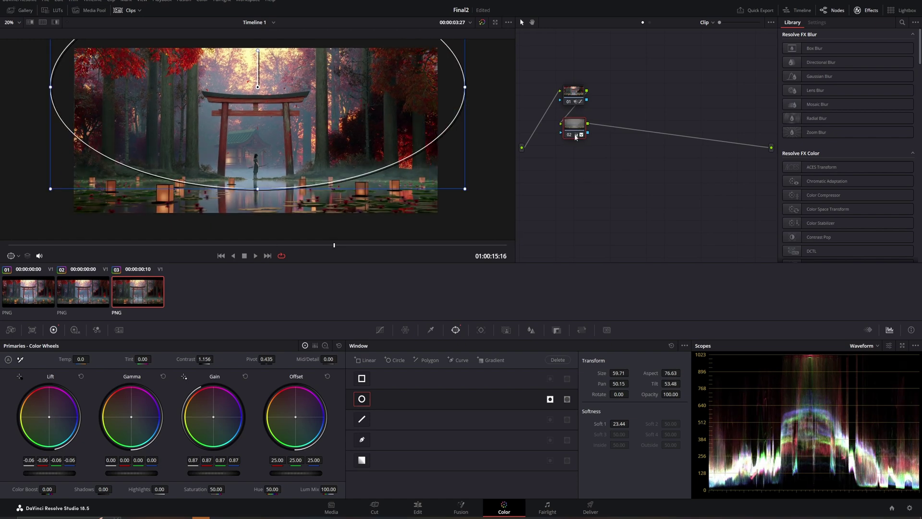
- Add a serial node after node 02 and give it a wide, flat circle window over the misty shoreline, with size about 13.84 and aspect about 94.05
key(alt+s)
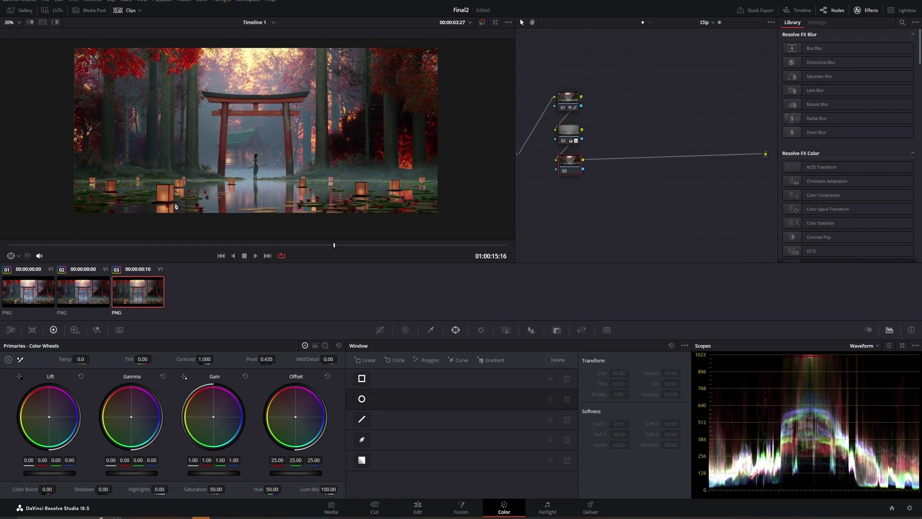
click(362, 399)
drag(318, 130, 366, 130)
drag(256, 74, 256, 172)
drag(312, 171, 383, 172)
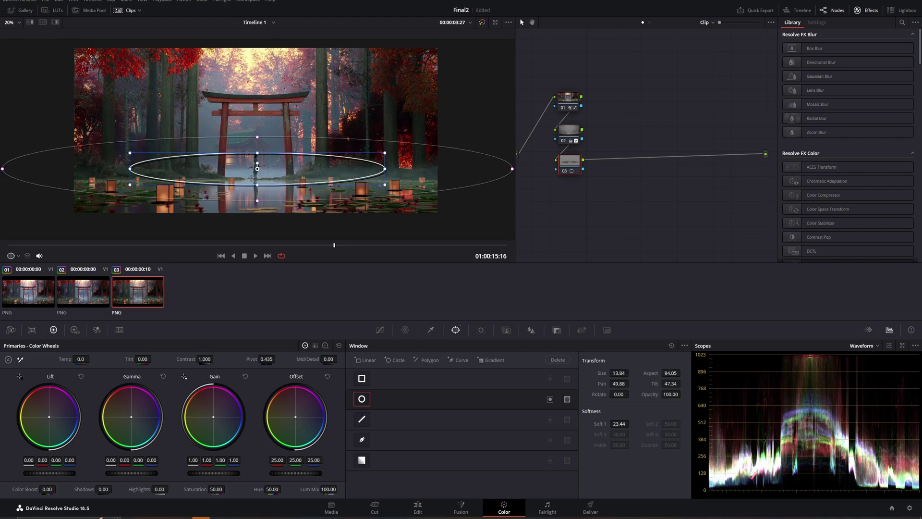
drag(255, 154, 256, 166)
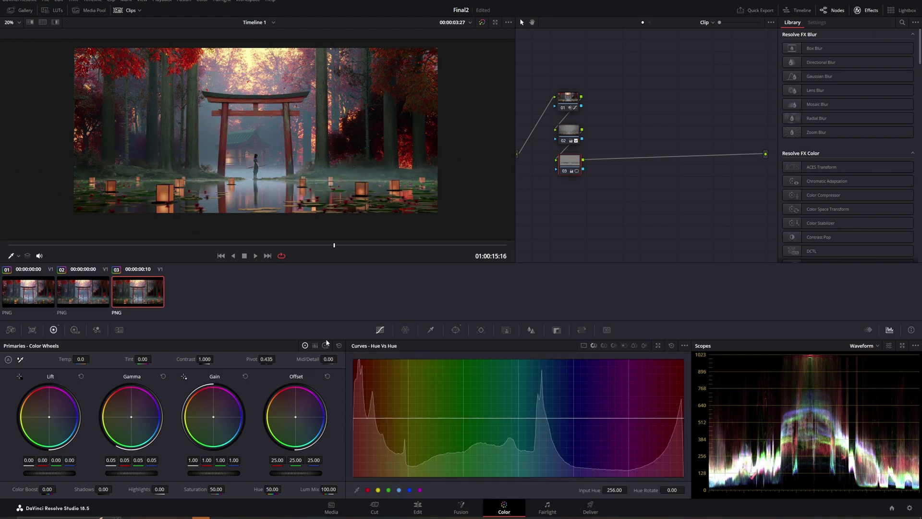
- Toggle the bypass of all grades to compare the graded clip with the original
drag(568, 173, 566, 176)
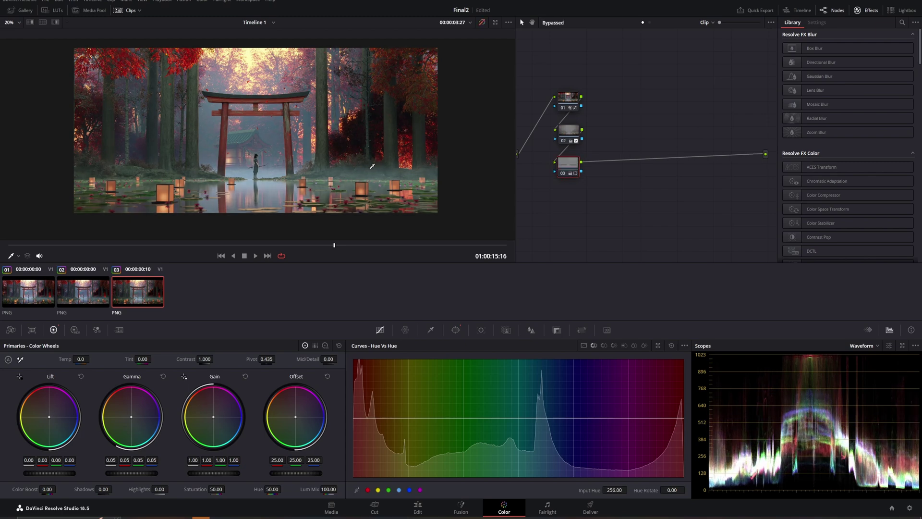
key(shift+d)
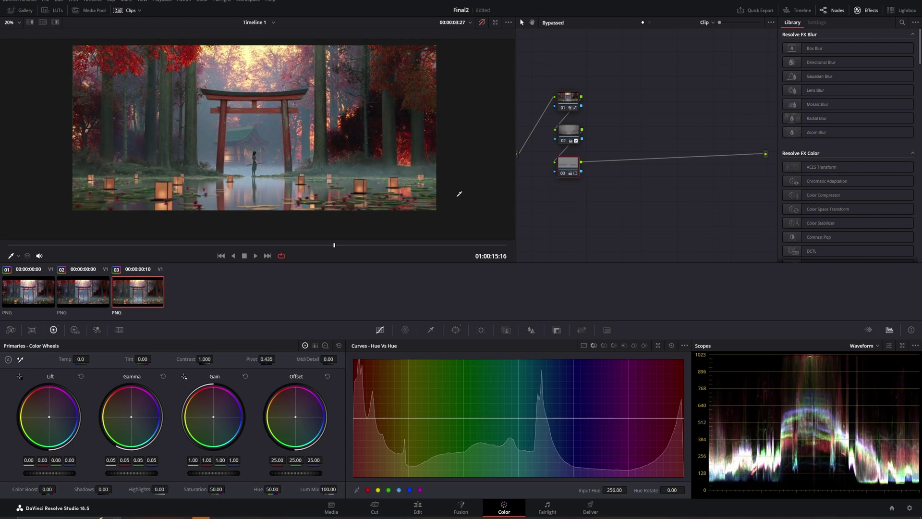
key(shift+d)
- Add a serial node after node 03, place it beside node 01, and shift its gamma slightly towards blue, to 0.01
drag(570, 135, 618, 99)
key(alt+s)
drag(129, 417, 133, 417)
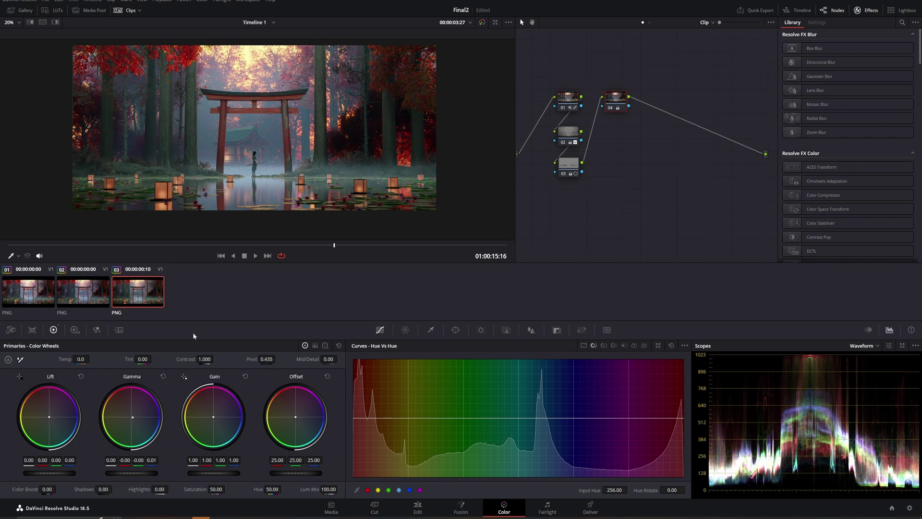
- Play the graded clip at different viewer zoom levels to review the grade in motion
scroll(343, 177, up, 2)
key(space)
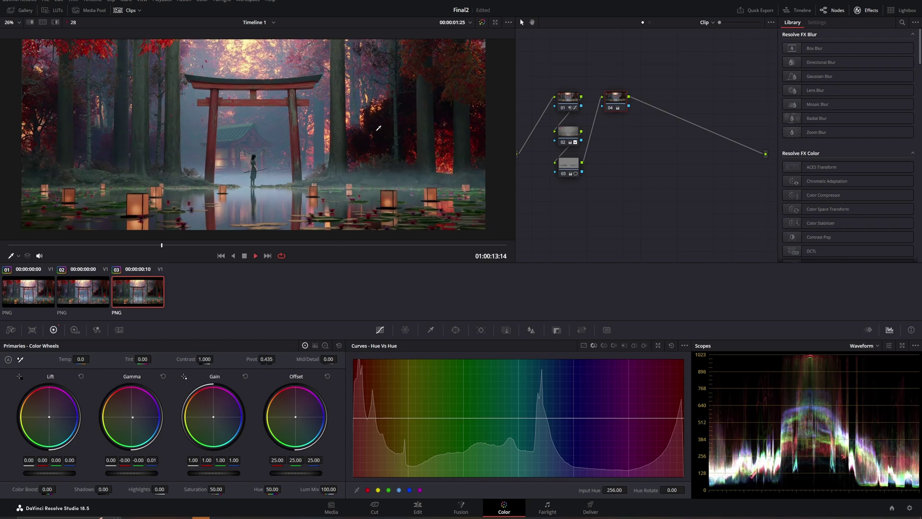
scroll(379, 127, down, 2)
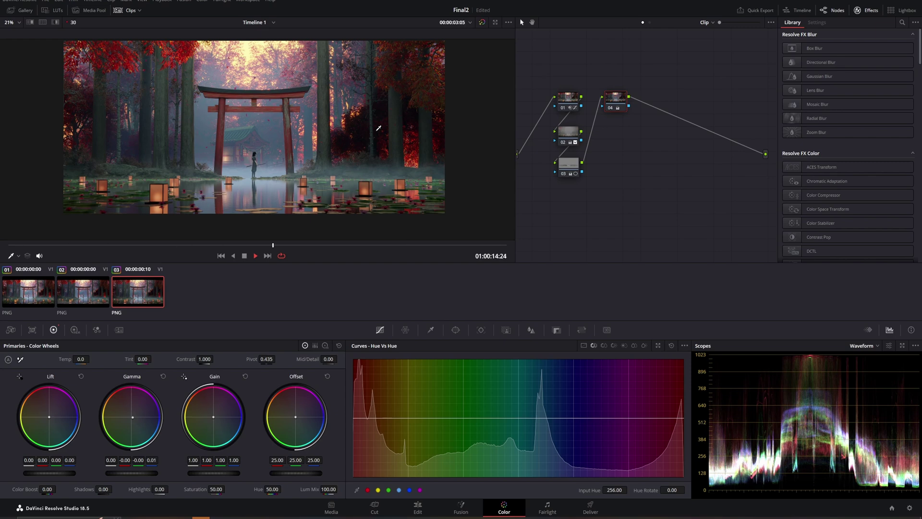
key(space)
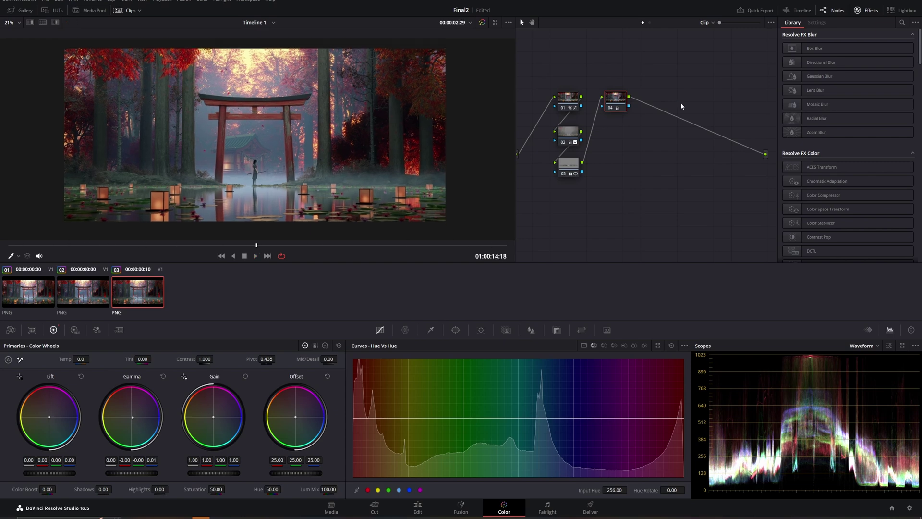
- Fit the image to the viewer, add another serial node and place it below node 04
key(shift+z)
key(alt+s)
drag(651, 124, 618, 137)
- Find the Film Grain effect, apply it to the new node 05 and turn on Grain Only
click(902, 22)
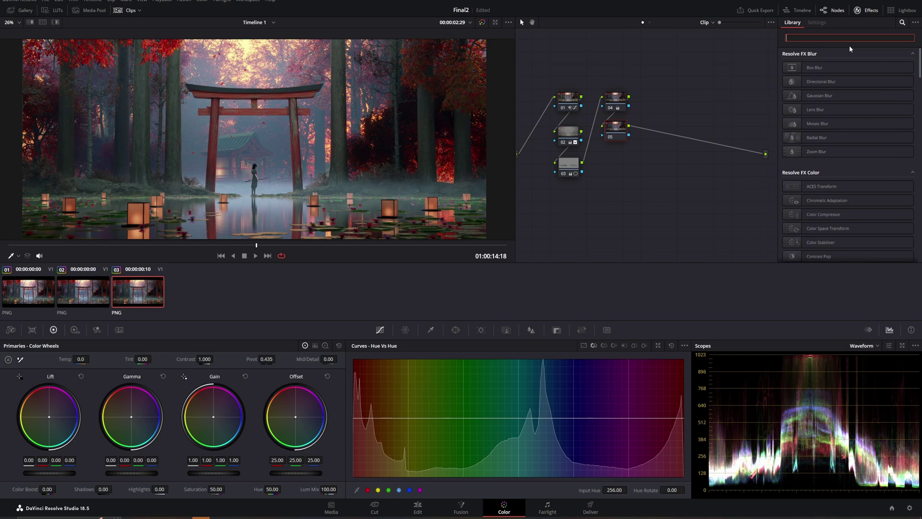
text(fil)
drag(827, 118, 617, 129)
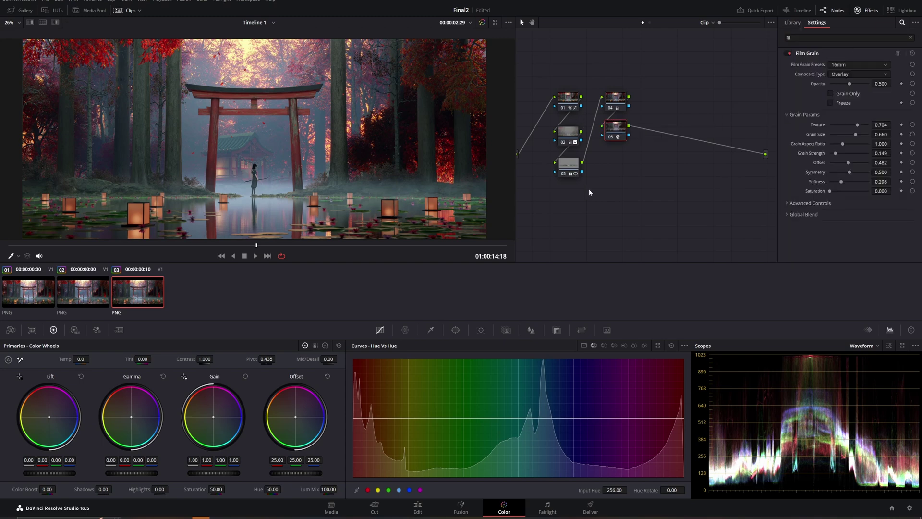
click(836, 94)
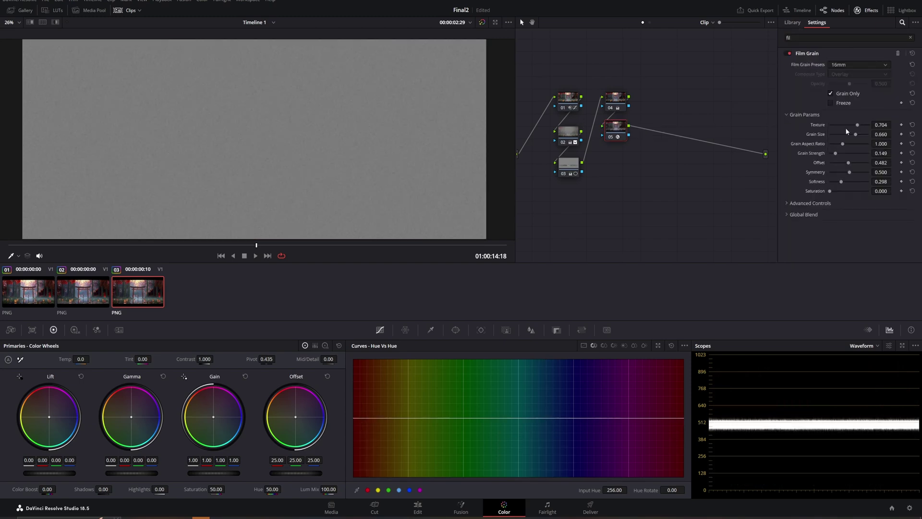